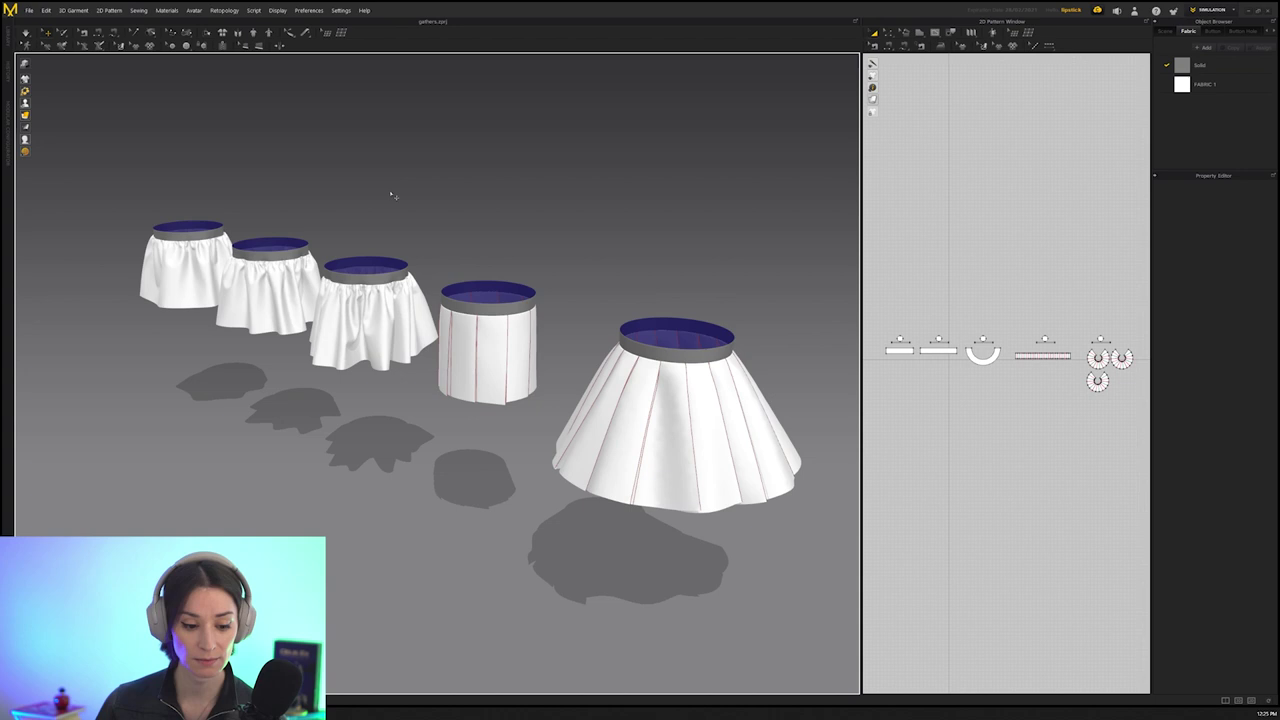
Run the simulation and pull the hems of the three gathered skirts to test how the fabric moves
middle_click_drag(435, 181, 441, 185)
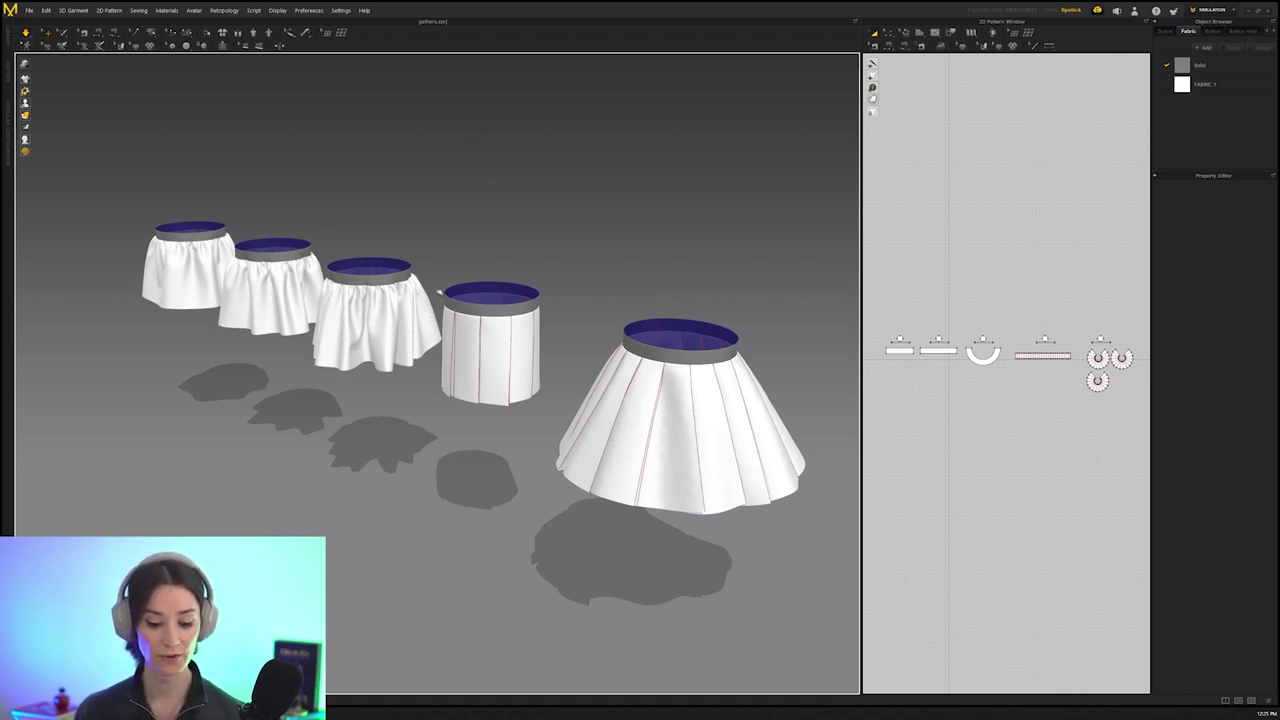
left_click(437, 286)
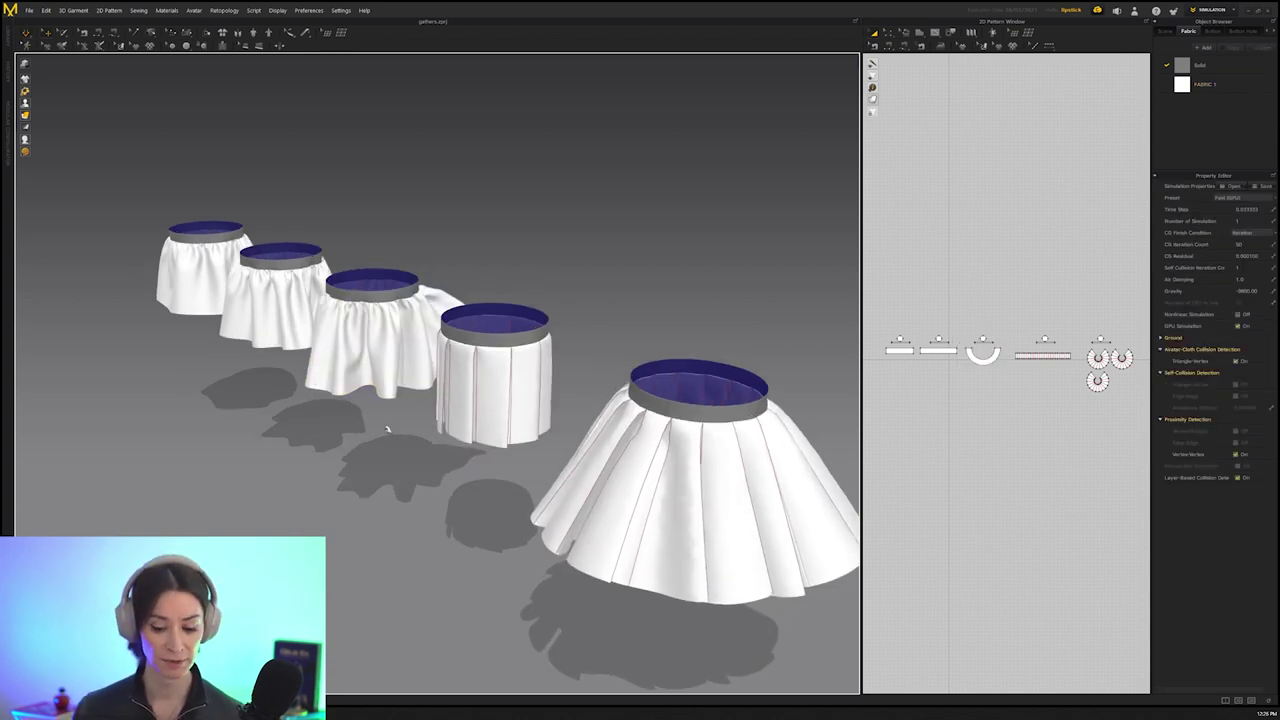
left_click_drag(332, 387, 276, 376)
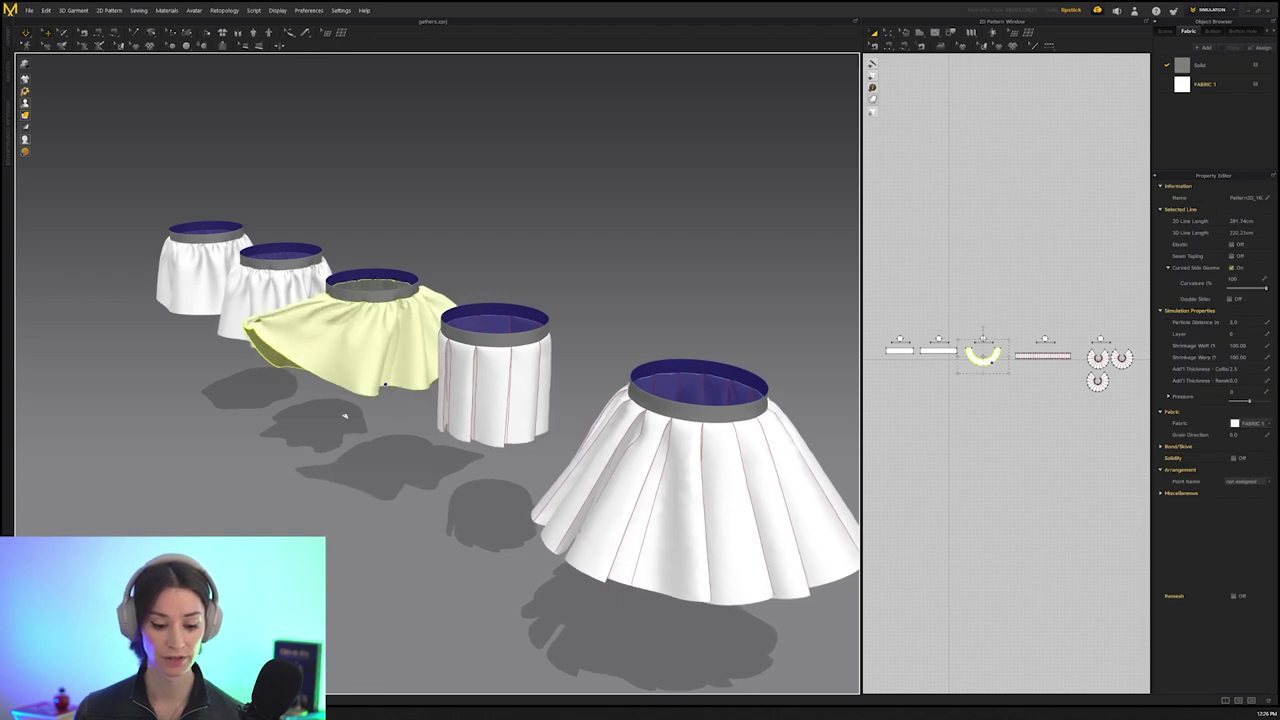
left_click(155, 276)
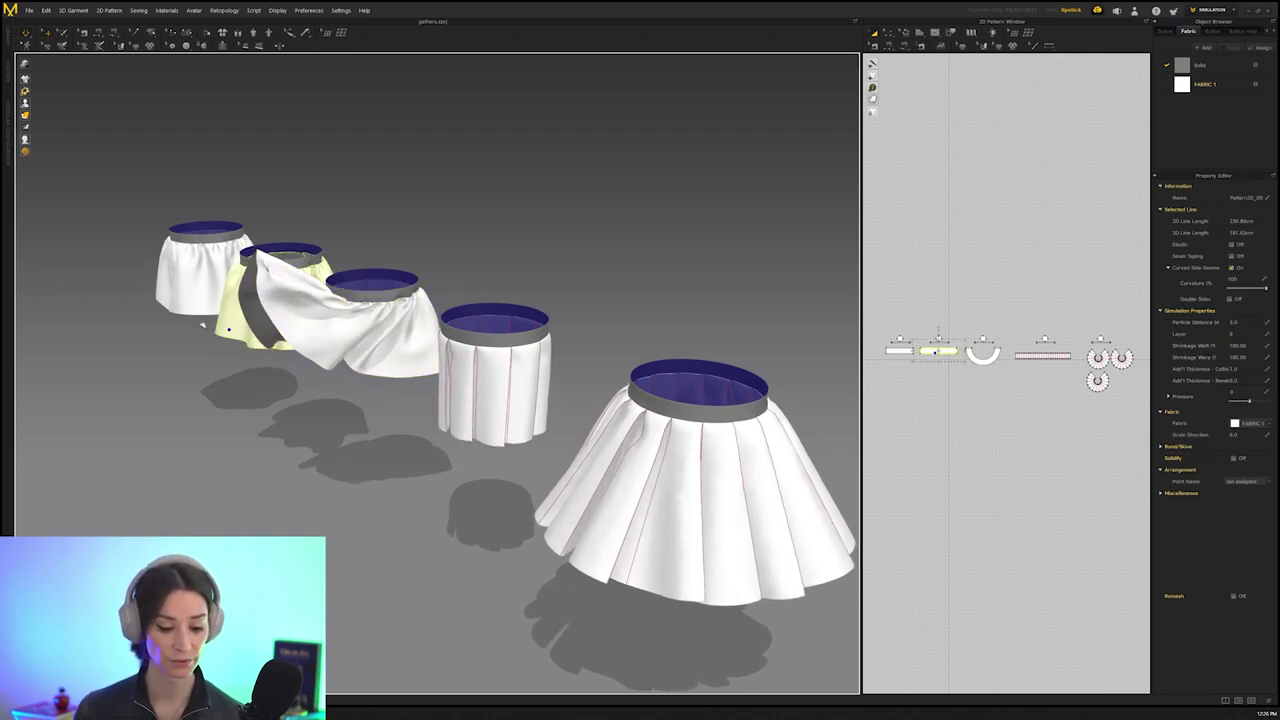
left_click_drag(153, 276, 142, 308)
Tug the hems of the first and third gathered skirts again while simulating, and clear the selection
middle_click_drag(149, 354, 226, 363)
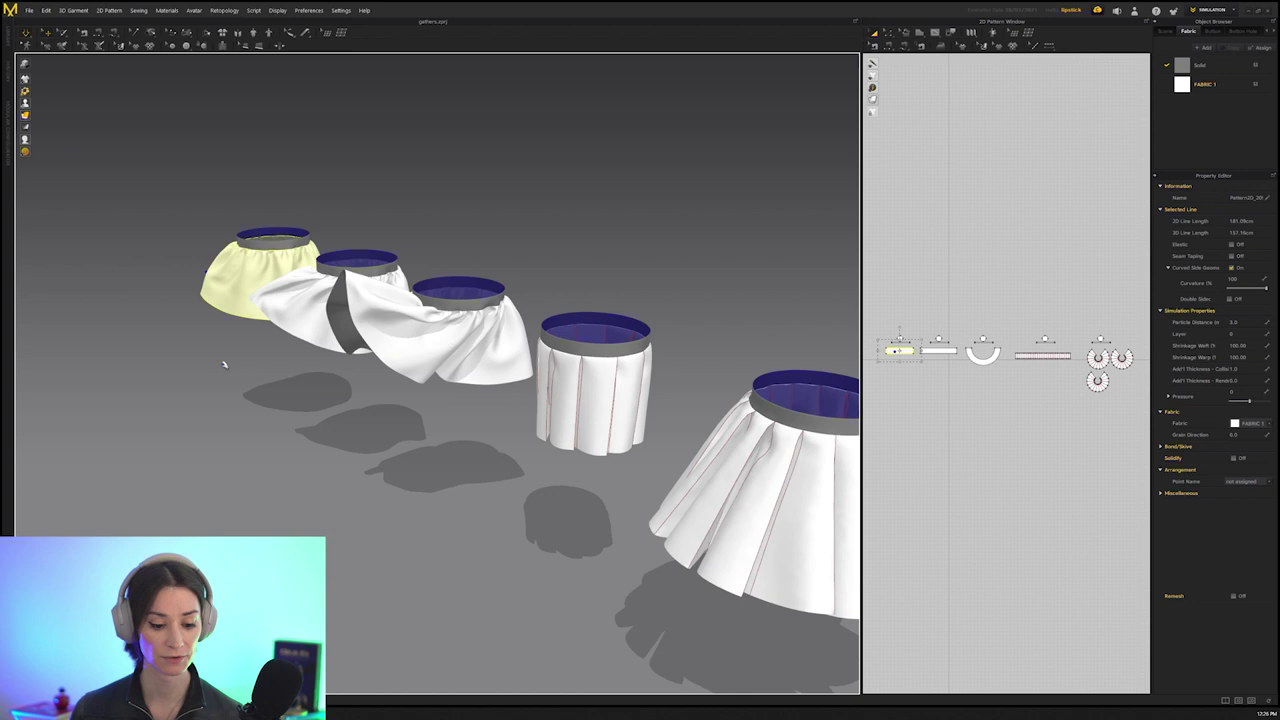
scroll(226, 363, "up", 1)
right_click_drag(229, 371, 285, 410)
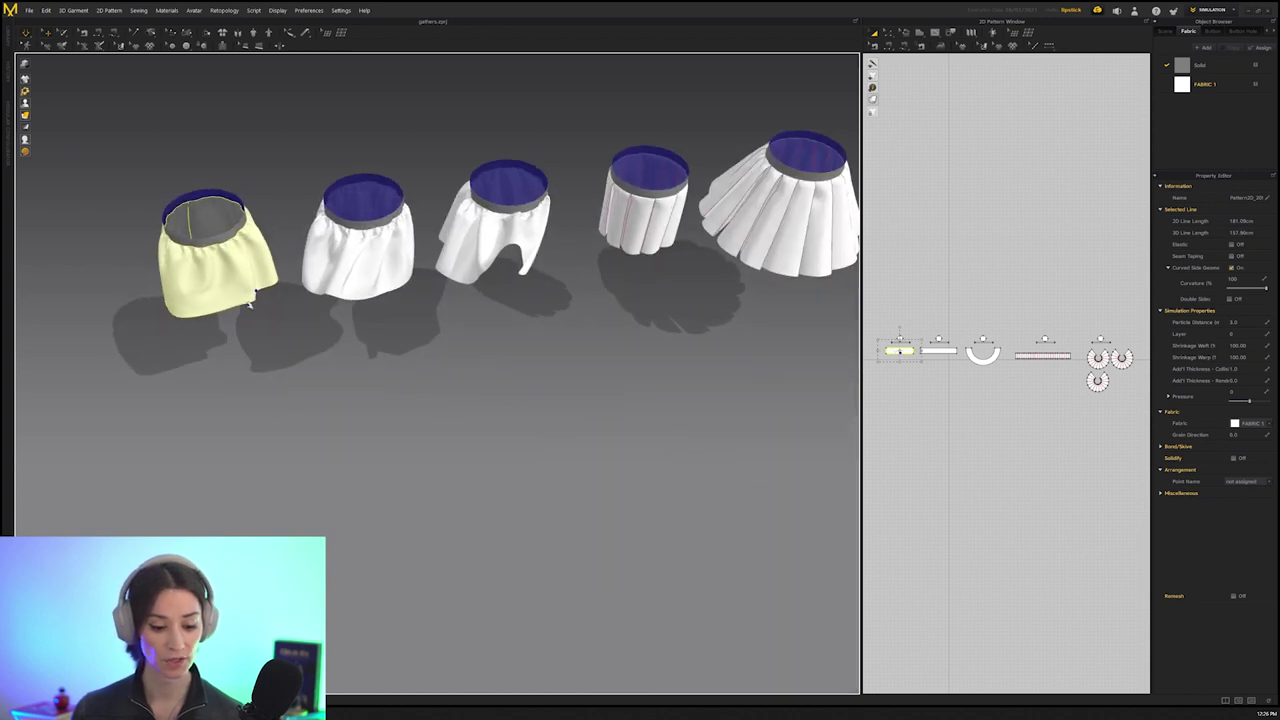
left_click_drag(250, 303, 285, 270)
right_click_drag(374, 323, 310, 345)
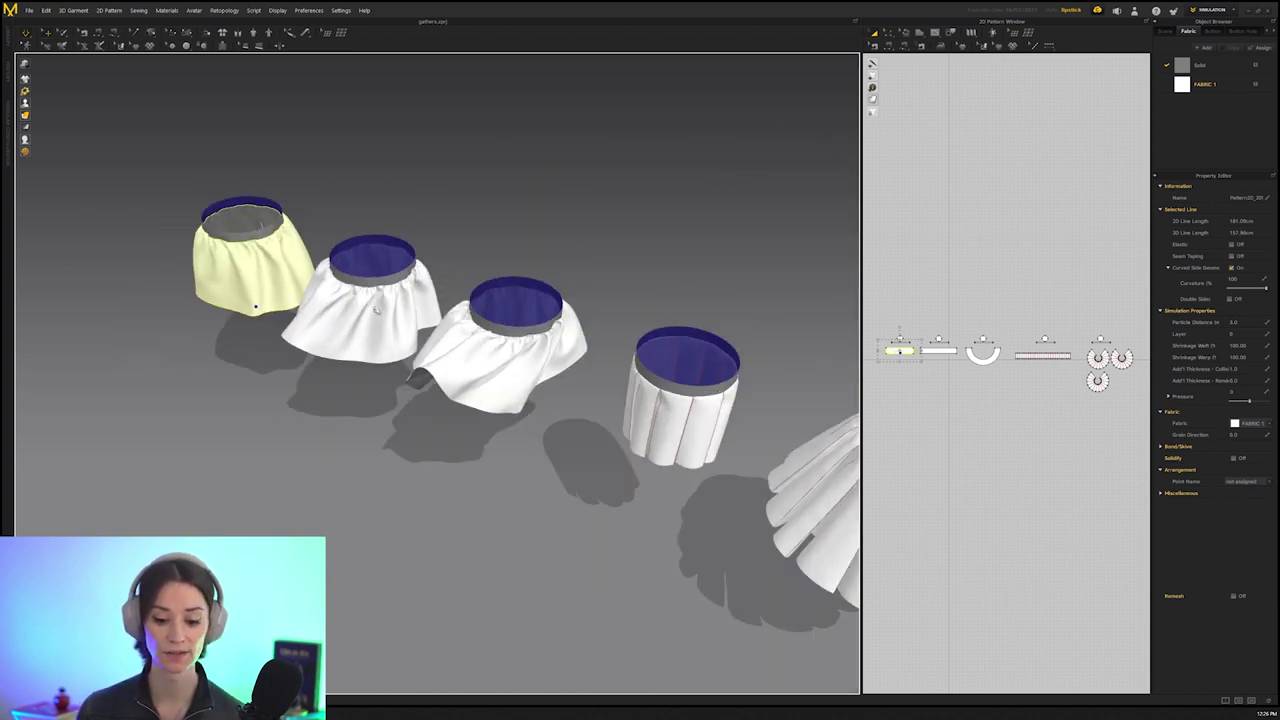
left_click_drag(484, 402, 502, 408)
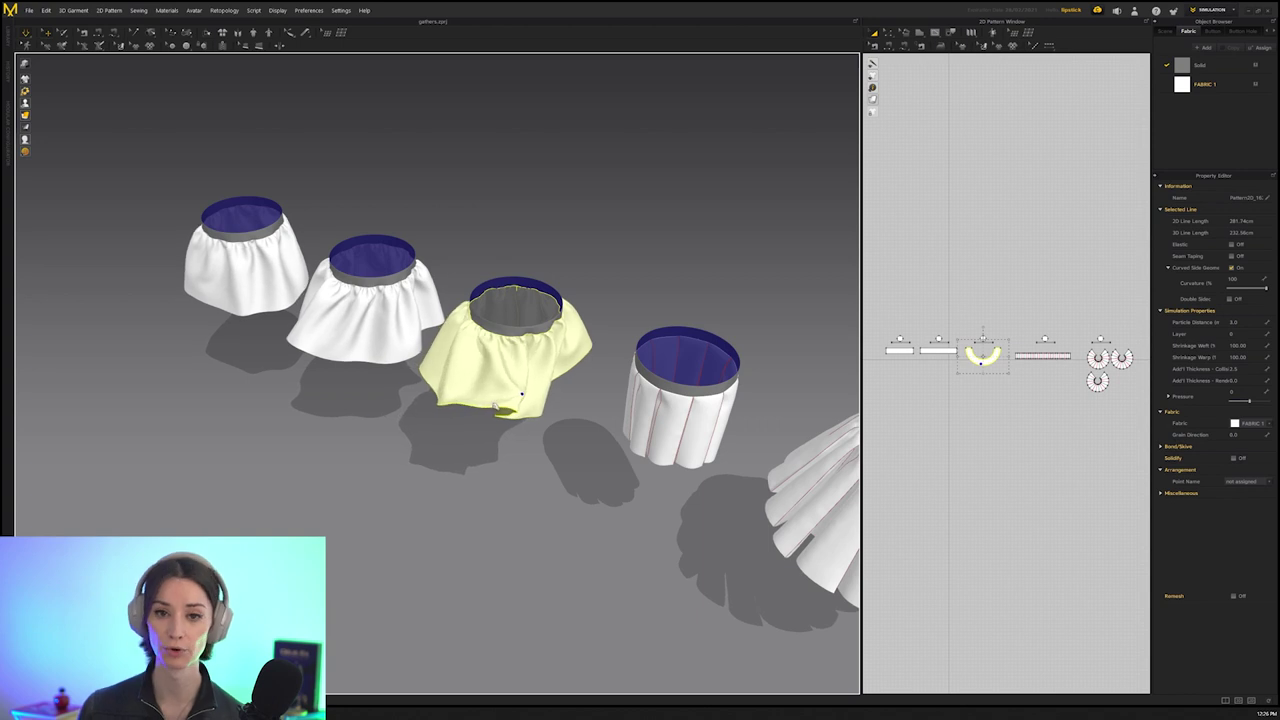
right_click_drag(511, 306, 534, 345)
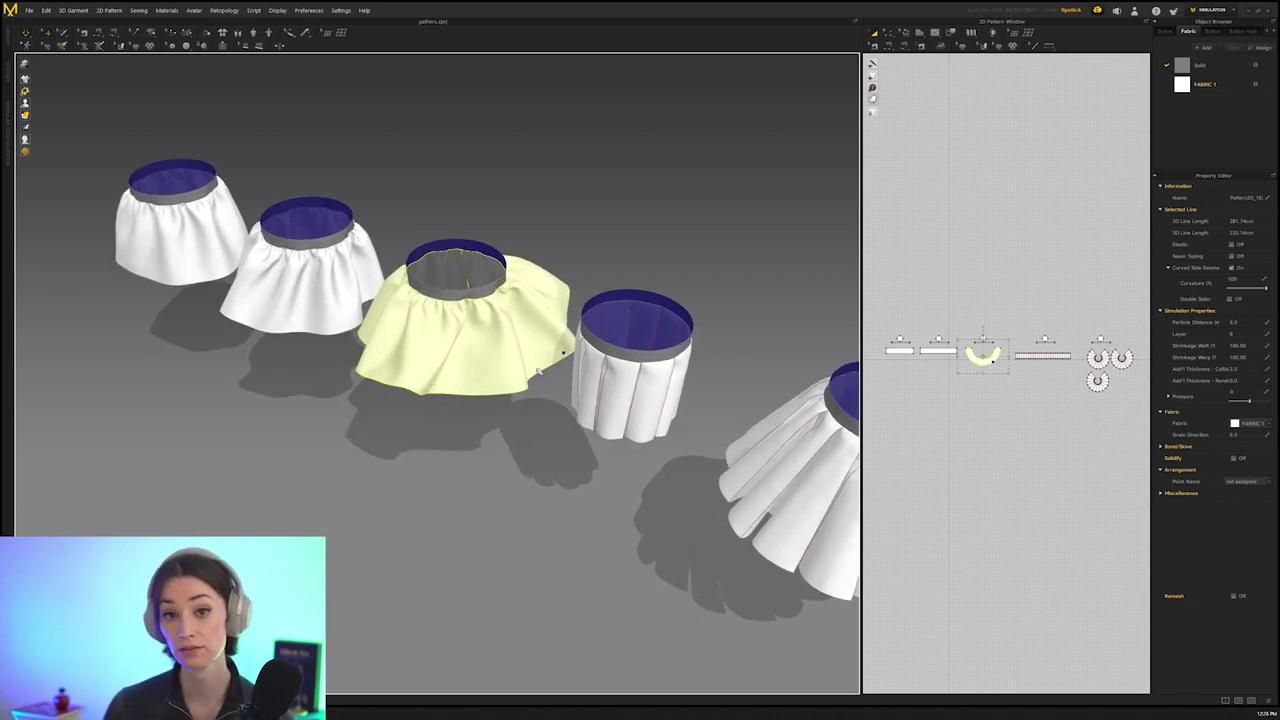
left_click(467, 142)
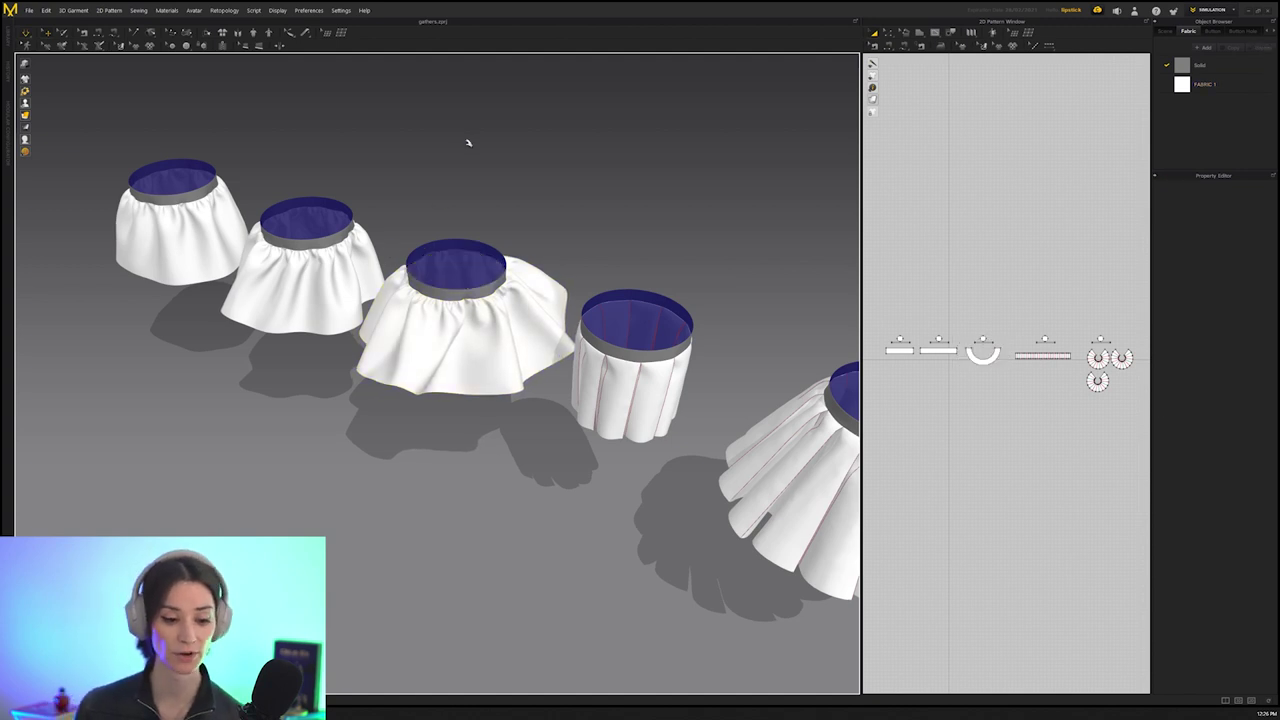
Stop the simulation and look over the whole row of five skirts
scroll(548, 259, "down", 3)
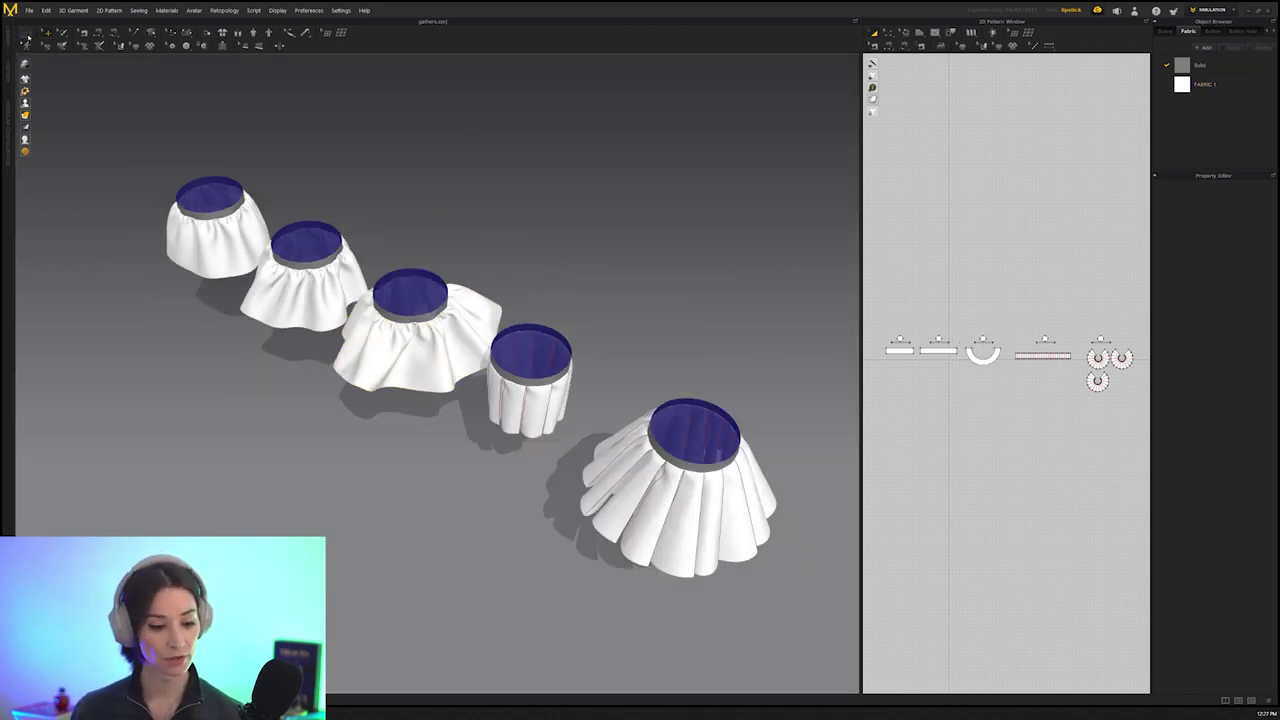
scroll(327, 255, "up", 2)
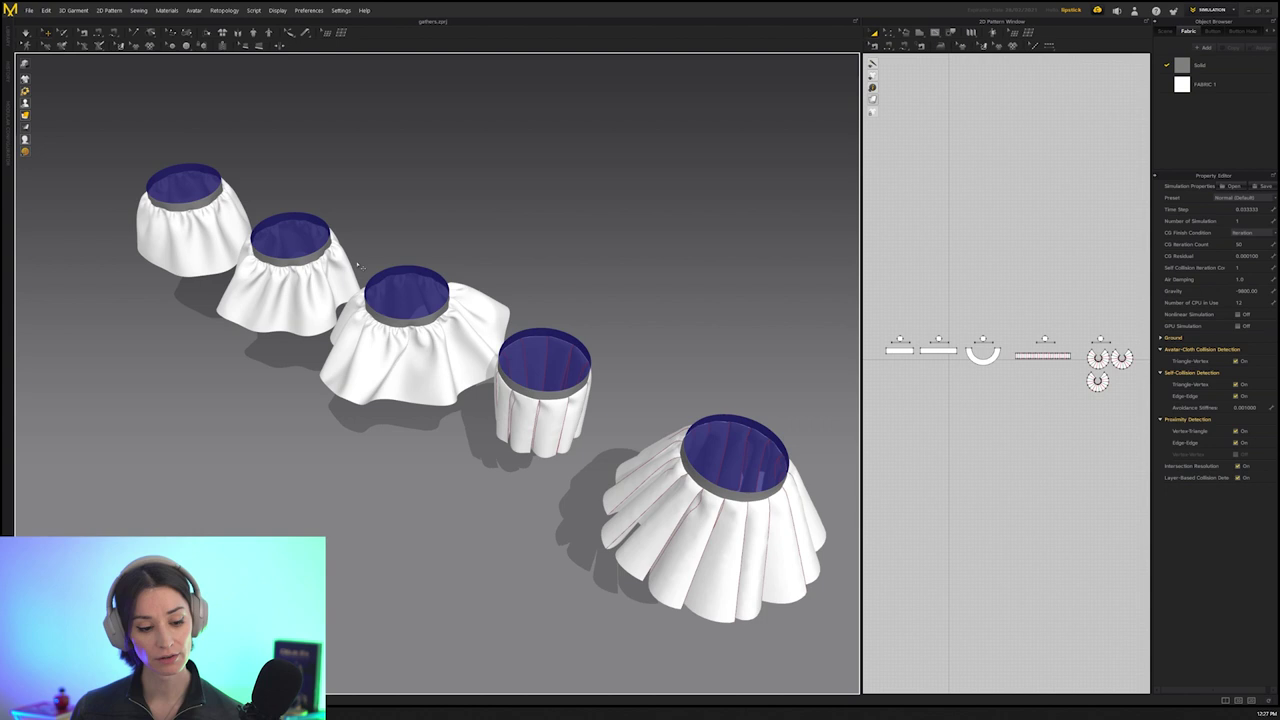
right_click_drag(327, 255, 440, 242)
scroll(429, 217, "up", 3)
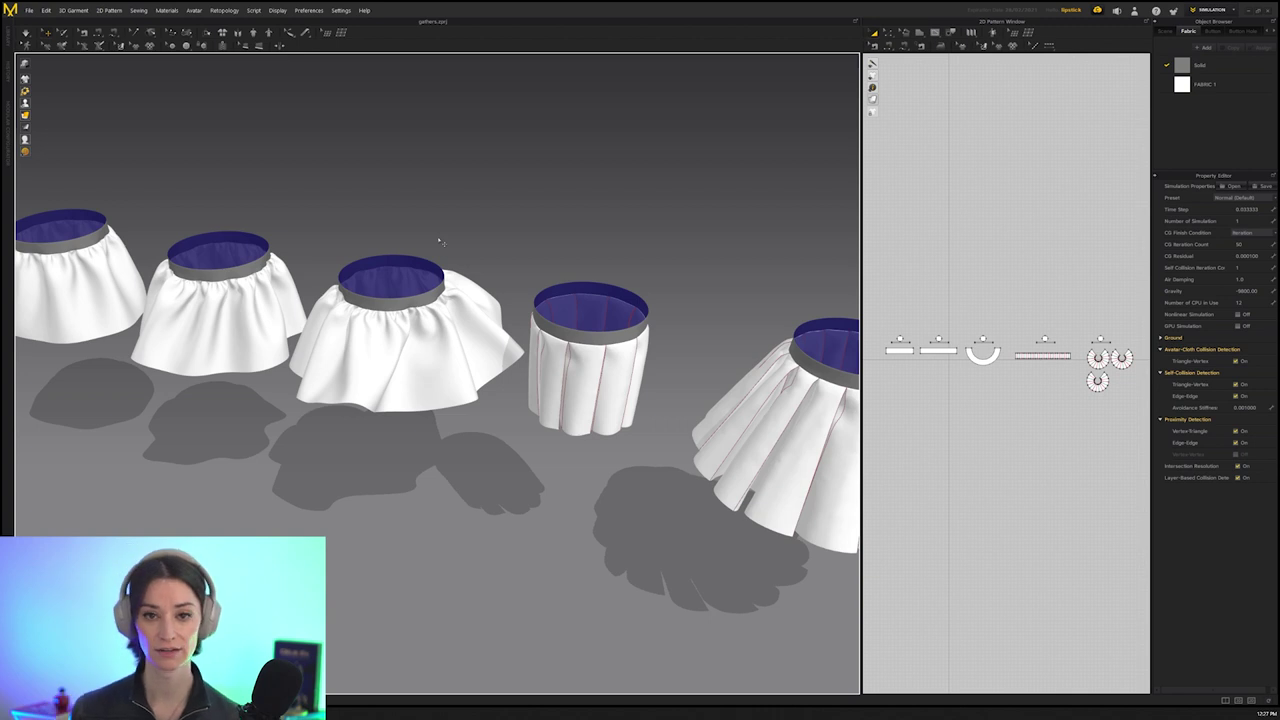
middle_click_drag(465, 252, 435, 235)
right_click_drag(435, 235, 435, 249)
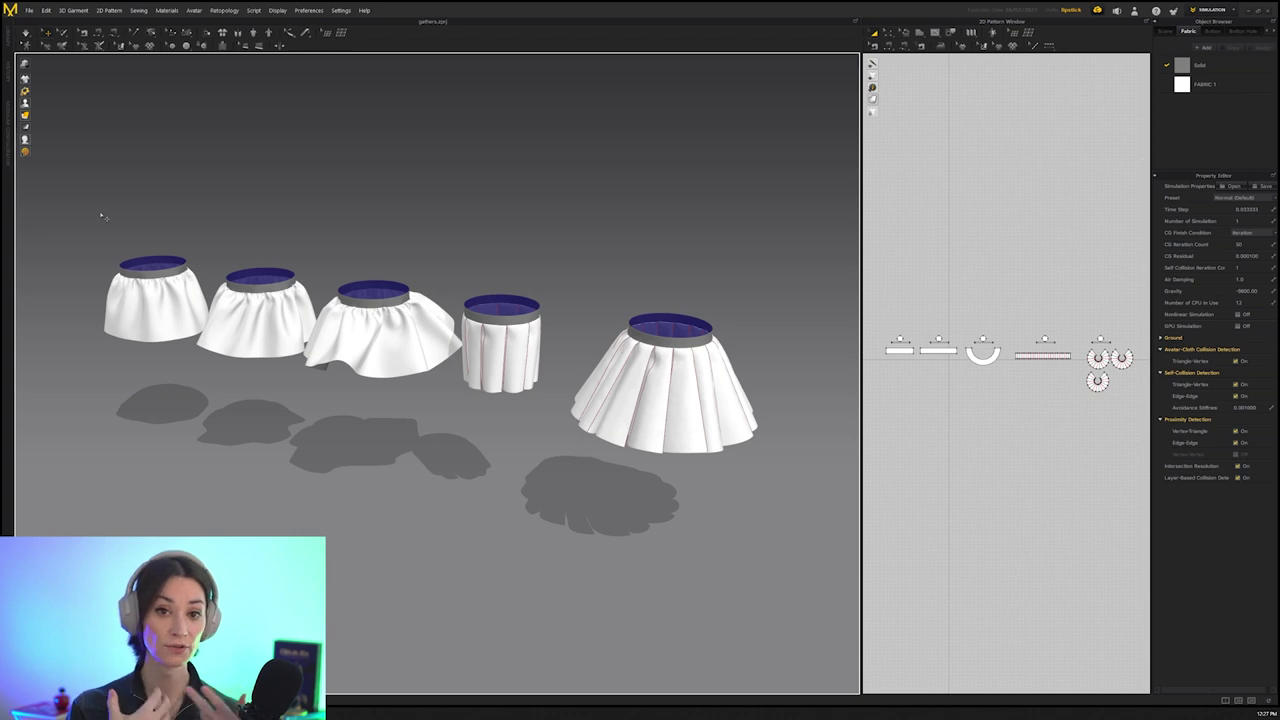
middle_click_drag(229, 256, 248, 260)
scroll(300, 235, "up", 1)
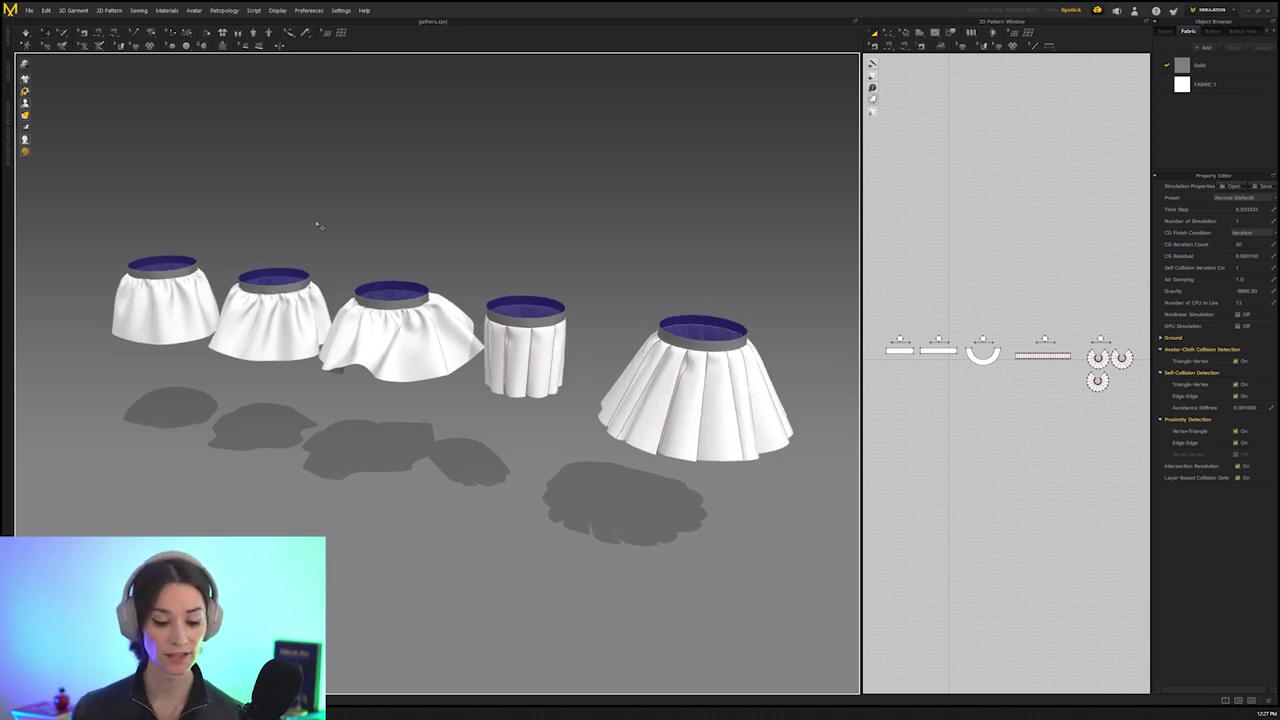
Freeze the gathered skirt panel of the first skirt in the row
left_click(177, 329)
left_click(288, 260)
scroll(310, 210, "up", 3)
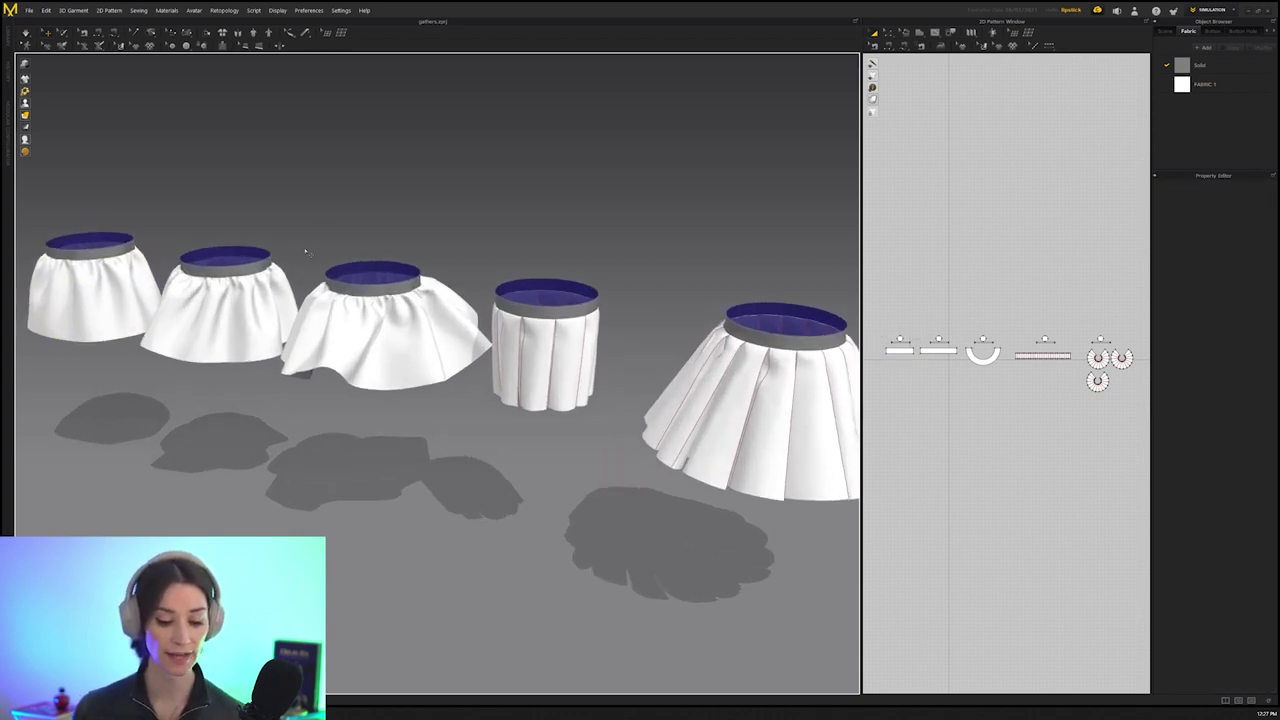
left_click(140, 300)
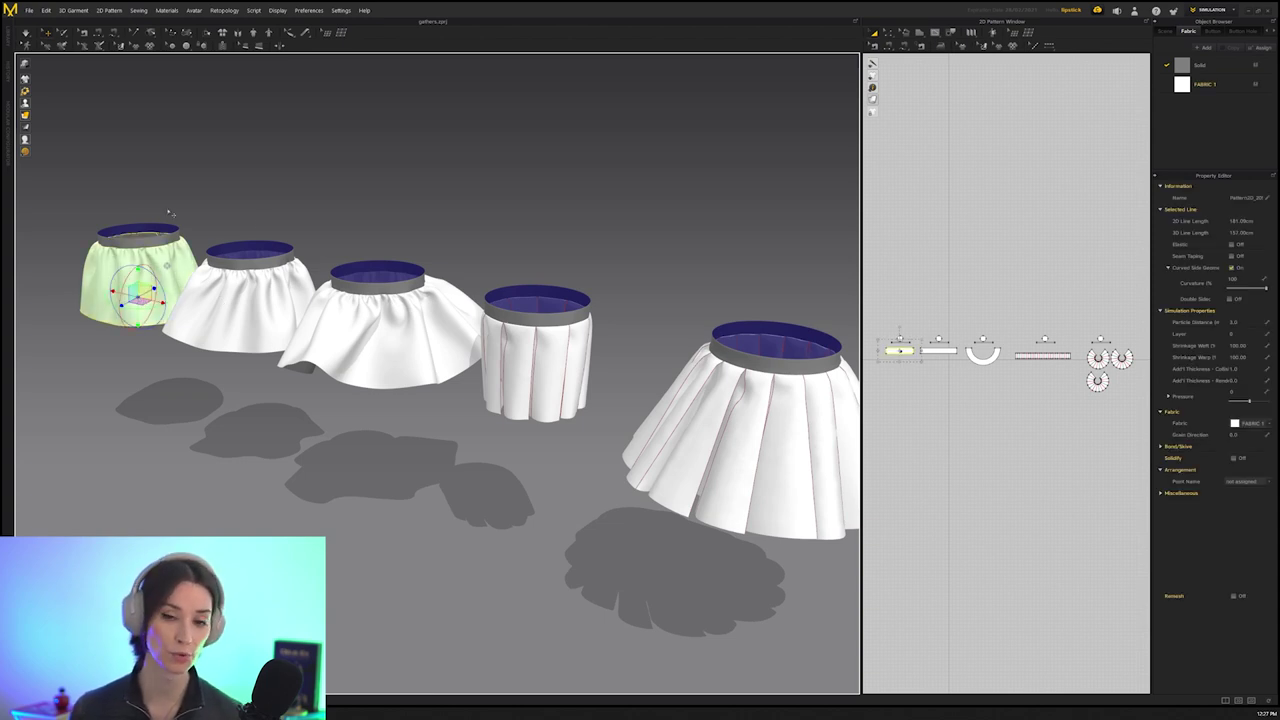
left_click(286, 352)
scroll(286, 352, "up", 3)
right_click_drag(288, 352, 485, 386)
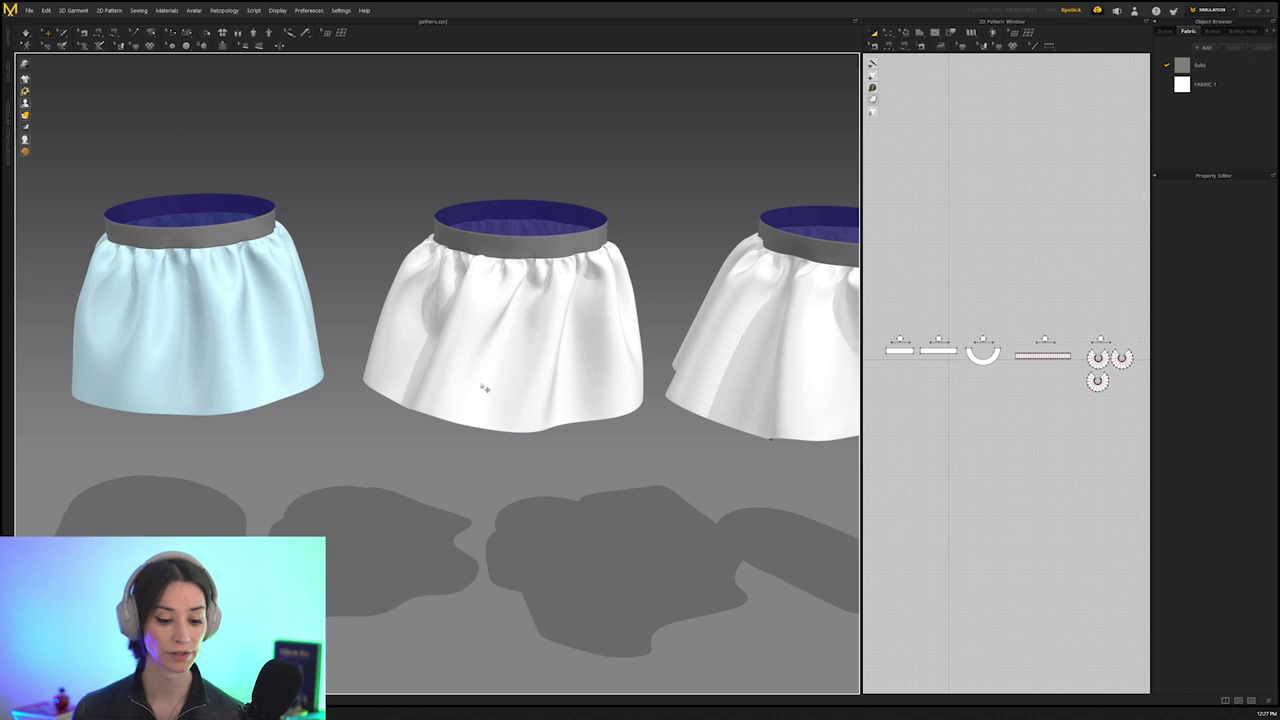
Freeze all pattern pieces of the five skirts, including their waistbands
left_click(280, 362)
scroll(284, 369, "down", 3)
left_click(393, 242)
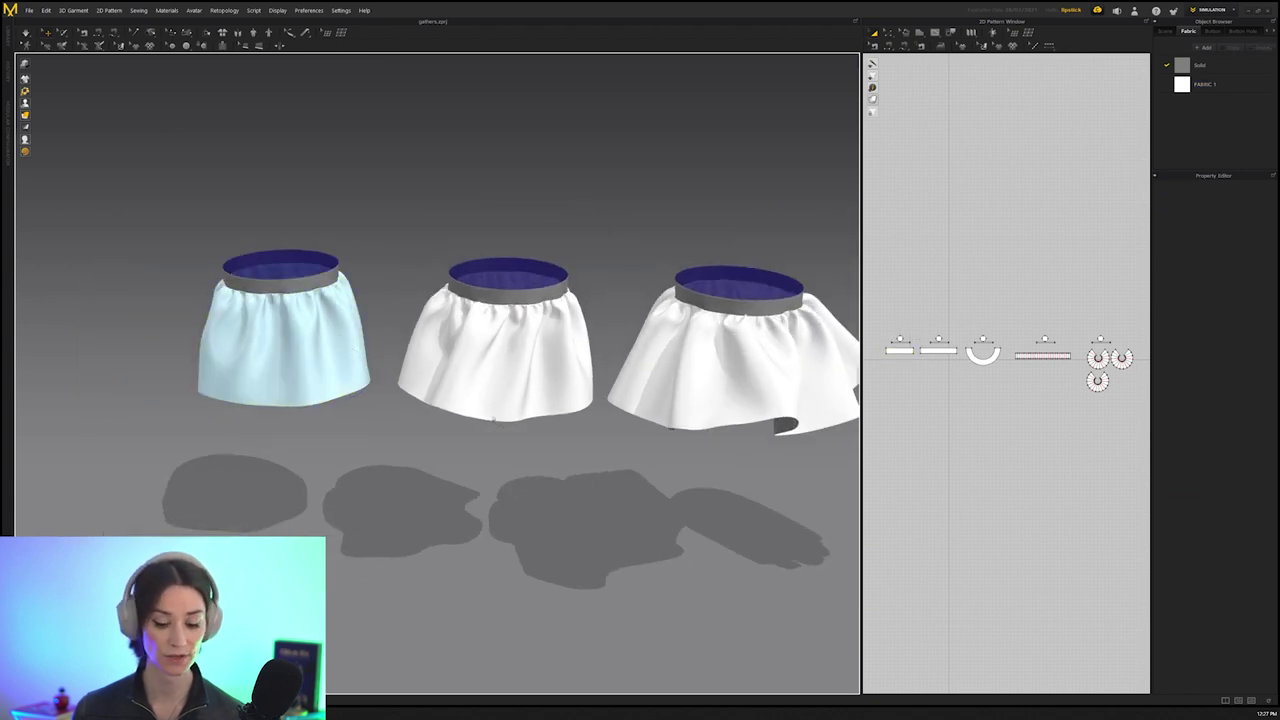
left_click(493, 418)
scroll(471, 394, "down", 4)
left_click(160, 247)
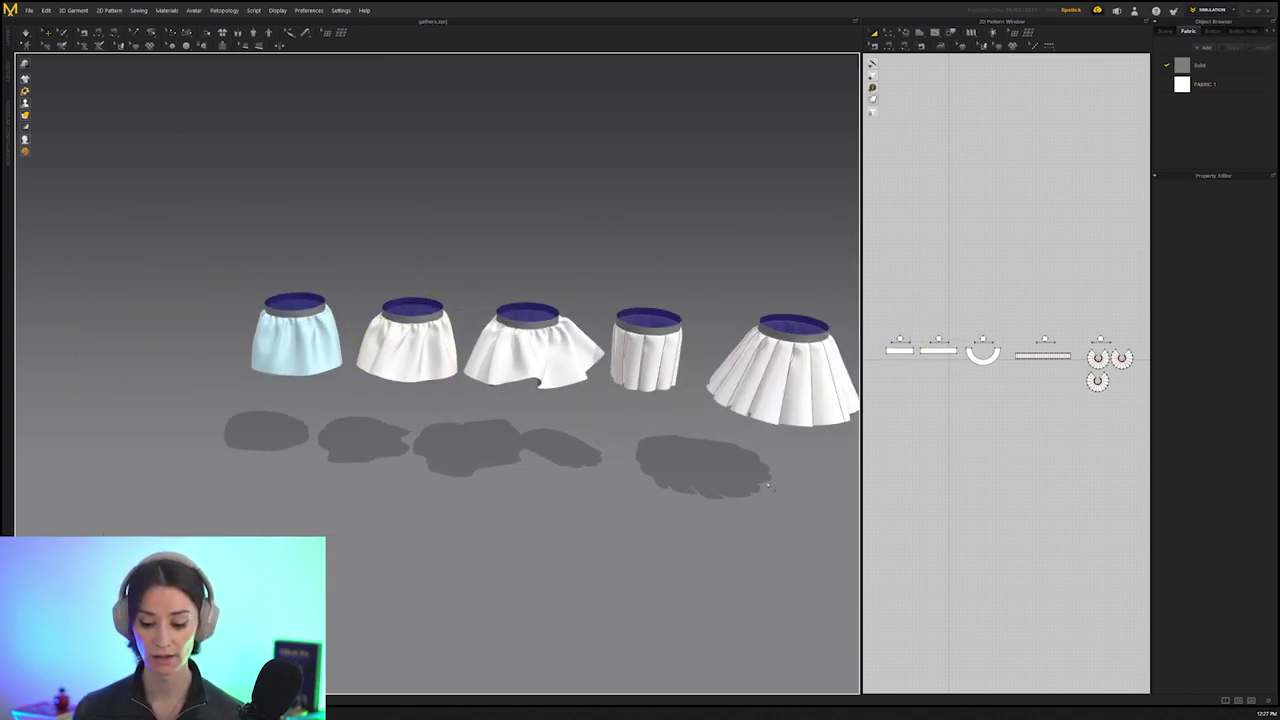
middle_click_drag(768, 486, 710, 468)
left_click(382, 346)
right_click(378, 348)
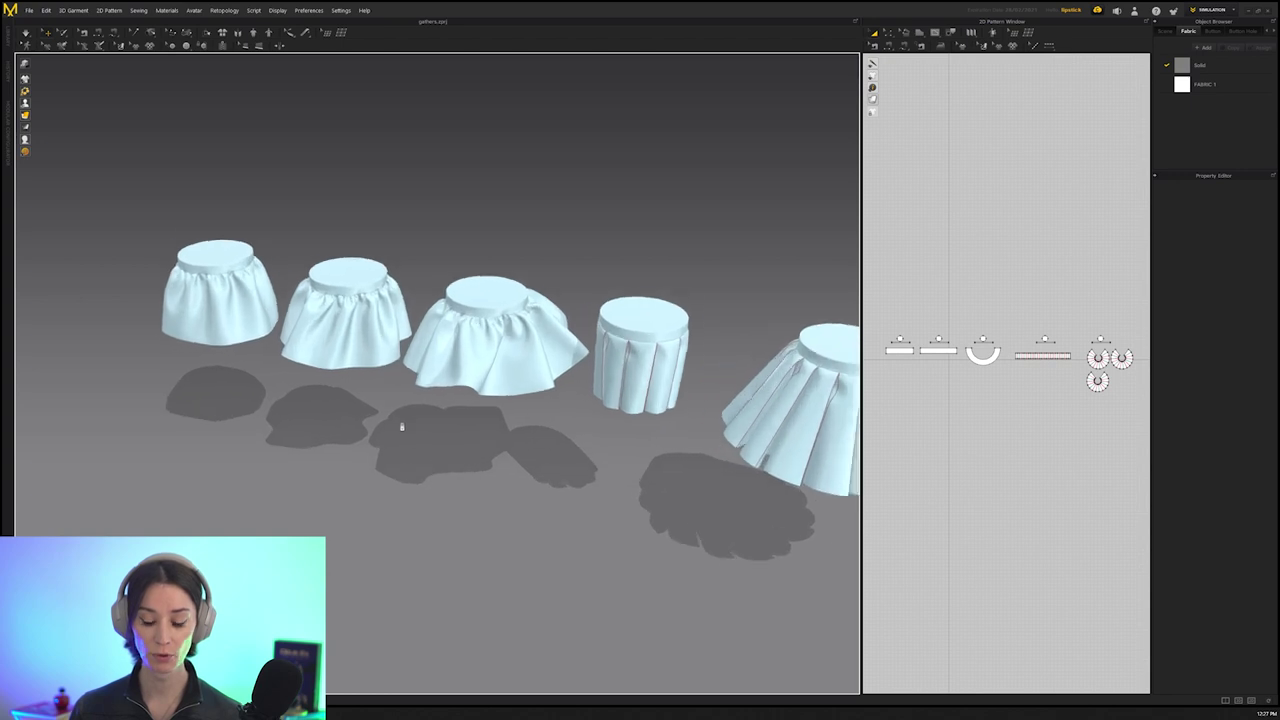
Unfreeze the curved panel of the third gathered skirt, leaving the selection cleared
middle_click_drag(402, 427, 380, 426)
right_click_drag(380, 426, 354, 432)
scroll(352, 430, "up", 1)
left_click(434, 328)
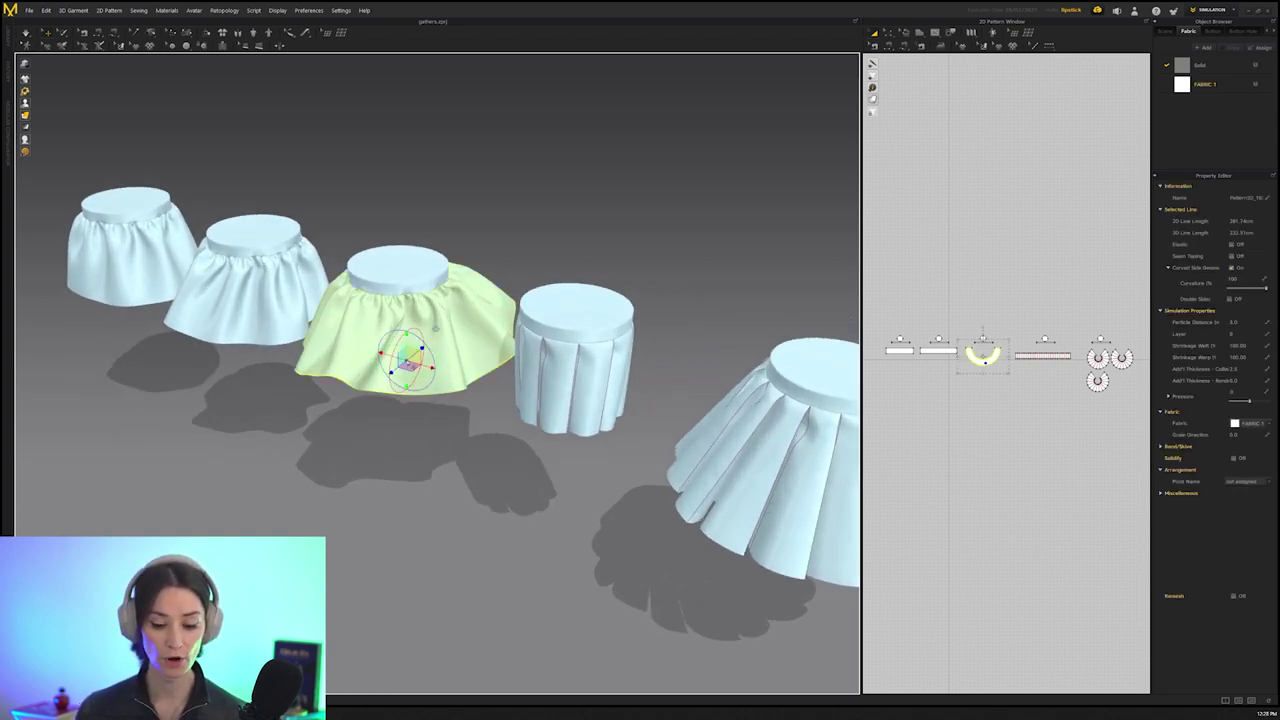
left_click(460, 450)
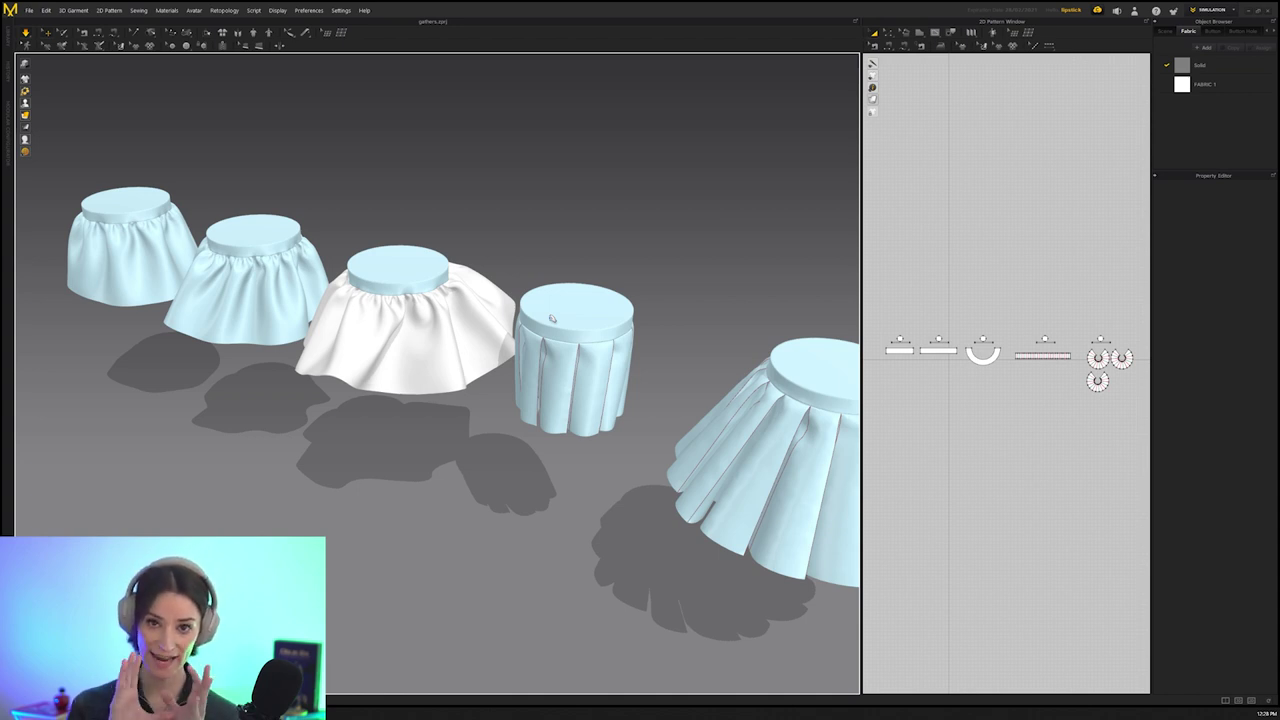
Simulate with only the third skirt's panel unfrozen, testing it against the frozen straight pleated skirt, and stop the simulation
left_click(551, 318)
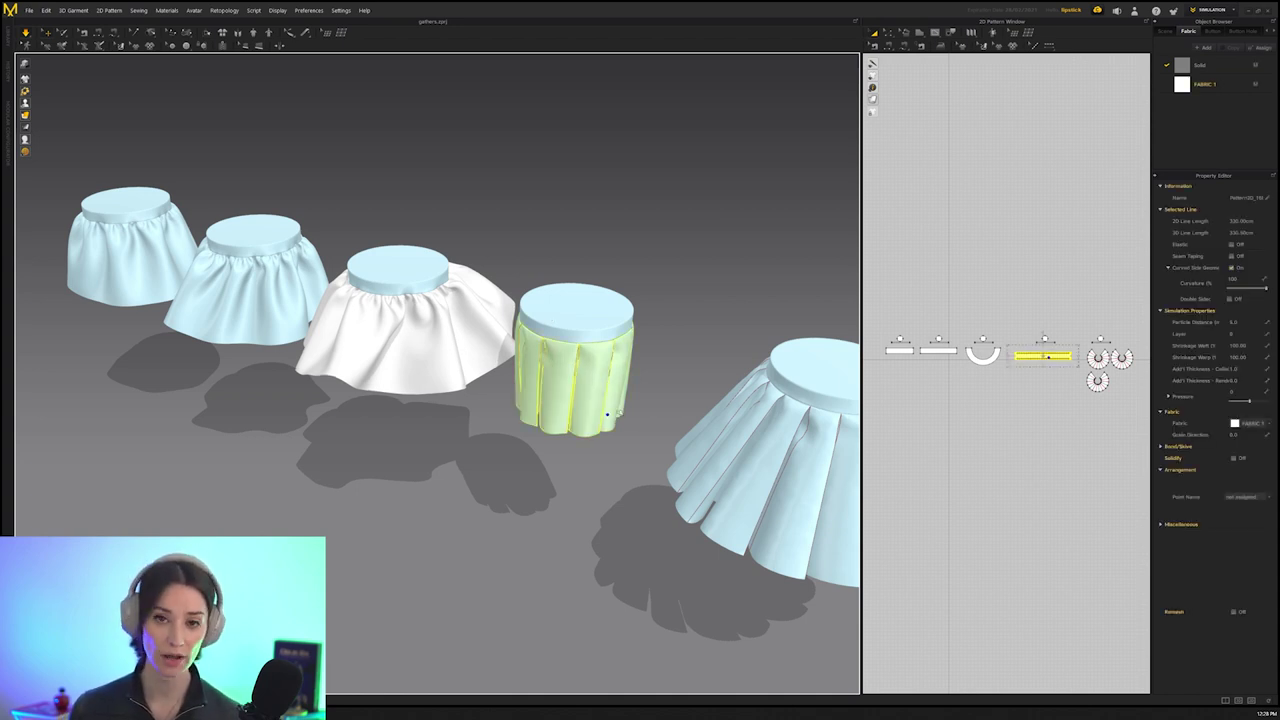
scroll(566, 408, "up", 1)
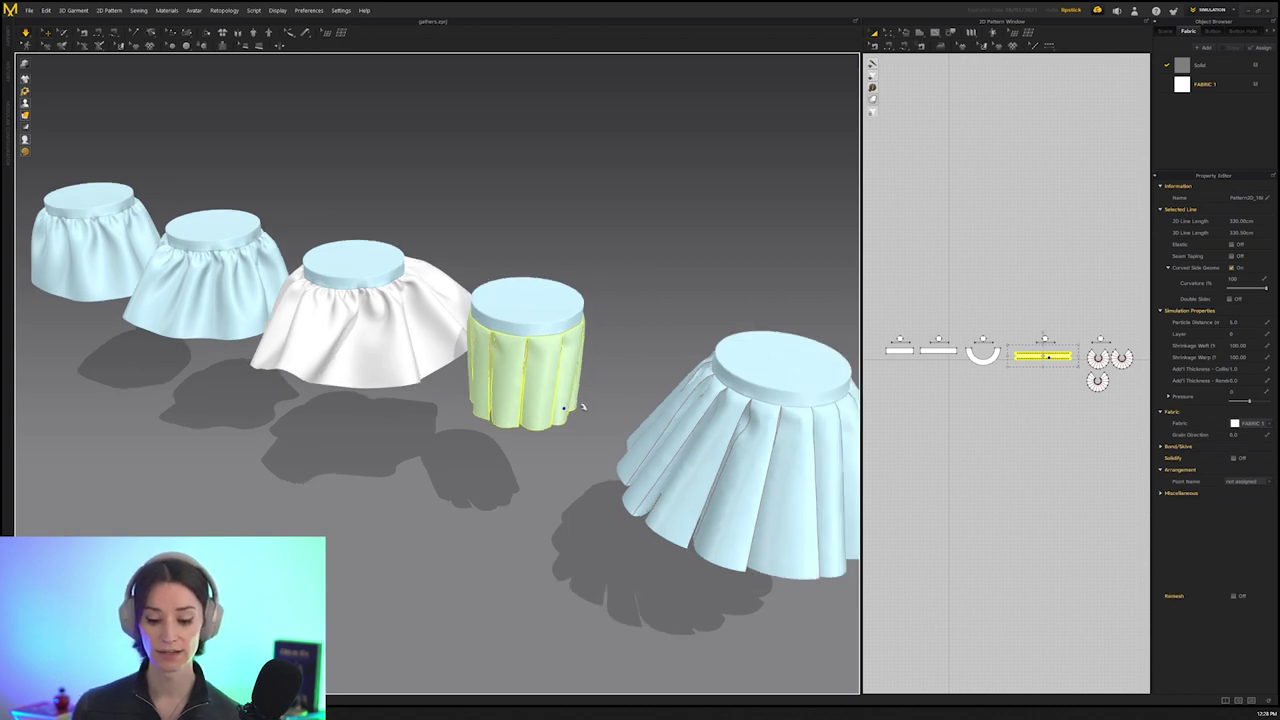
scroll(495, 418, "up", 2)
scroll(525, 408, "up", 1)
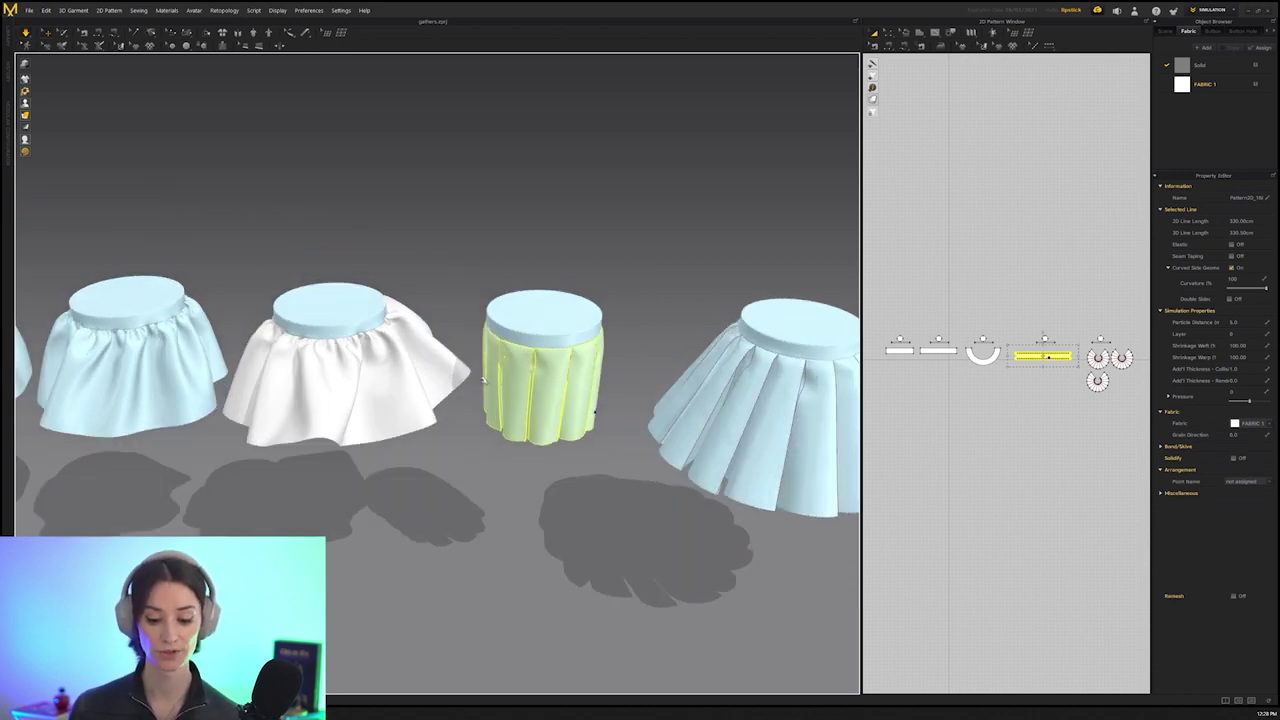
left_click(469, 374)
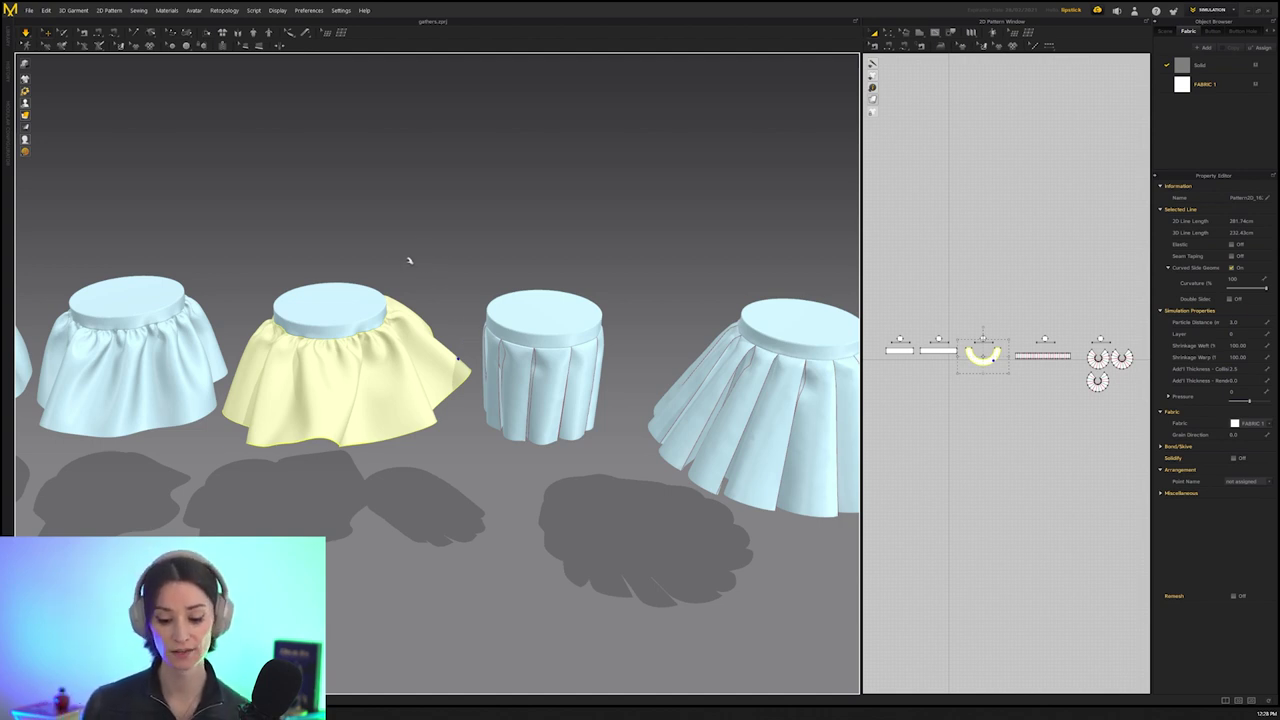
mouse_move(414, 263)
right_mouse_down()
mouse_move(423, 255)
mouse_move(415, 268)
mouse_move(429, 274)
mouse_move(429, 263)
right_mouse_up()
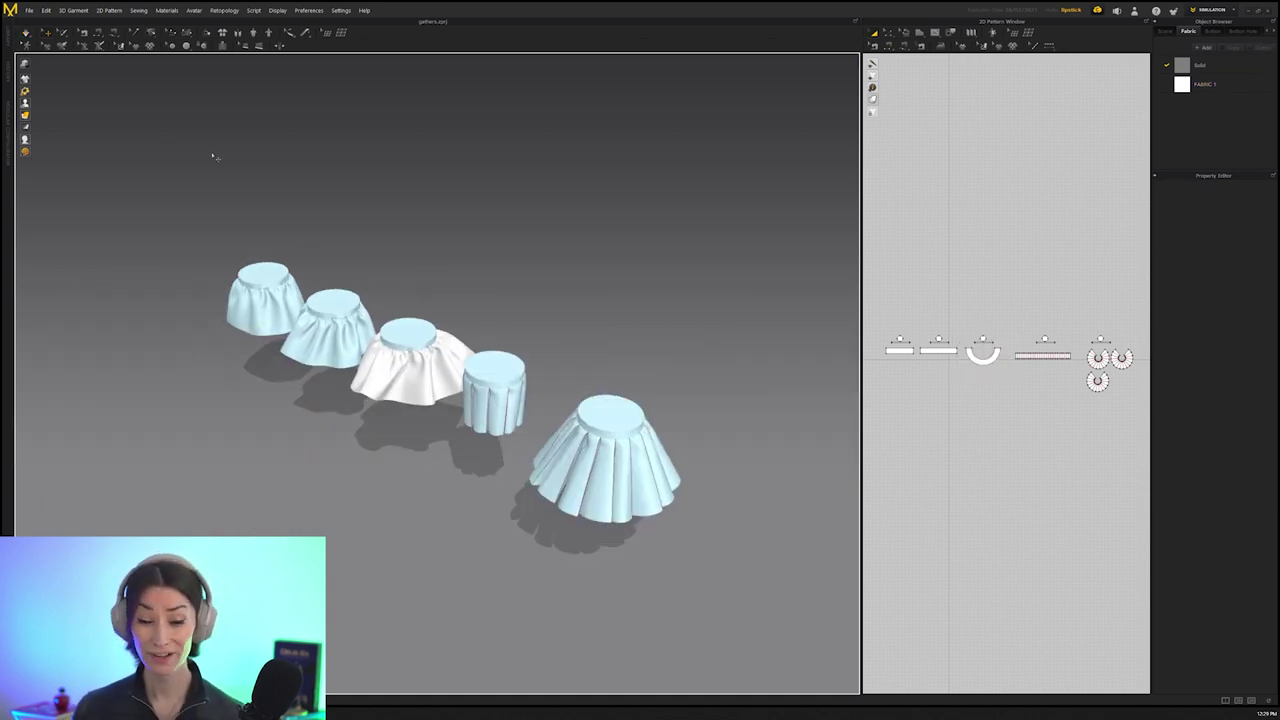
right_click_drag(327, 150, 343, 240)
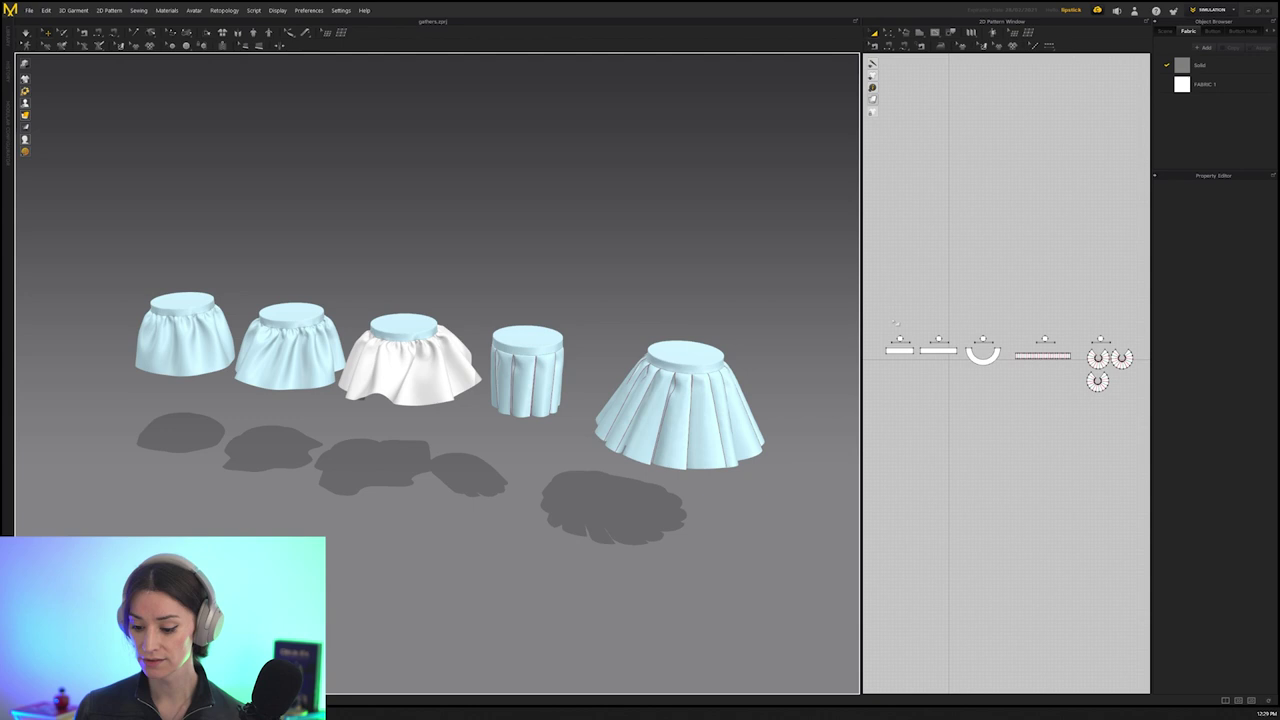
Highlight the patterns of the first two skirts and the third skirt's panel in turn, clearing the selection each time
left_click_drag(880, 324, 962, 394)
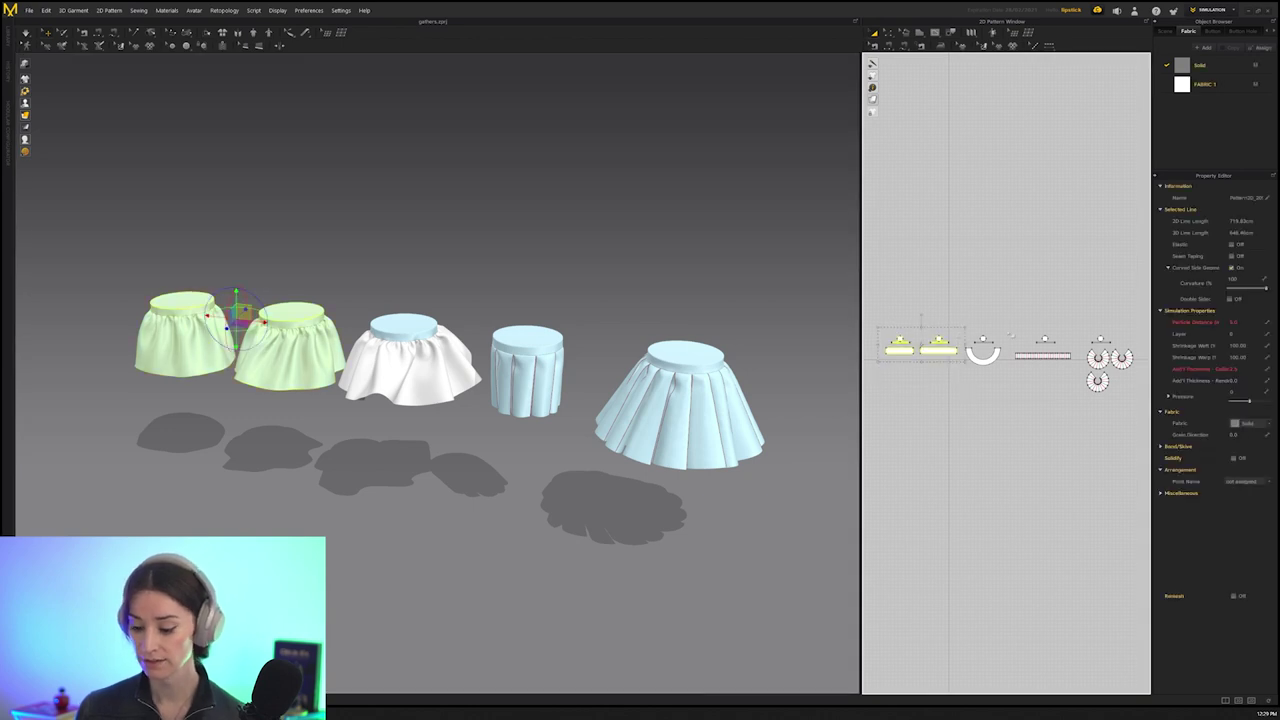
left_click(1073, 402)
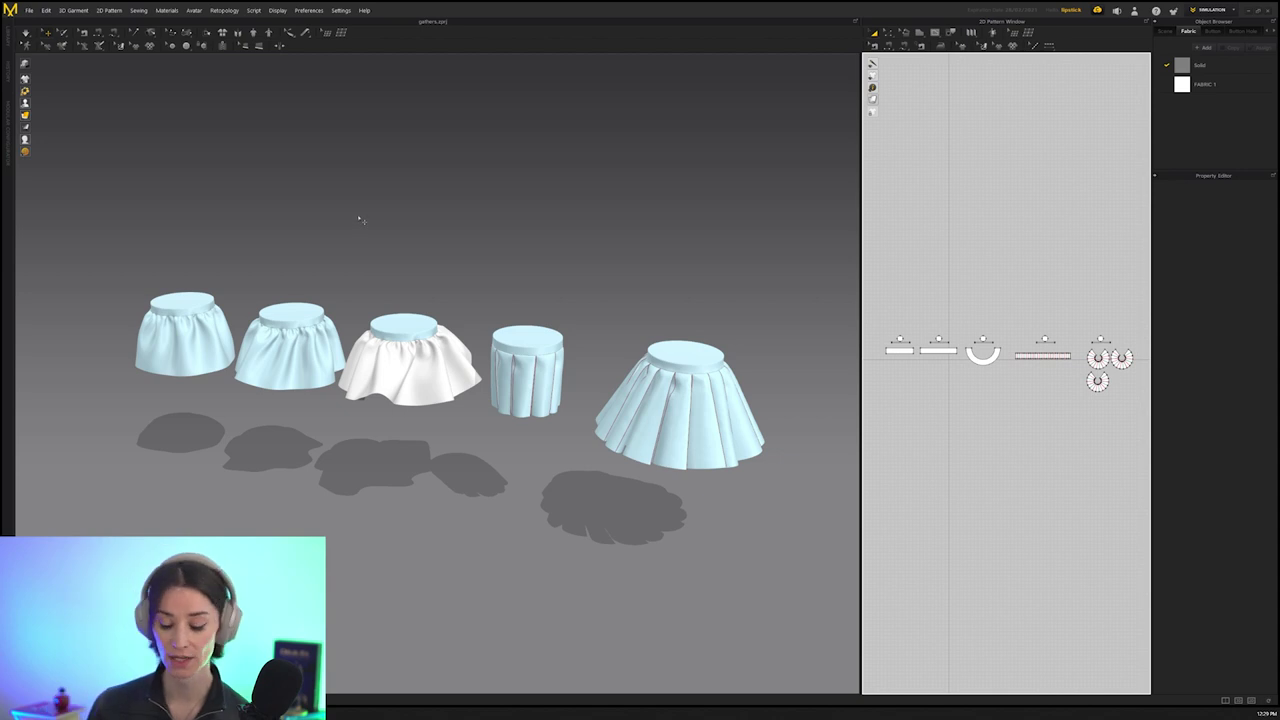
left_click(438, 398)
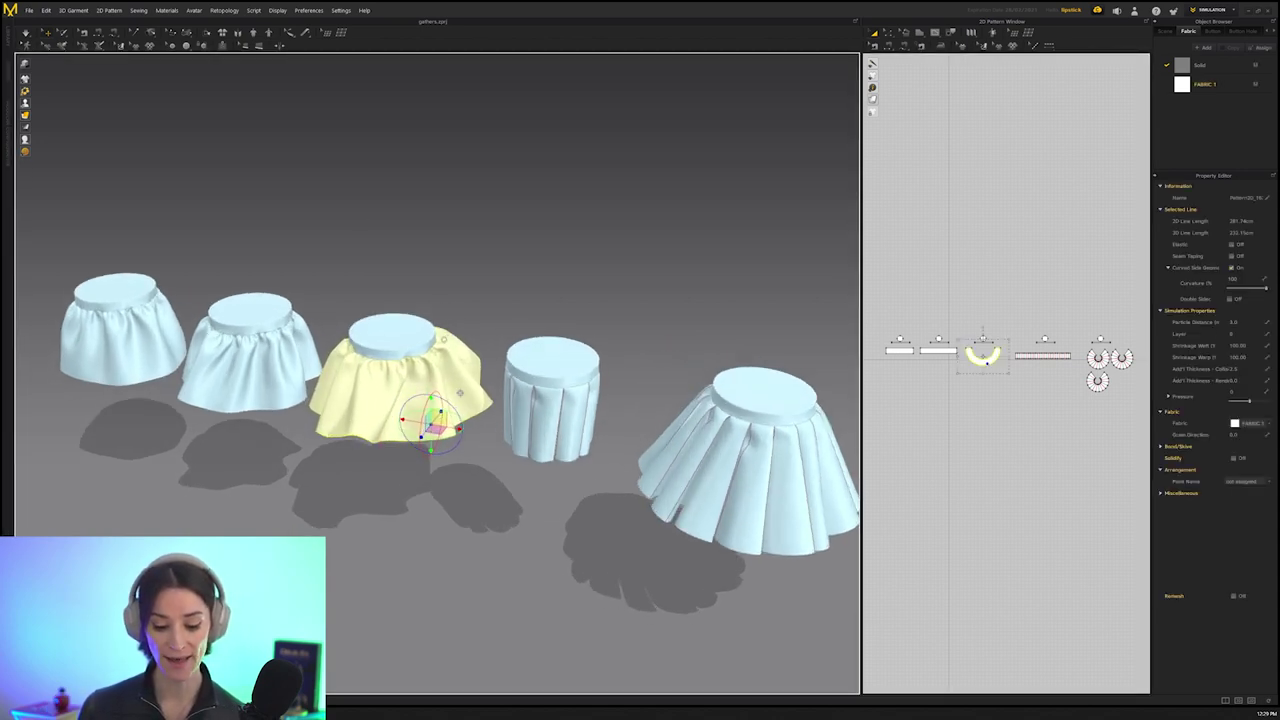
left_click(487, 288)
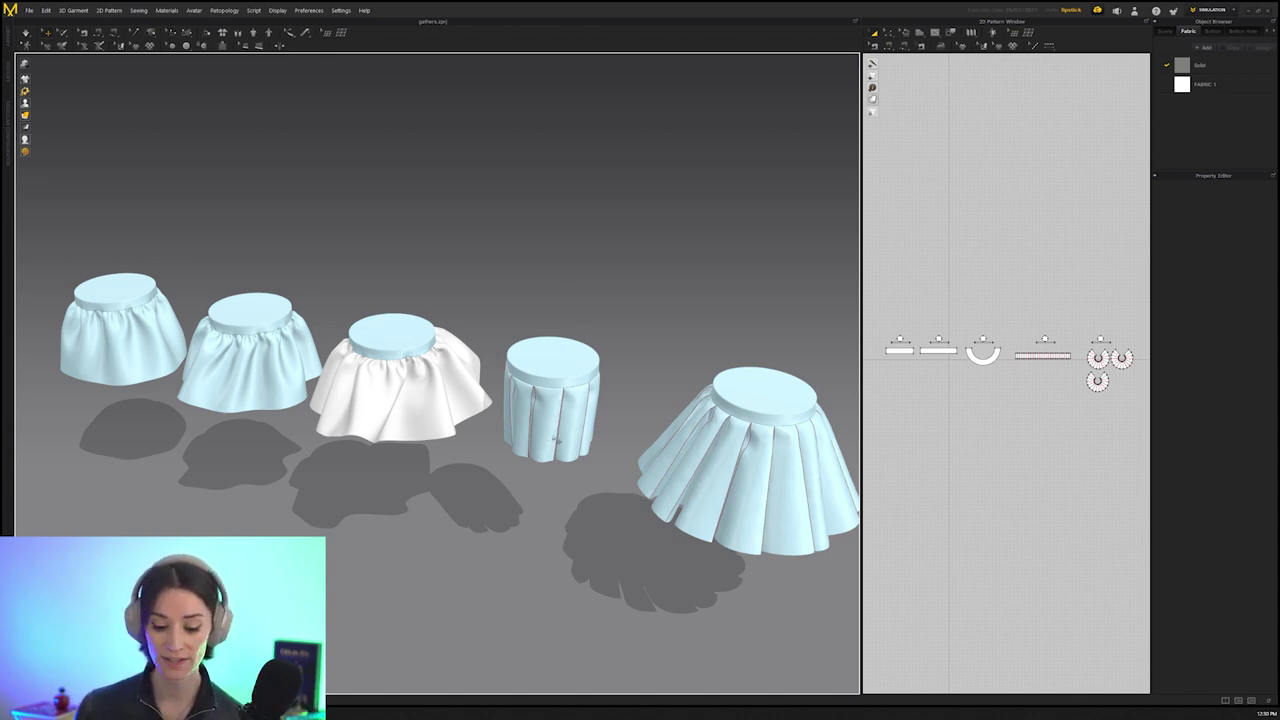
Unfreeze the panels and waistbands of the two skirts on either side of the third gathered skirt
left_click(553, 430)
left_click(1053, 344)
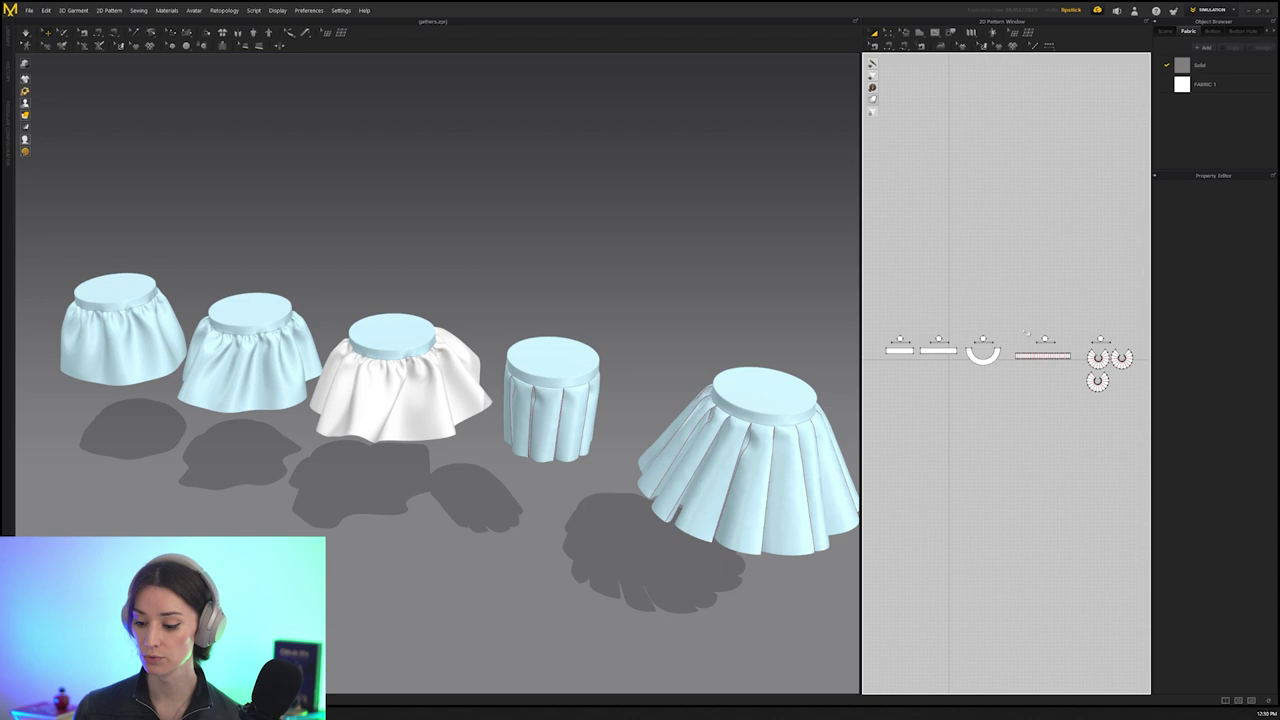
left_click_drag(1083, 405, 1141, 417)
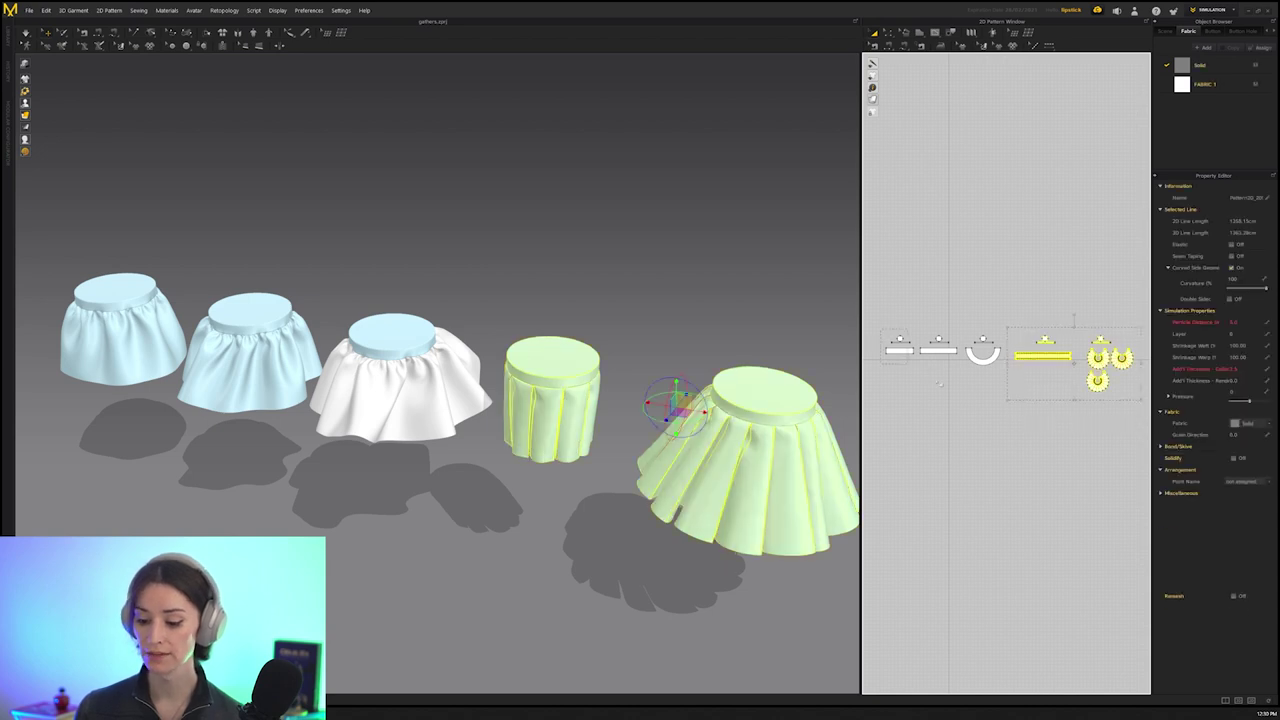
left_click_drag(938, 383, 960, 385, "shift")
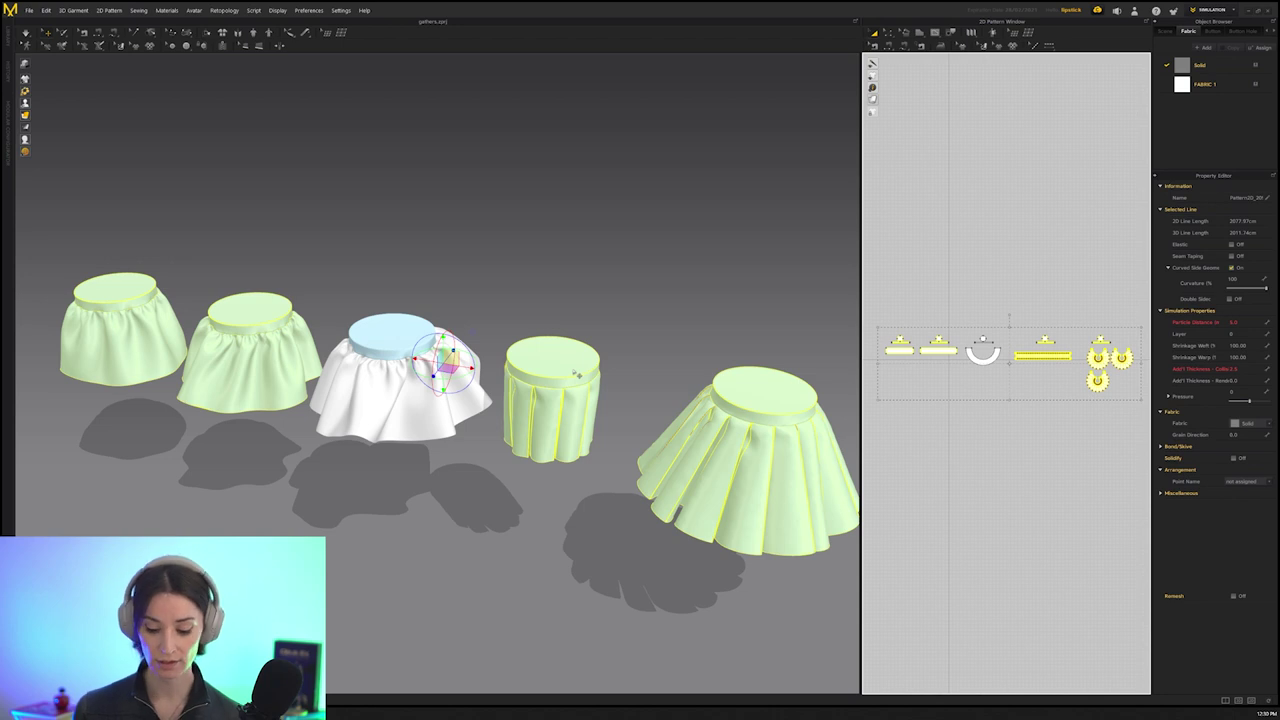
middle_click_drag(535, 303, 515, 320)
View the Deactivate (Pattern Only) and Deactivate (Pattern & Sewing) commands for the four selected skirts
right_click(549, 375)
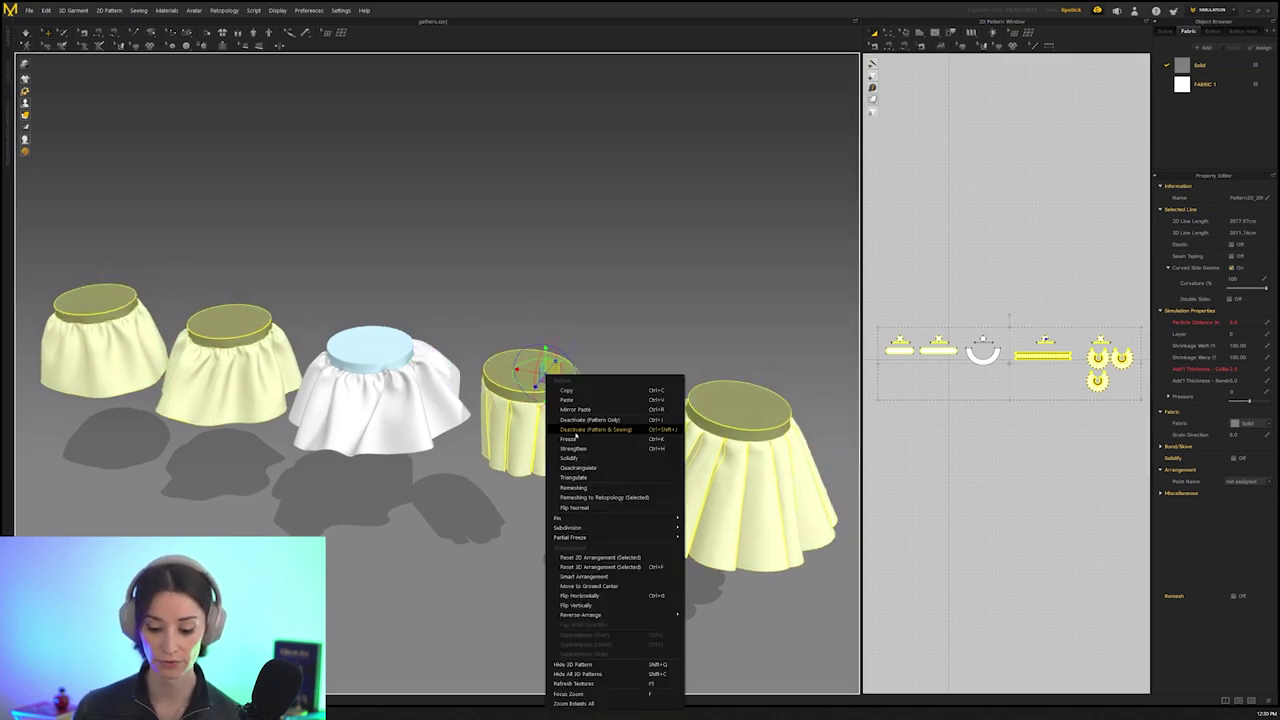
right_click_drag(547, 462, 549, 418)
right_click(549, 418)
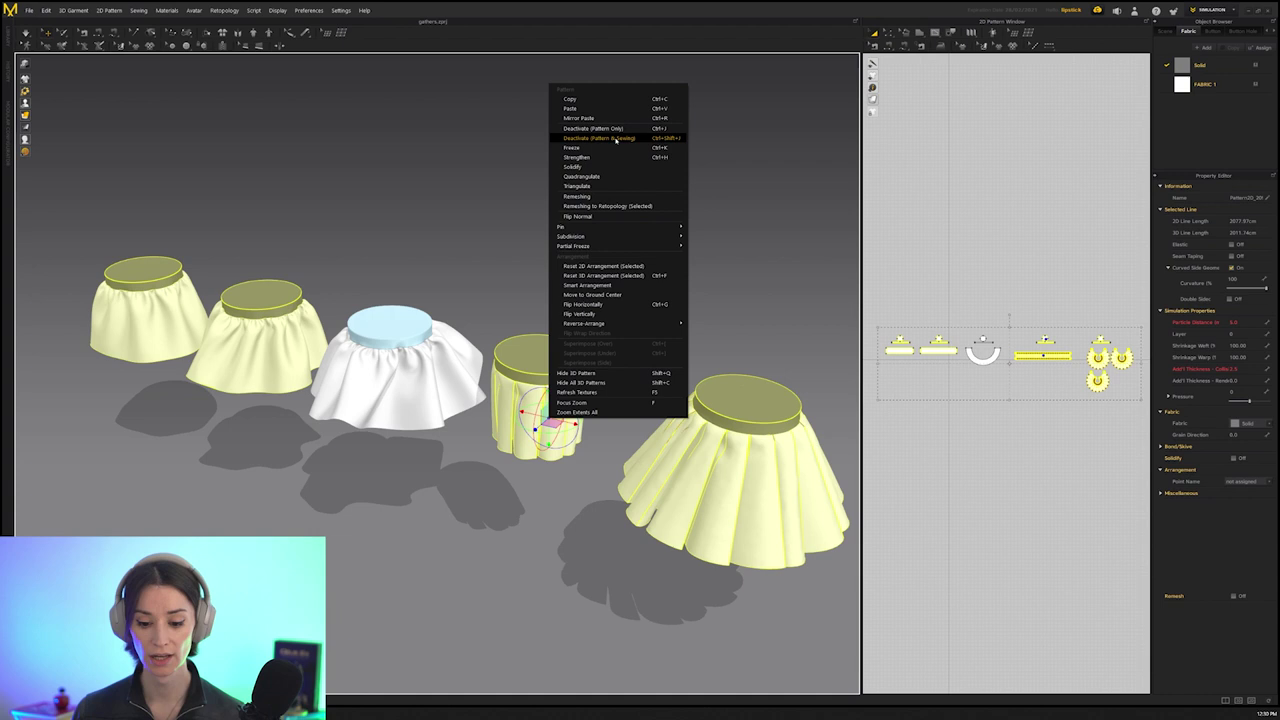
left_click(624, 142)
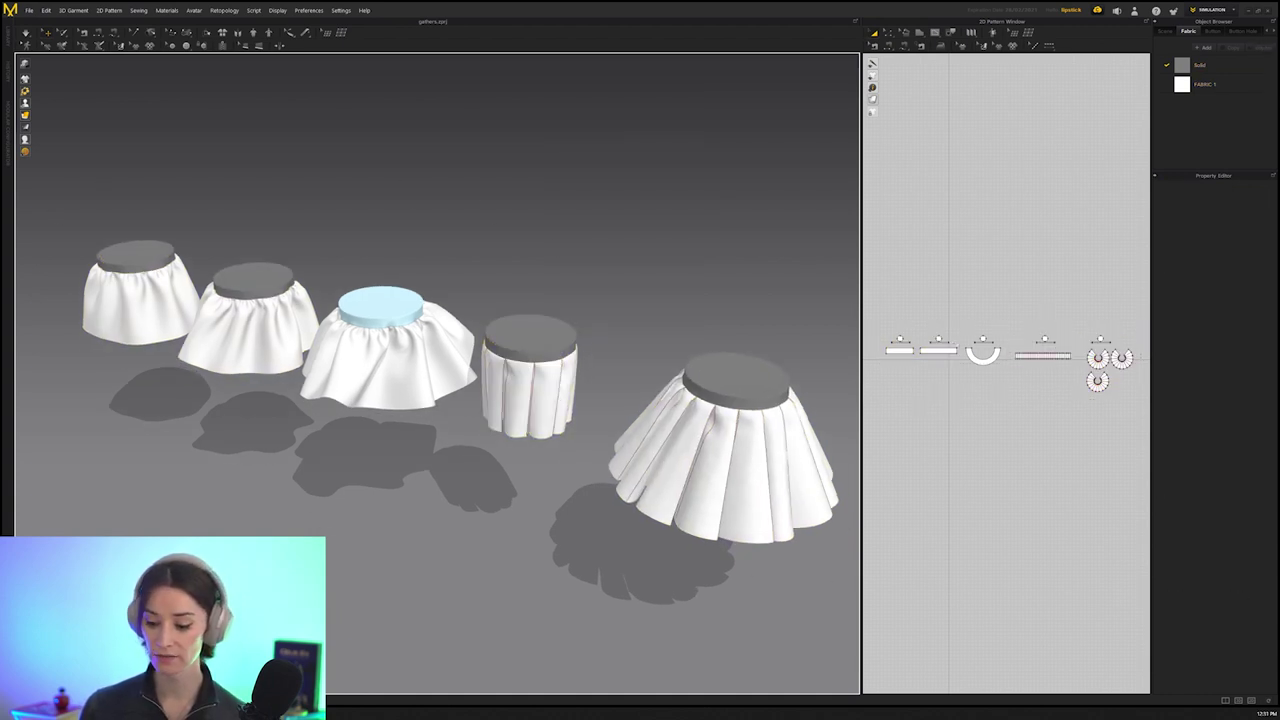
Deactivate the patterns of every skirt except the third gathered one, using the pattern-only option, and clear the selection
left_click(976, 360)
left_click(970, 314)
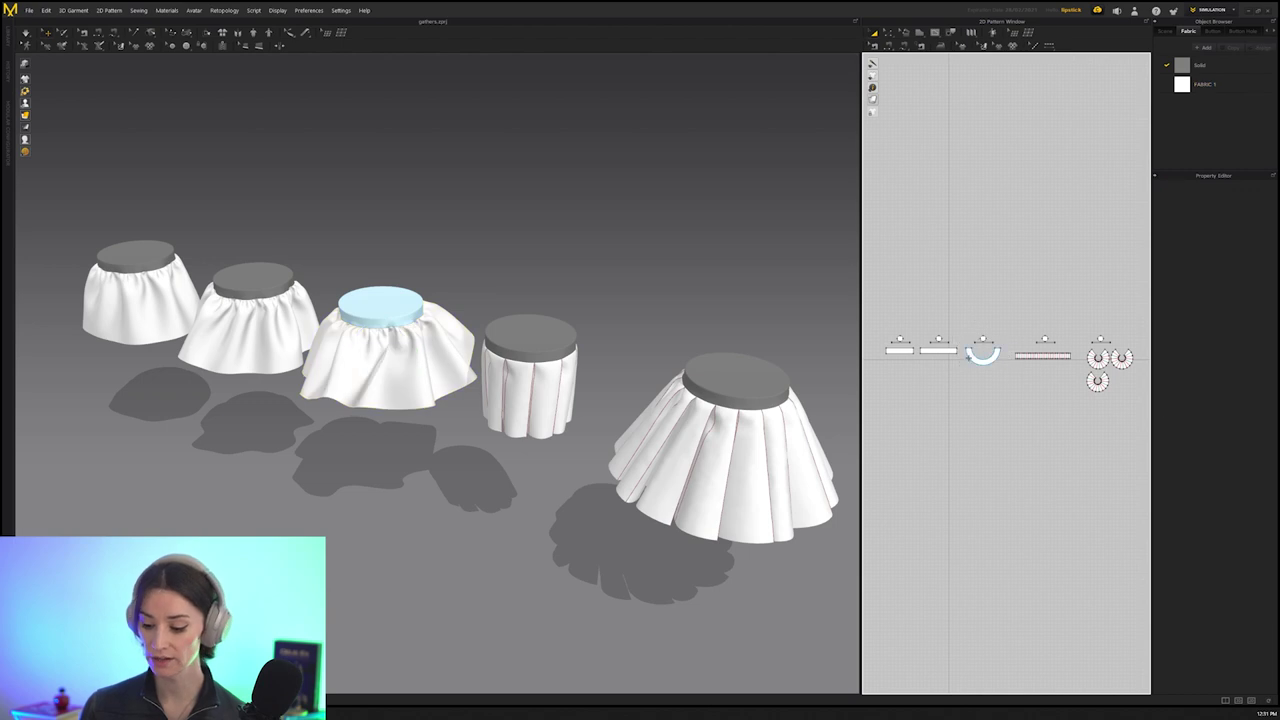
left_click(971, 357)
right_click_drag(690, 330, 765, 335)
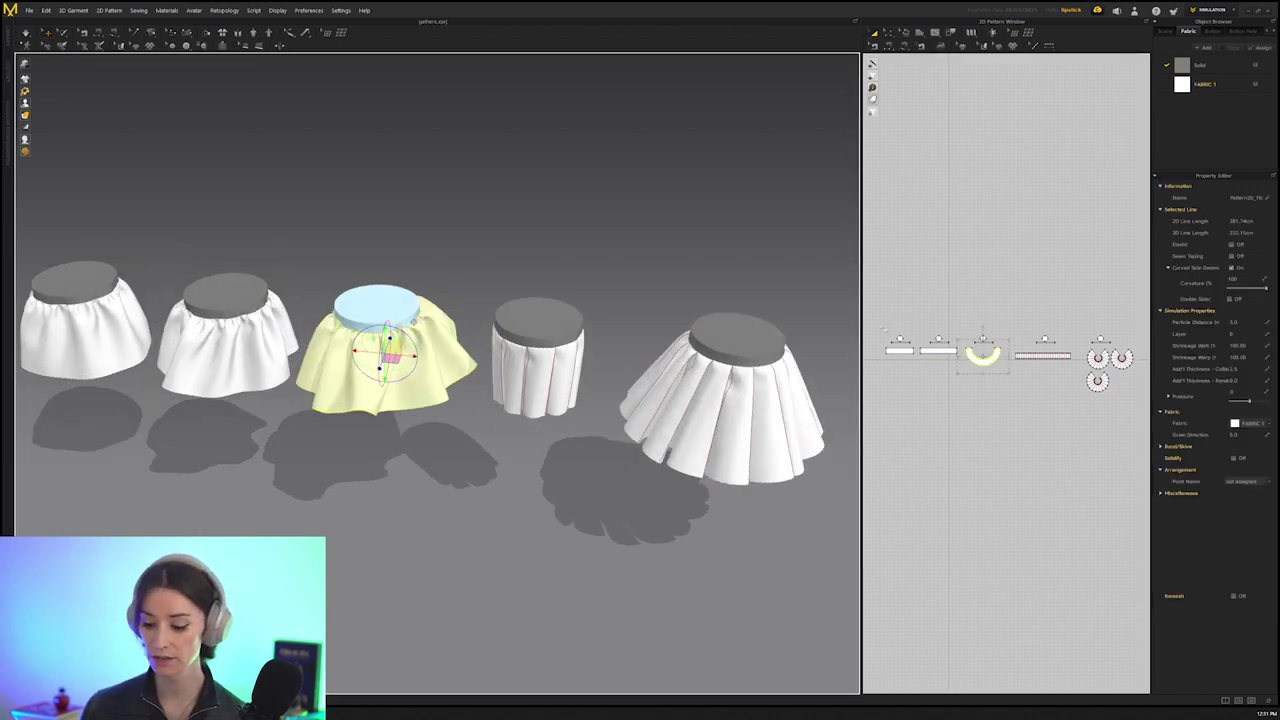
left_click_drag(877, 325, 1140, 408)
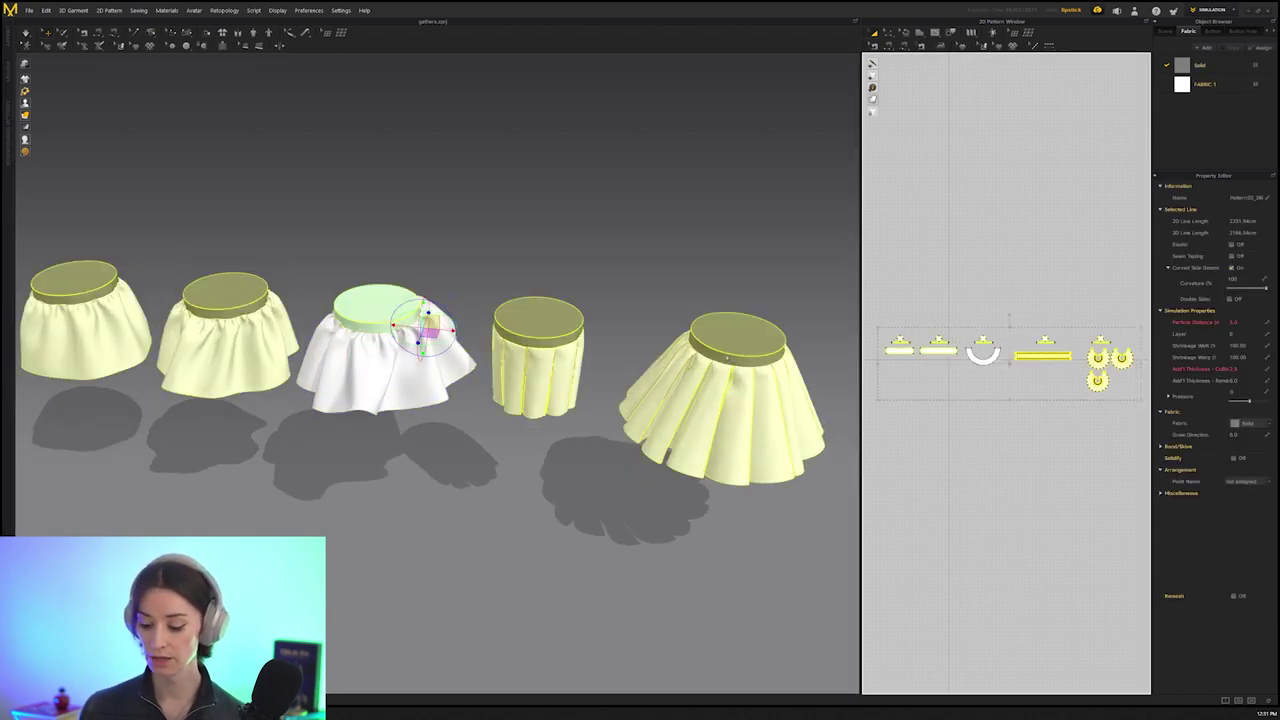
right_click_drag(455, 272, 406, 262)
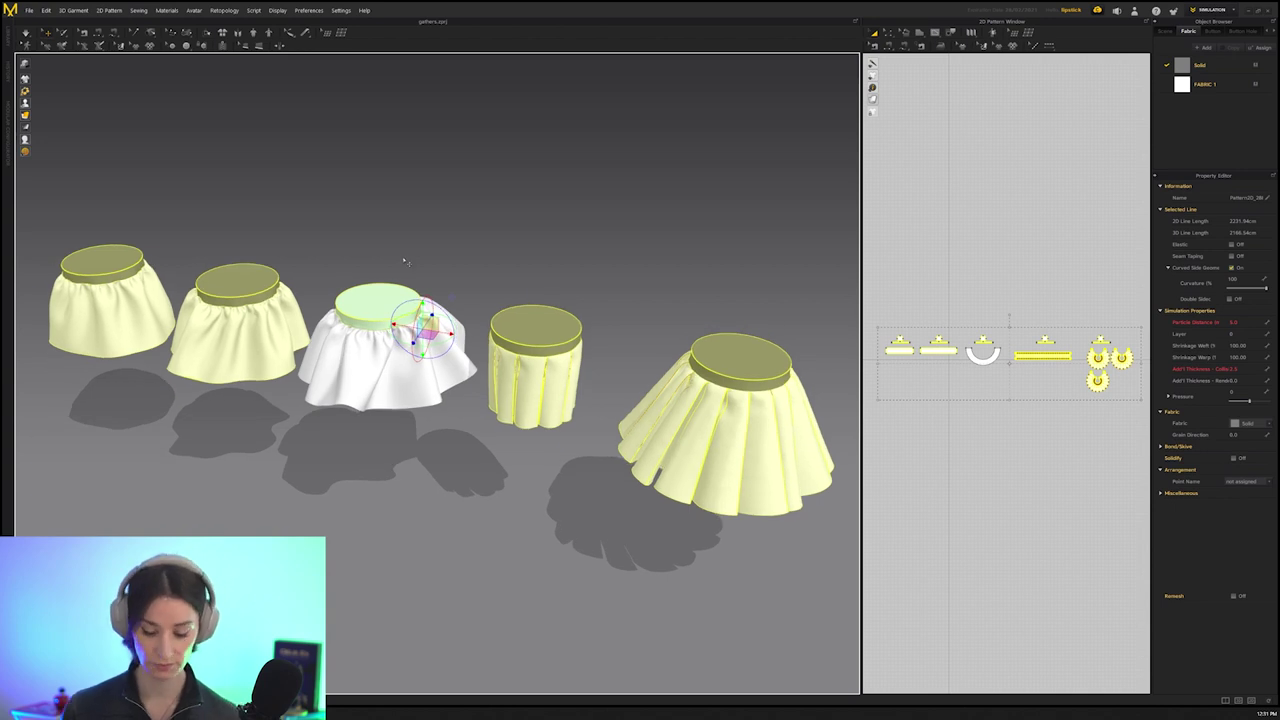
key("ctrl+j")
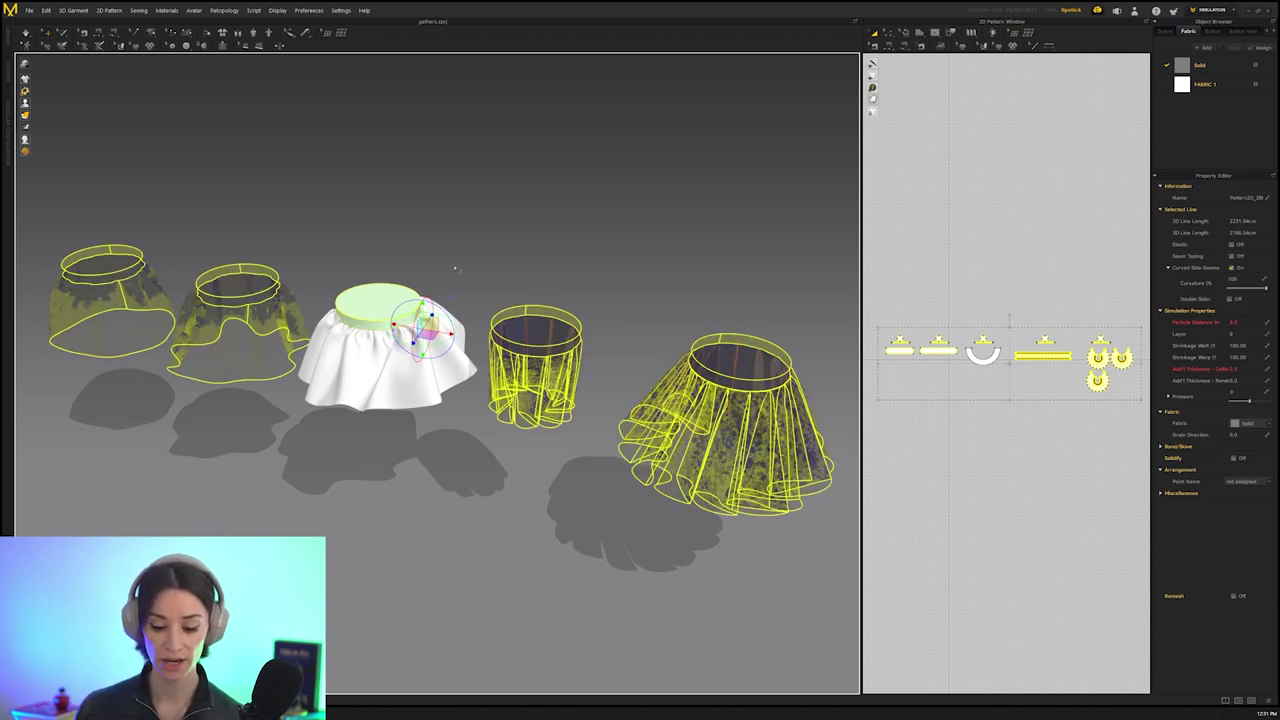
left_click(455, 268)
right_click_drag(455, 268, 415, 233)
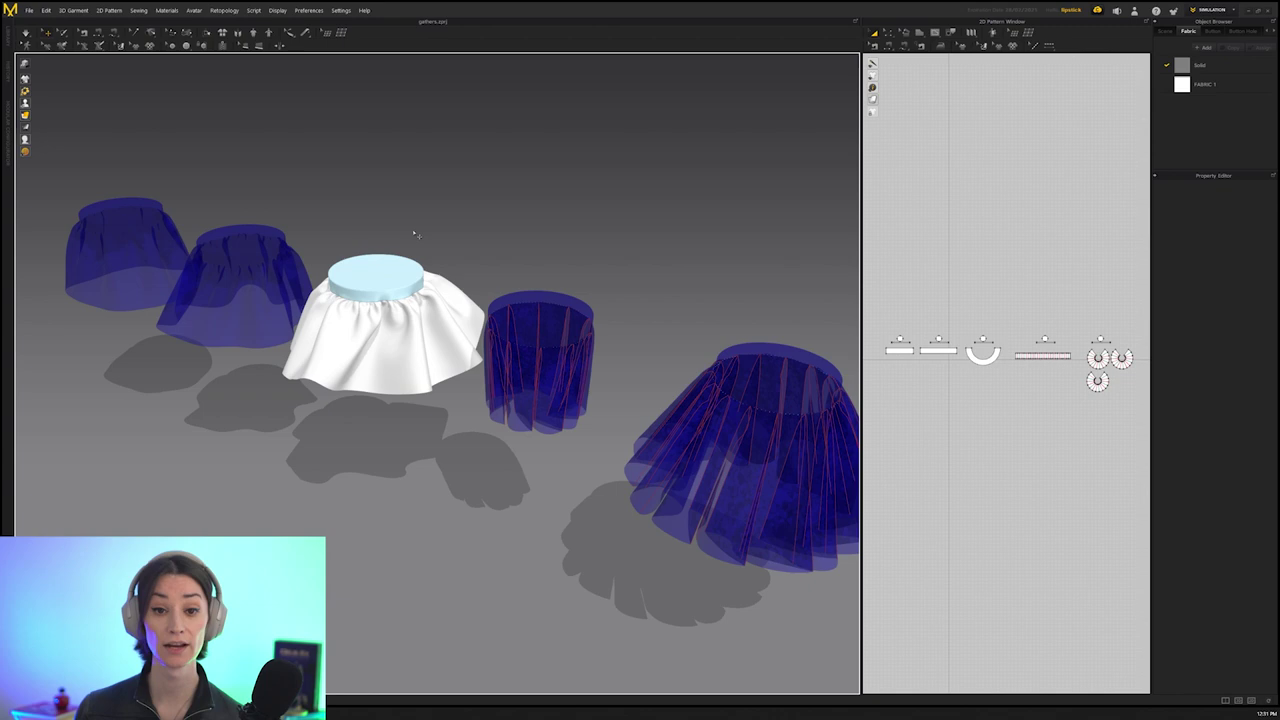
Examine the third skirt's active panel and frozen waistband, highlighting each in turn beside the deactivated skirts
left_click(437, 365)
scroll(440, 365, "up", 5)
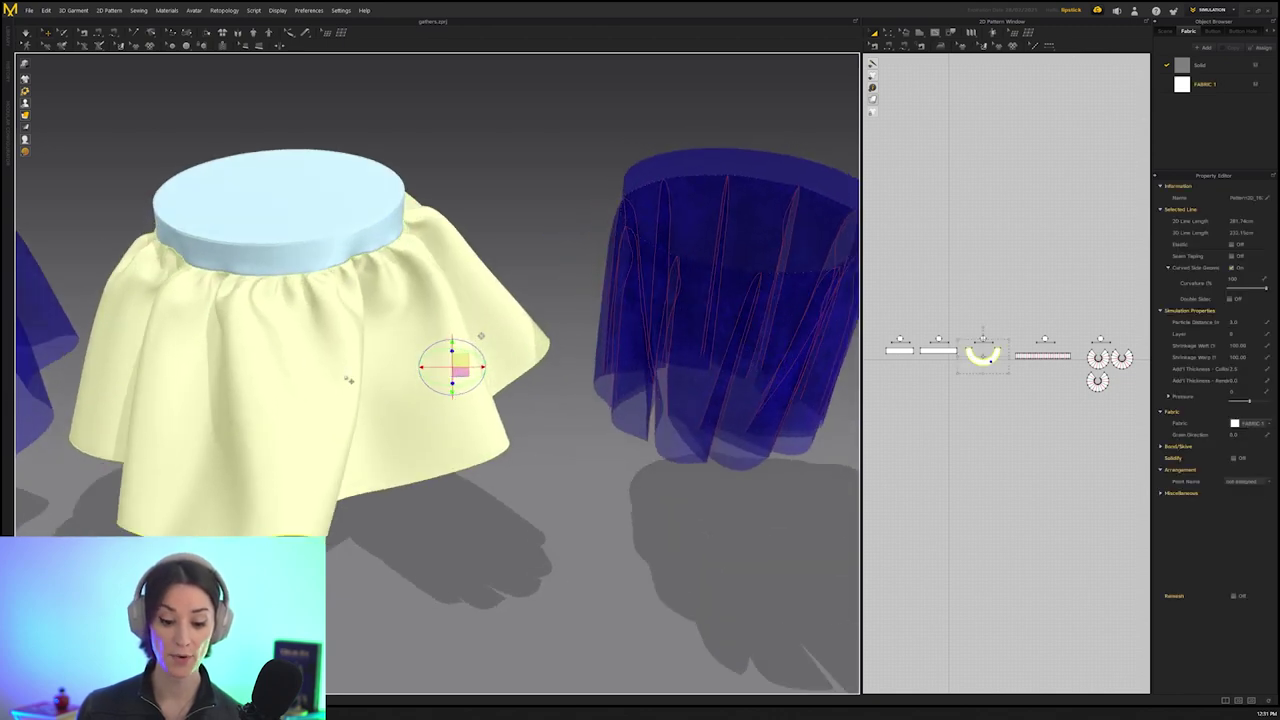
left_click(321, 250)
left_click(550, 161)
left_click(424, 339)
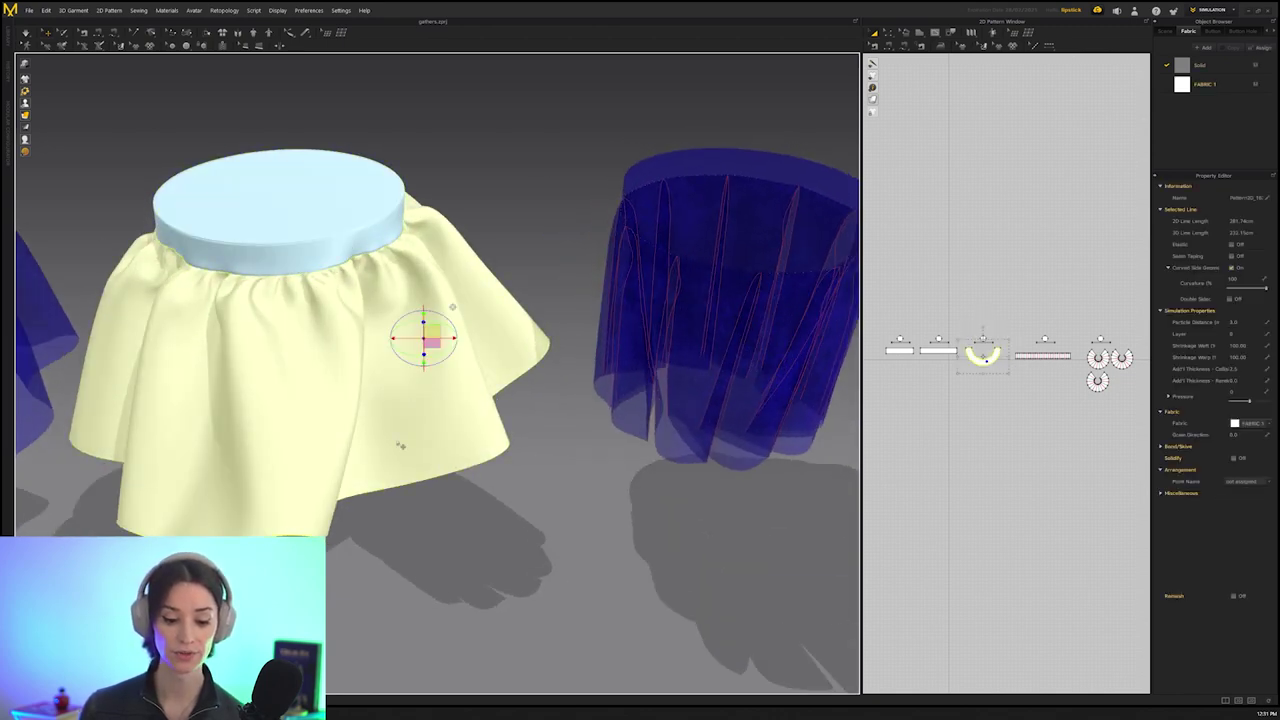
scroll(400, 446, "down", 5)
left_click(363, 284)
left_click(387, 315, "shift")
left_click(455, 240)
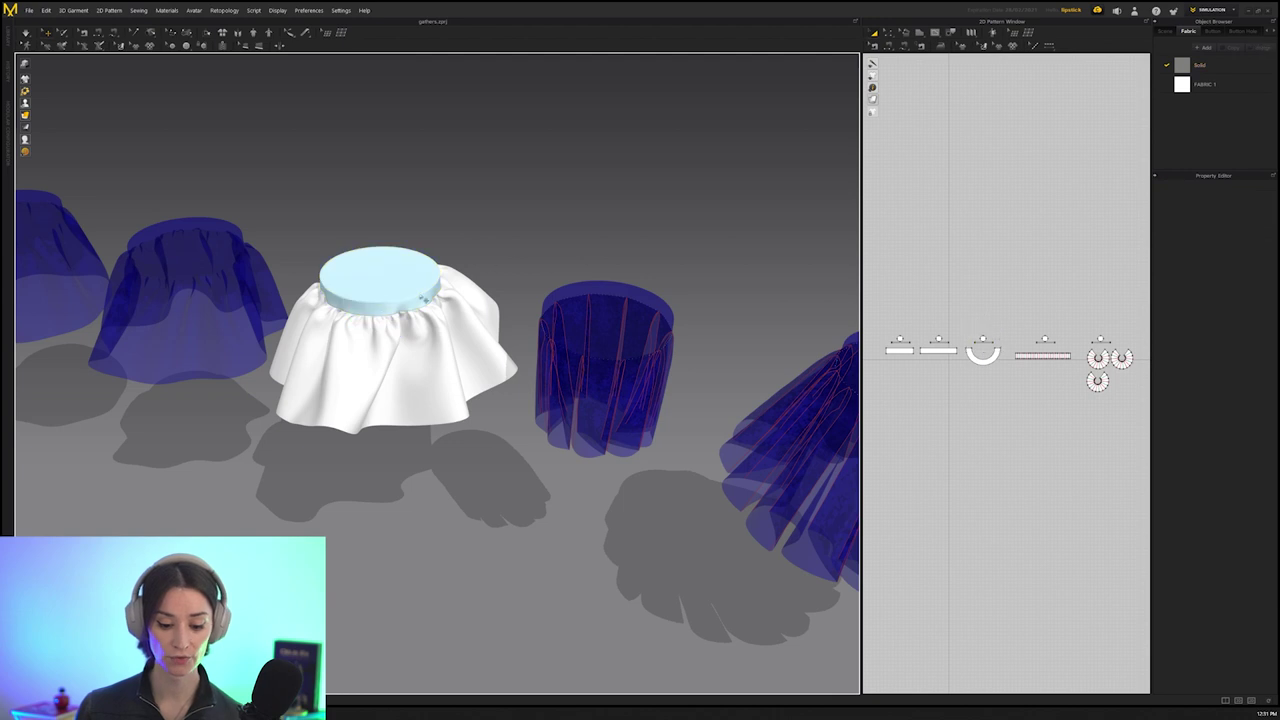
left_click(391, 311)
left_click(537, 217)
left_click(453, 381)
middle_click_drag(382, 418, 400, 408)
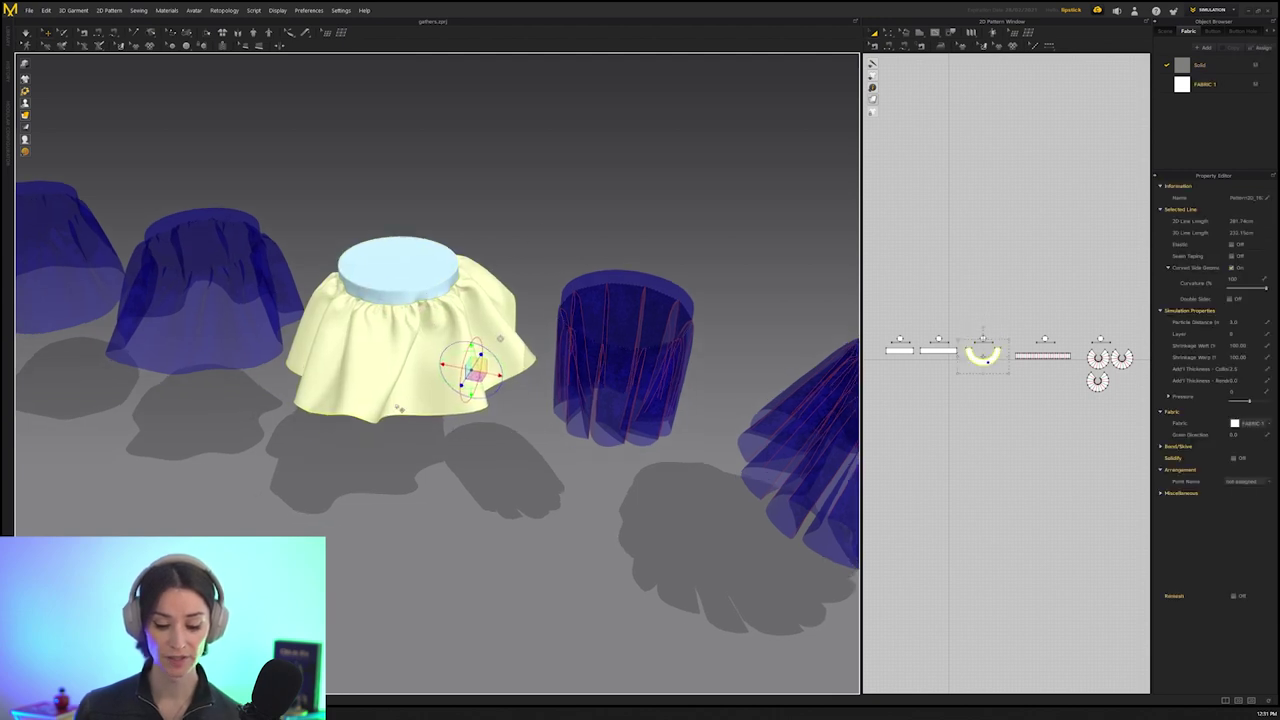
Simulate the third skirt and pull its hem upward on the side facing the straight pleated skirt
scroll(398, 408, "up", 3)
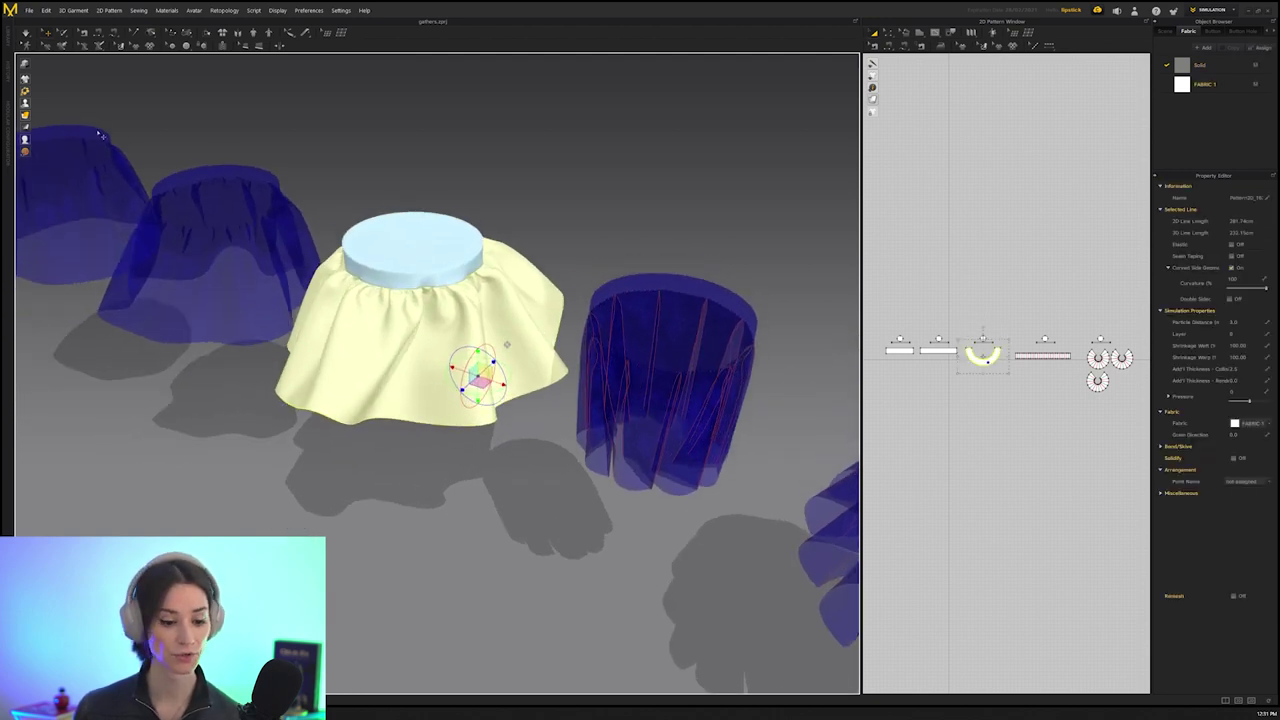
key("space")
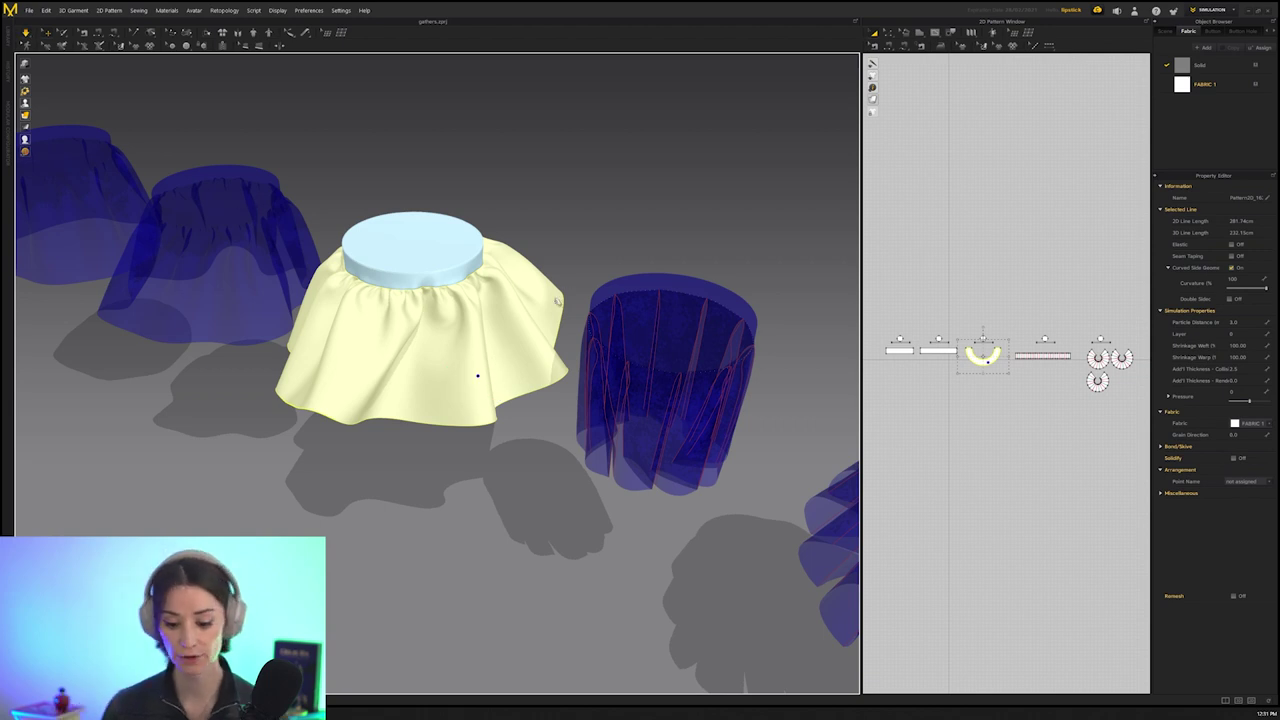
mouse_move(612, 253)
left_mouse_down()
mouse_move(631, 220)
mouse_move(595, 200)
left_mouse_up()
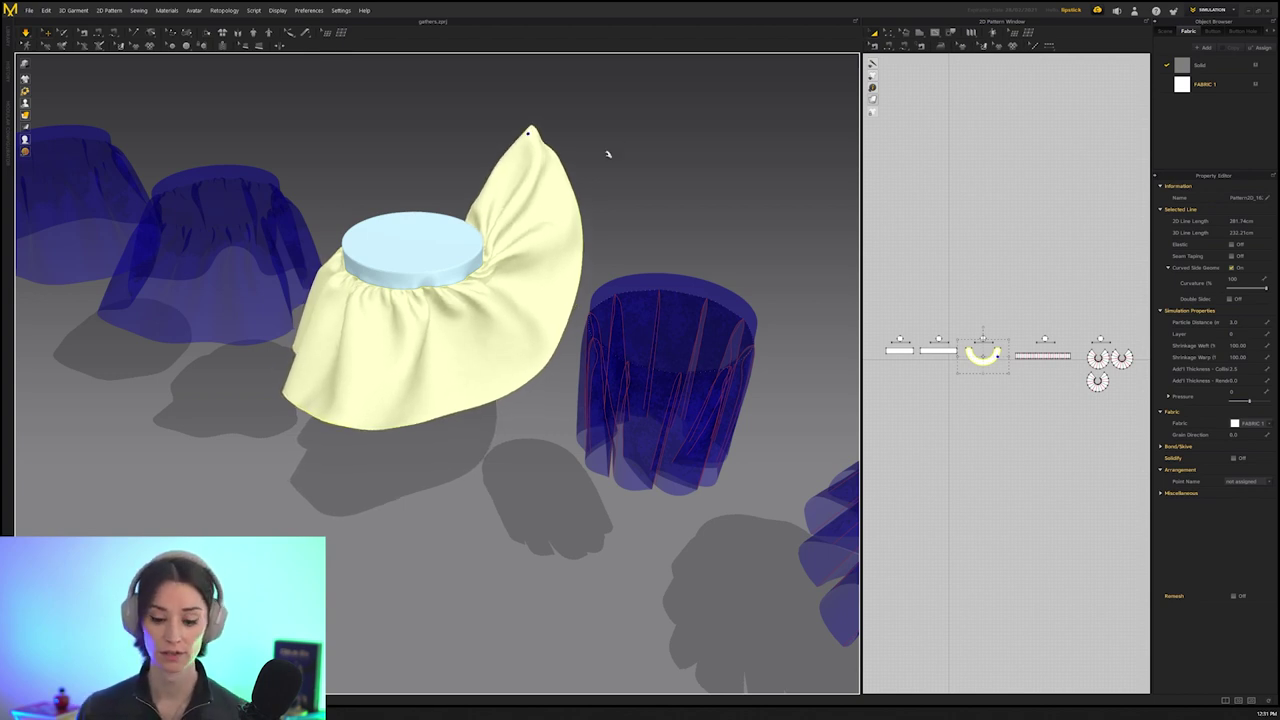
Pull the third skirt's opposite hem into the deactivated second skirt during simulation, stop simulating and clear the selection
right_click_drag(597, 137, 633, 139)
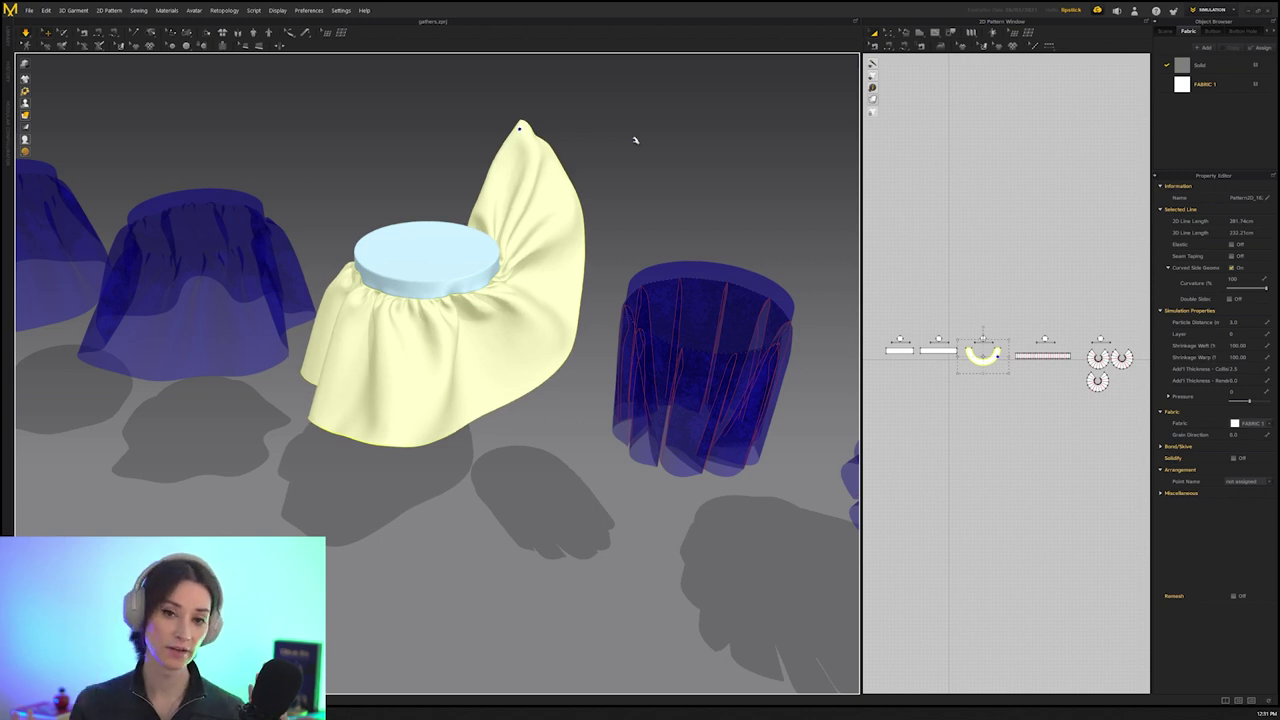
scroll(595, 347, "up", 1)
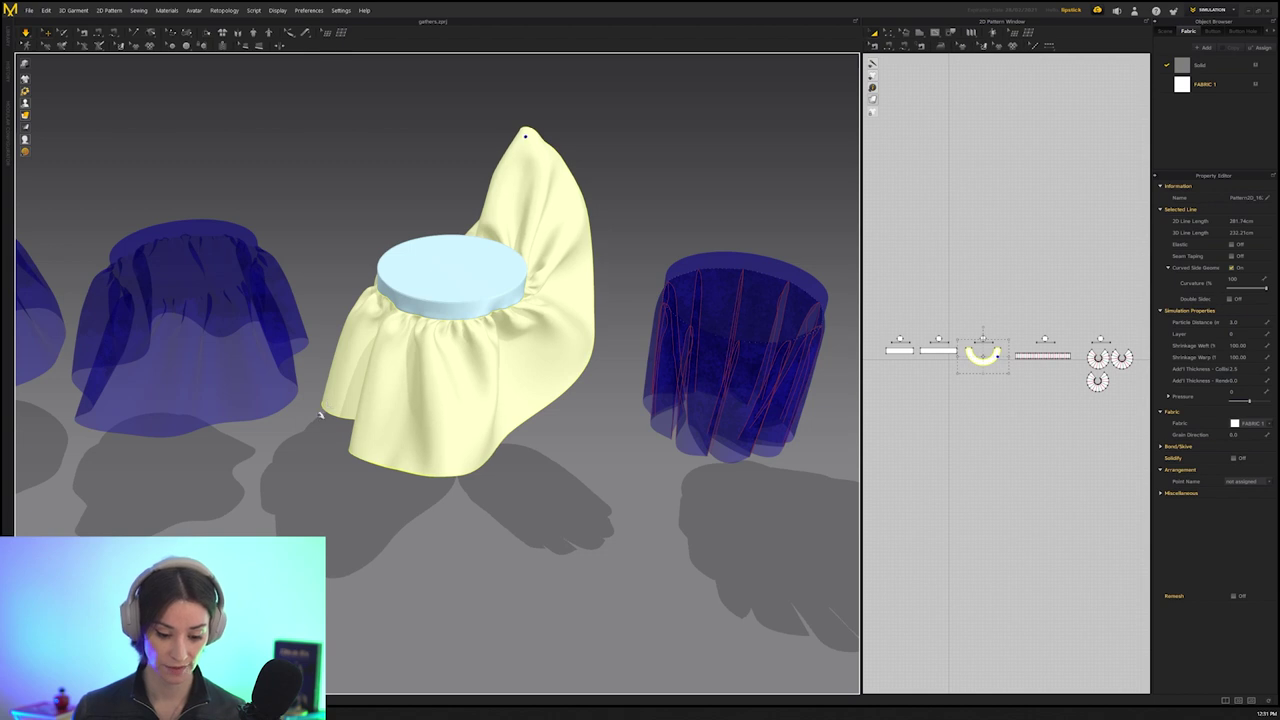
right_click_drag(320, 414, 352, 391)
left_click(348, 391)
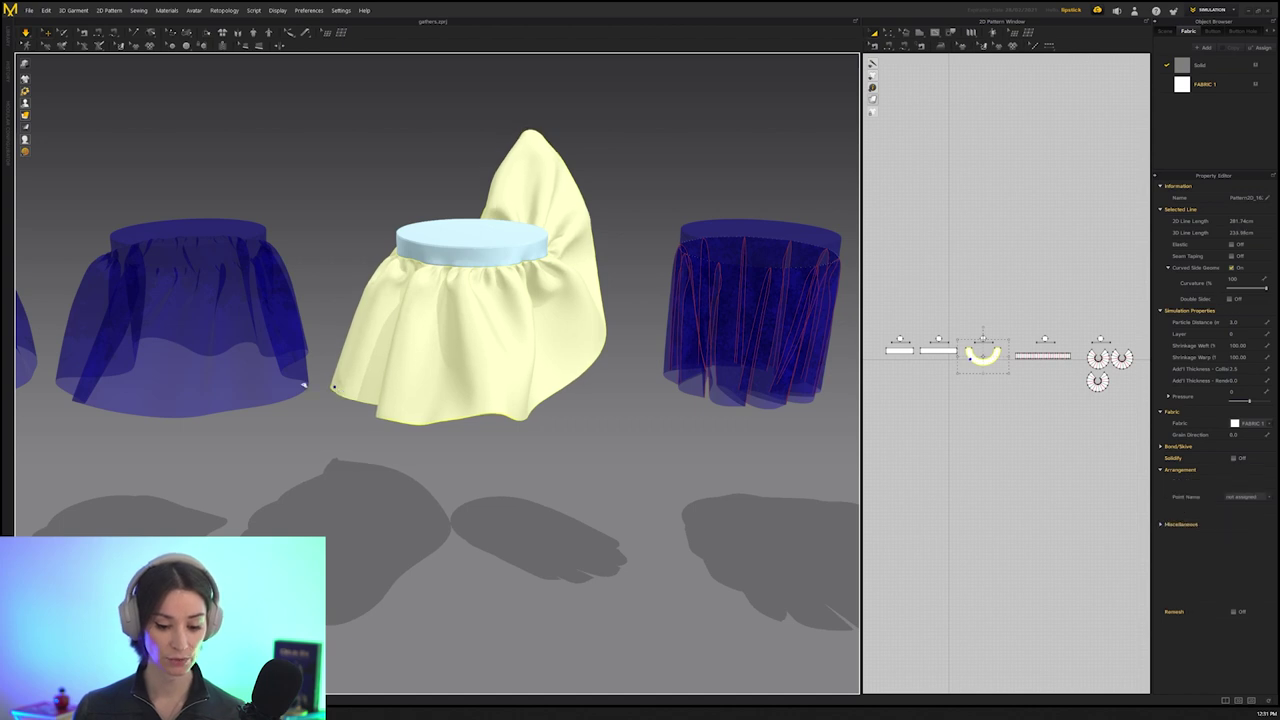
left_click_drag(334, 384, 273, 365)
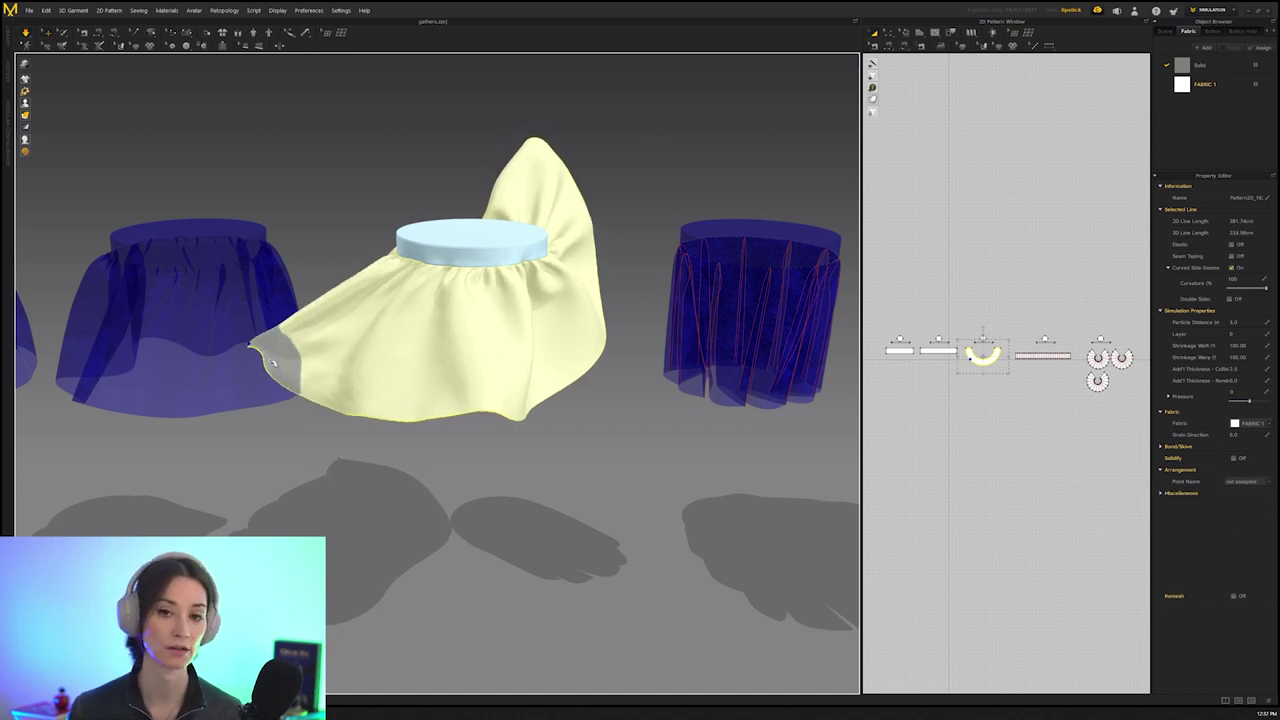
left_click(379, 187)
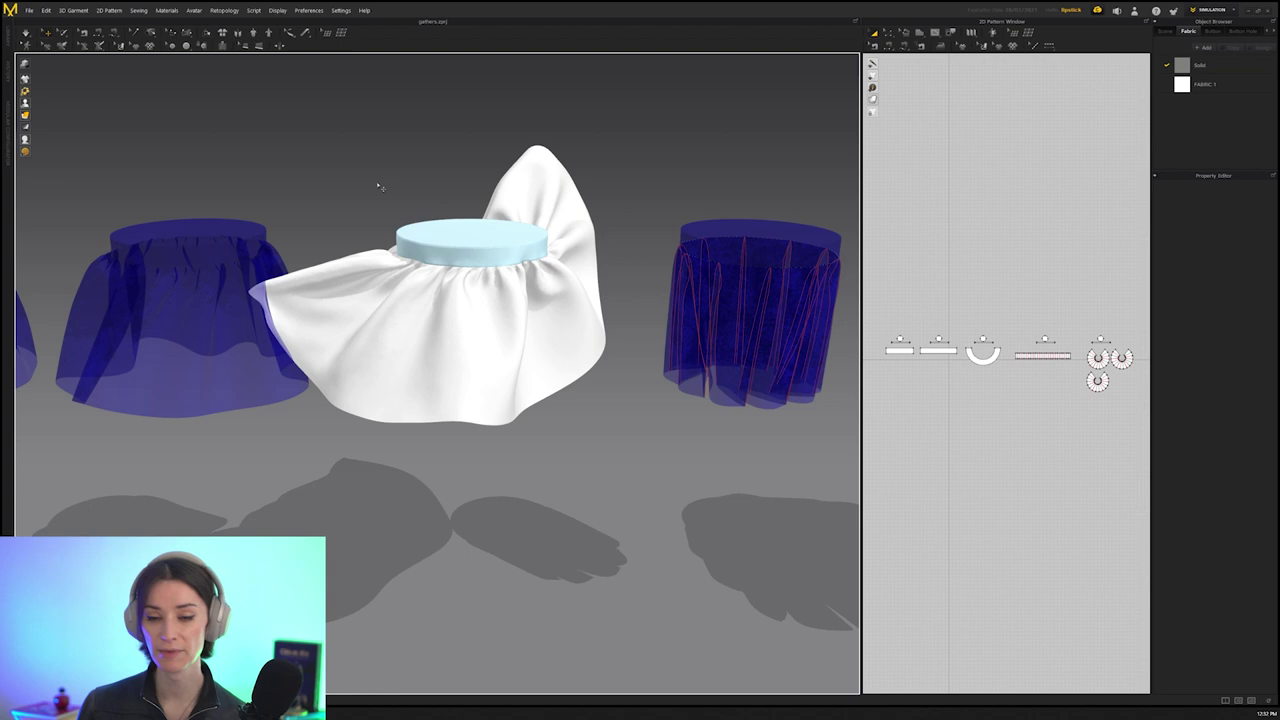
Examine the distorted third skirt against the deactivated skirts from several angles, highlighting and deselecting its panel
scroll(402, 200, "down", 3)
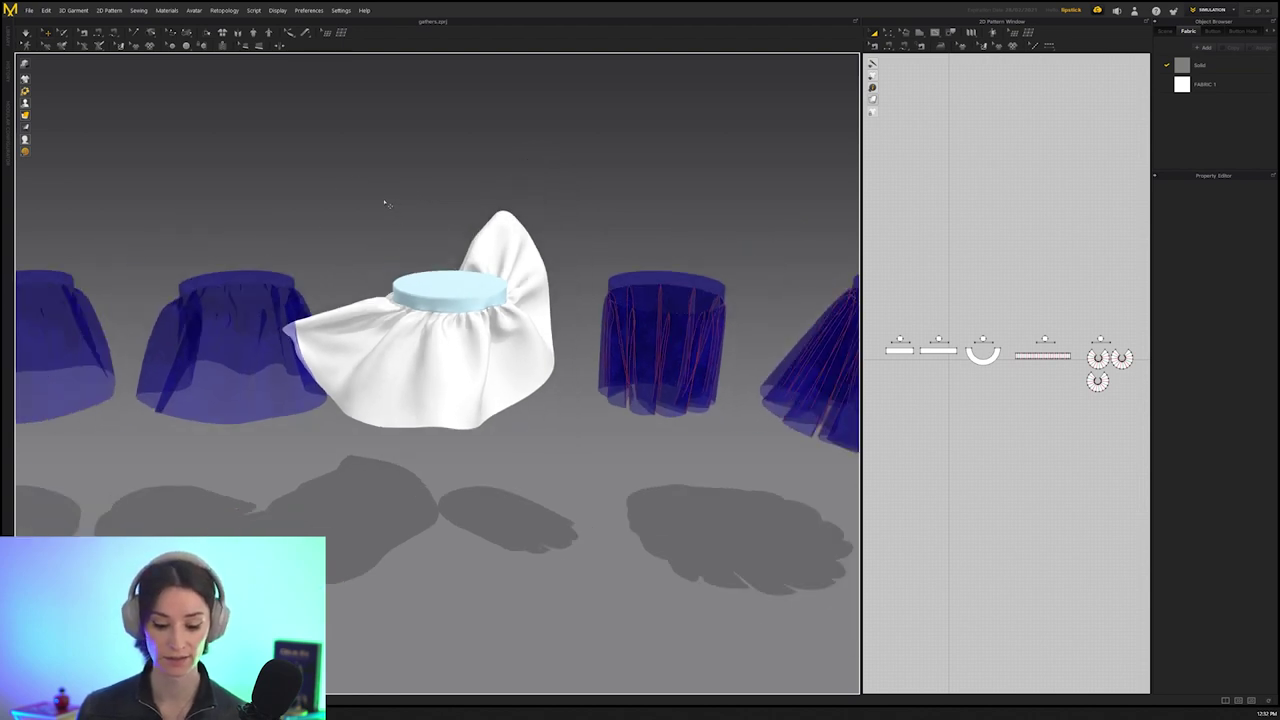
right_click_drag(389, 203, 374, 217)
scroll(420, 190, "down", 2)
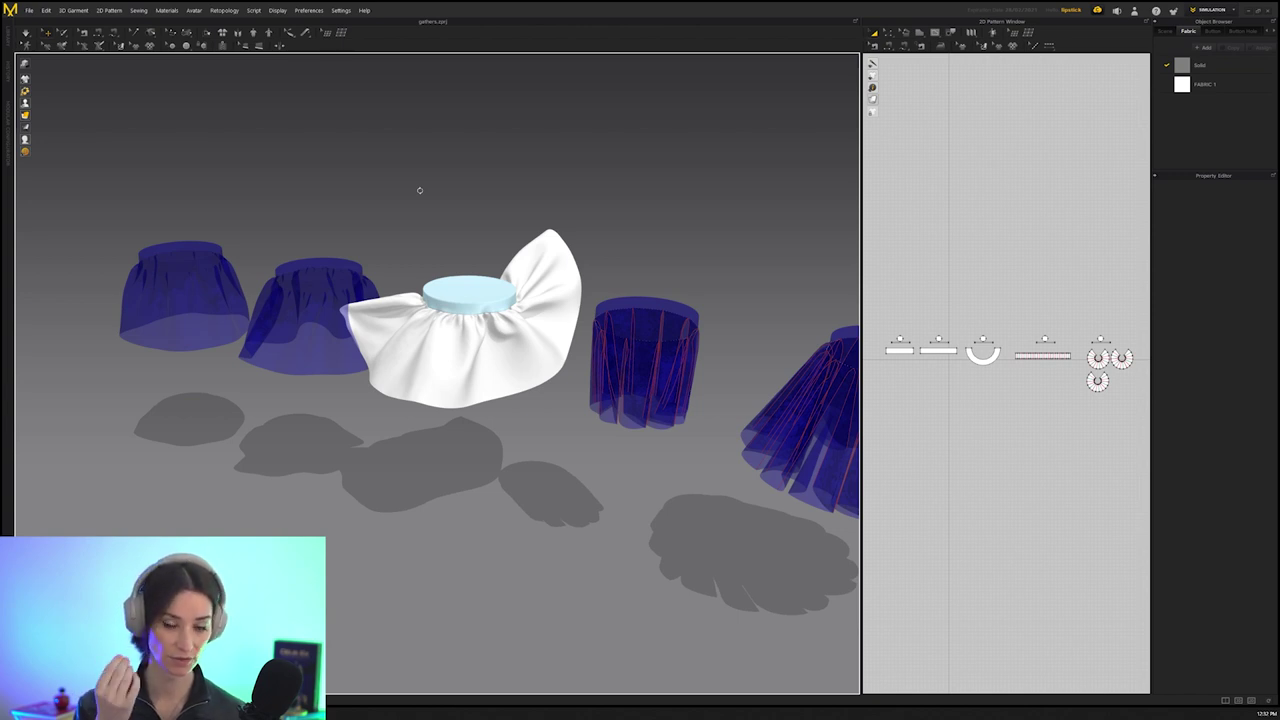
right_click_drag(463, 279, 434, 286)
scroll(434, 286, "down", 3)
left_click(454, 390)
scroll(454, 390, "up", 4)
scroll(425, 349, "down", 3)
right_click_drag(433, 348, 418, 350)
key("space")
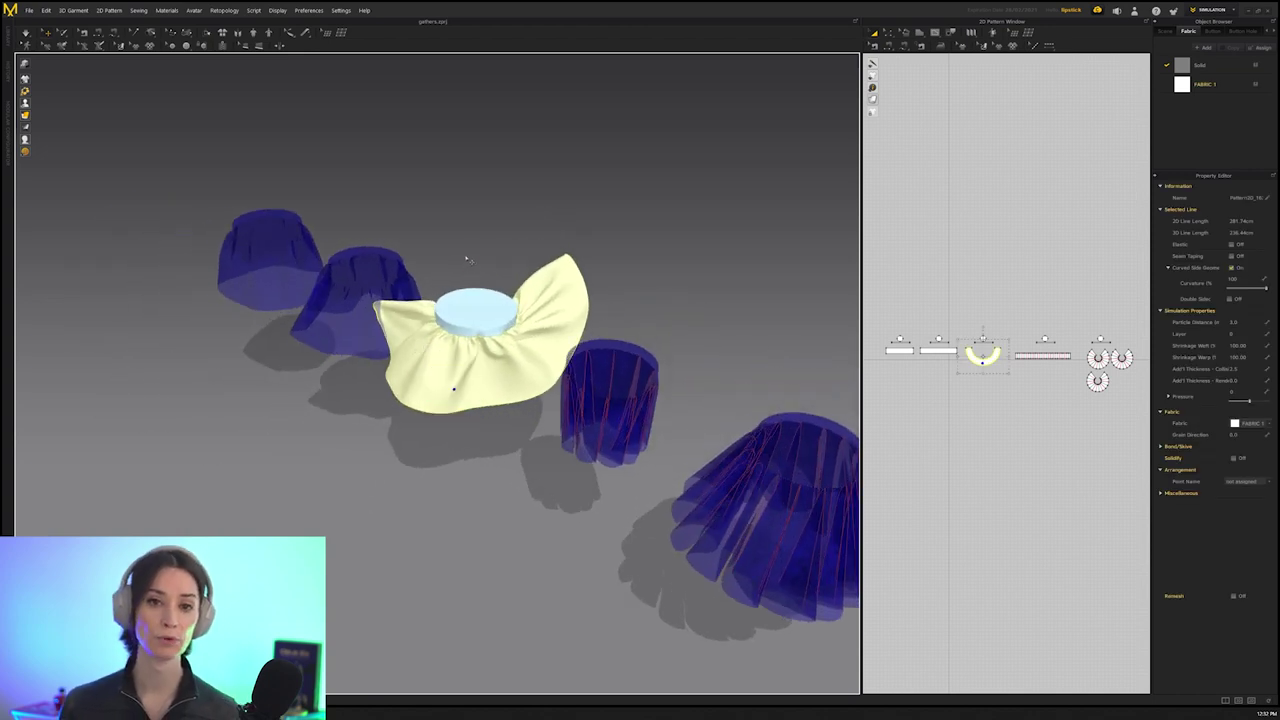
left_click(549, 207)
right_click_drag(517, 322, 452, 319)
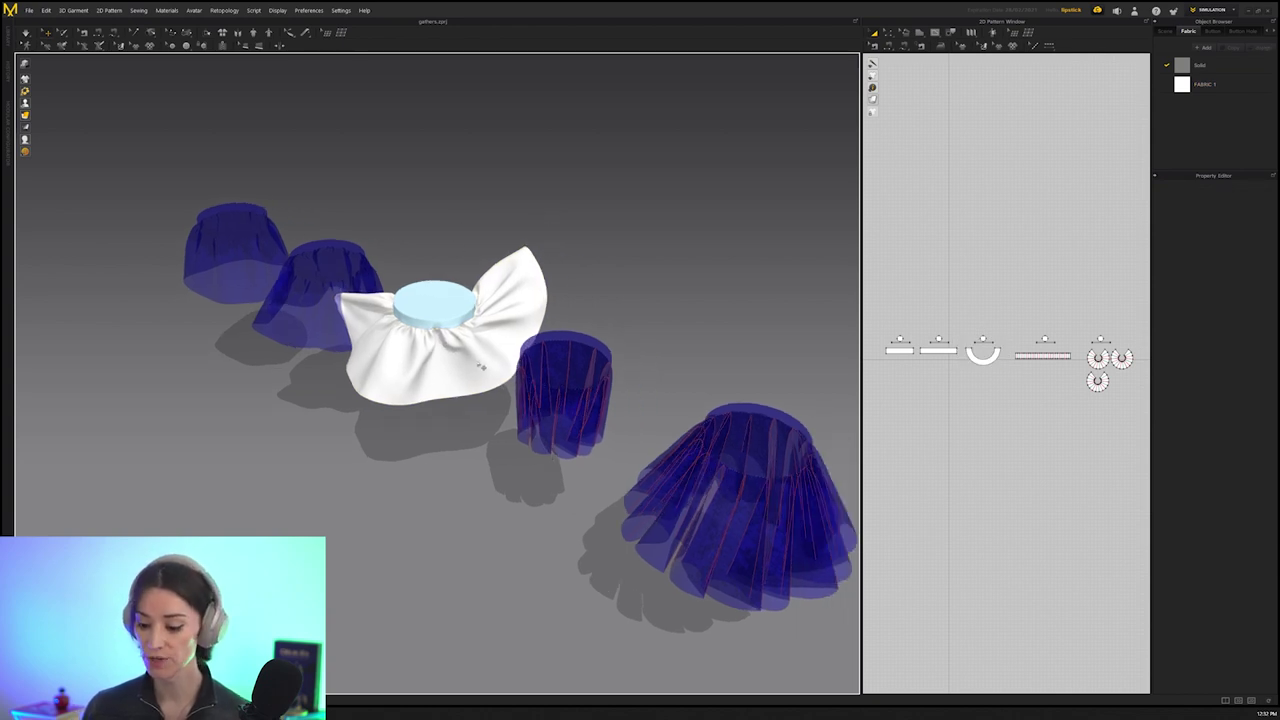
left_click(481, 367)
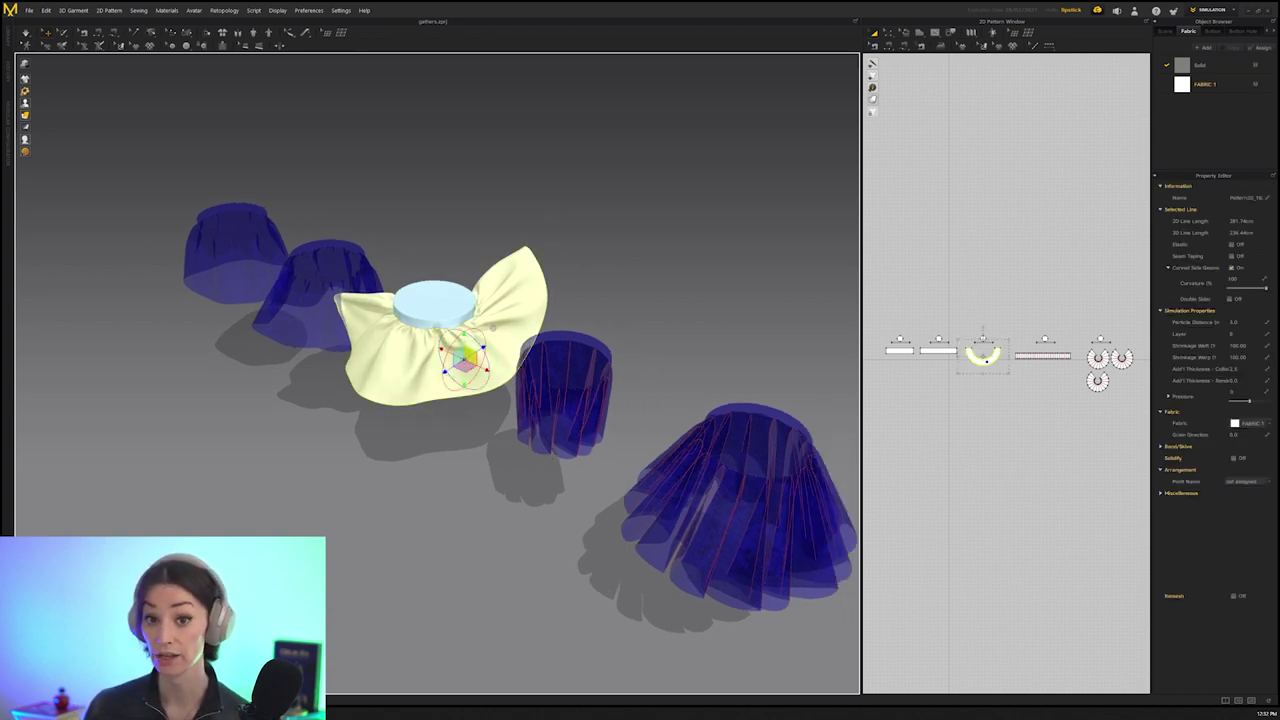
left_click(457, 238)
Reactivate the four deactivated skirts and unfreeze the third skirt's waistband, leaving nothing selected
right_click_drag(387, 343, 408, 366)
left_click(456, 378)
left_click(377, 217)
scroll(276, 317, "down", 3)
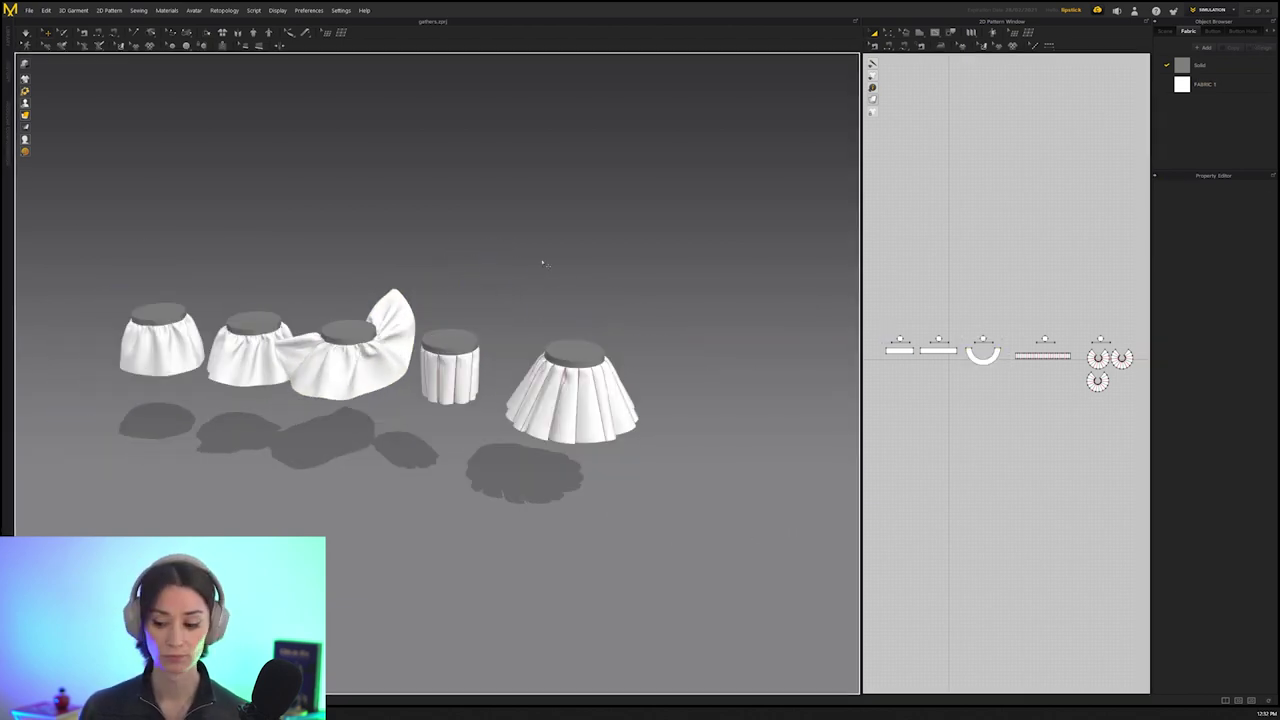
Delete the panels and waistbands of all skirts except the third gathered skirt
left_click_drag(889, 311, 1010, 374)
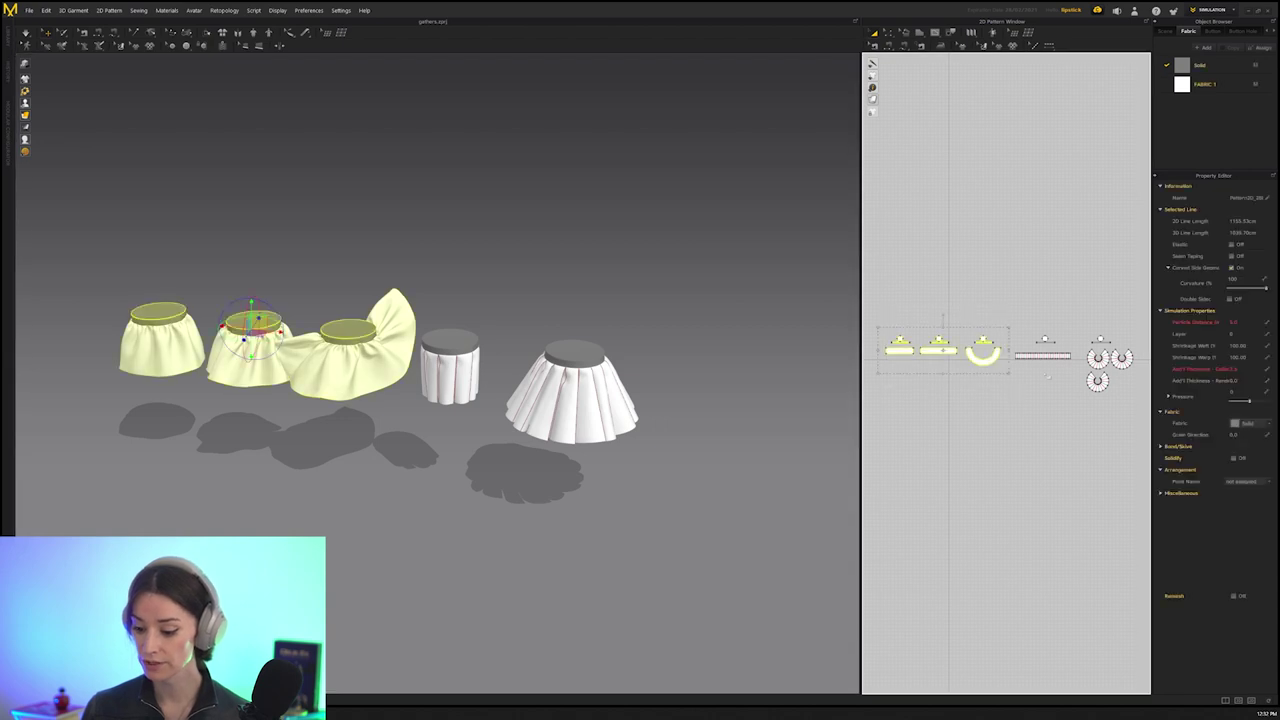
left_click(1087, 331)
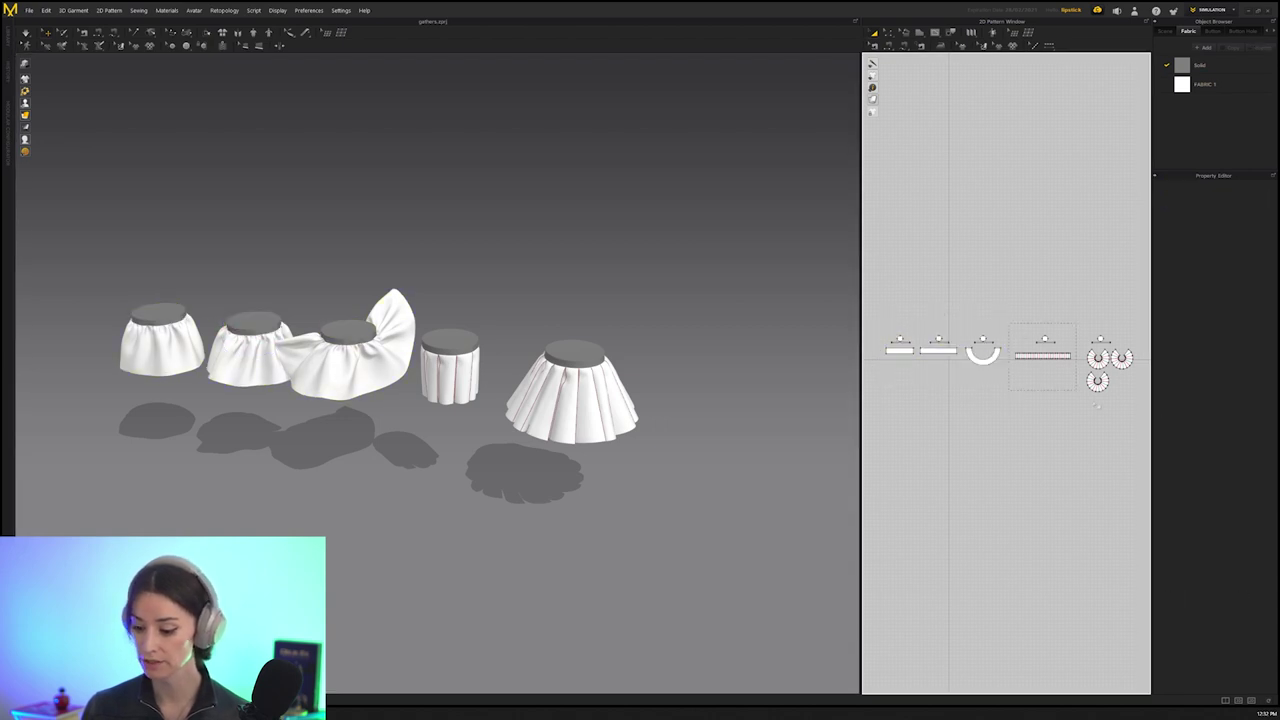
left_click_drag(1141, 407, 1141, 400)
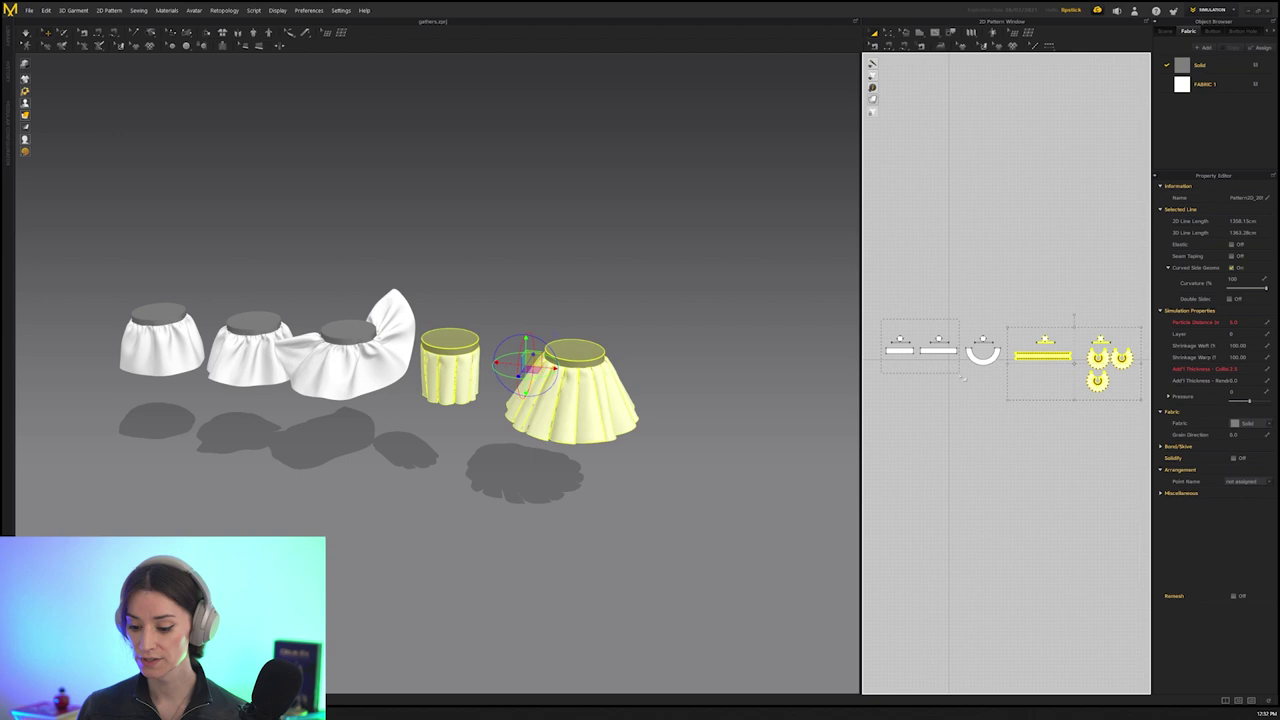
left_click_drag(960, 376, 965, 377, "shift")
key("Delete")
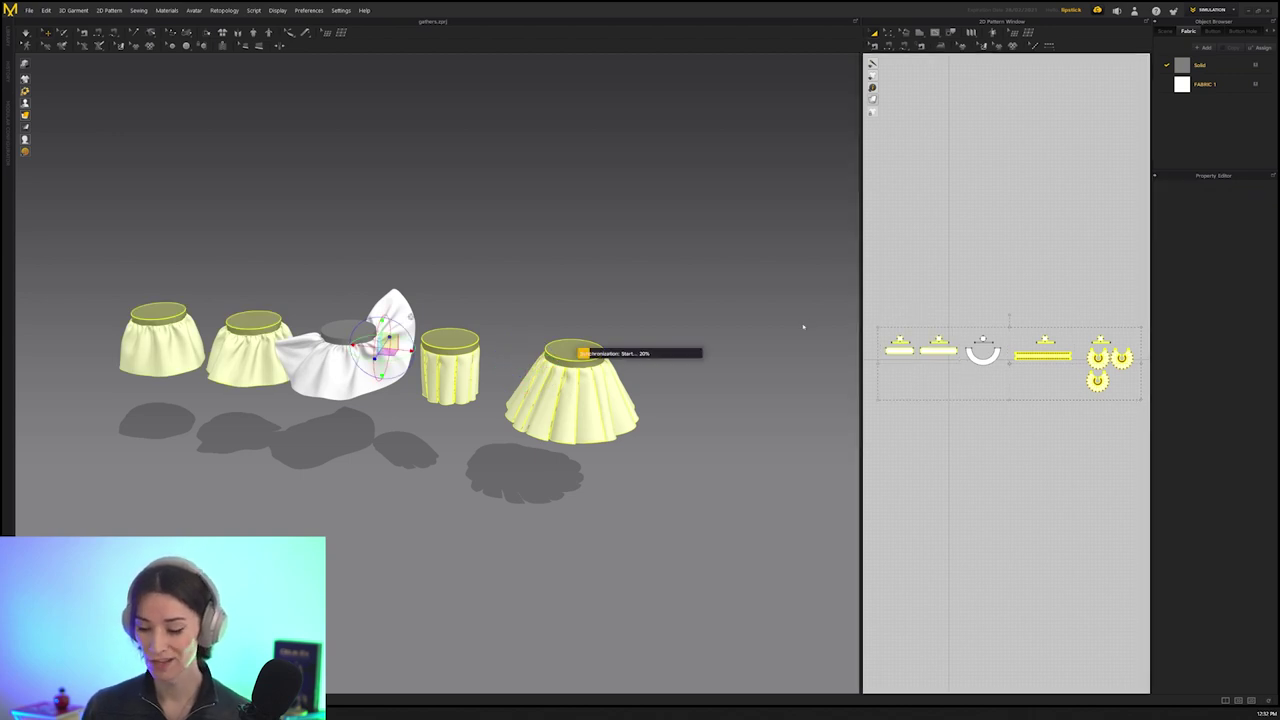
key("Delete")
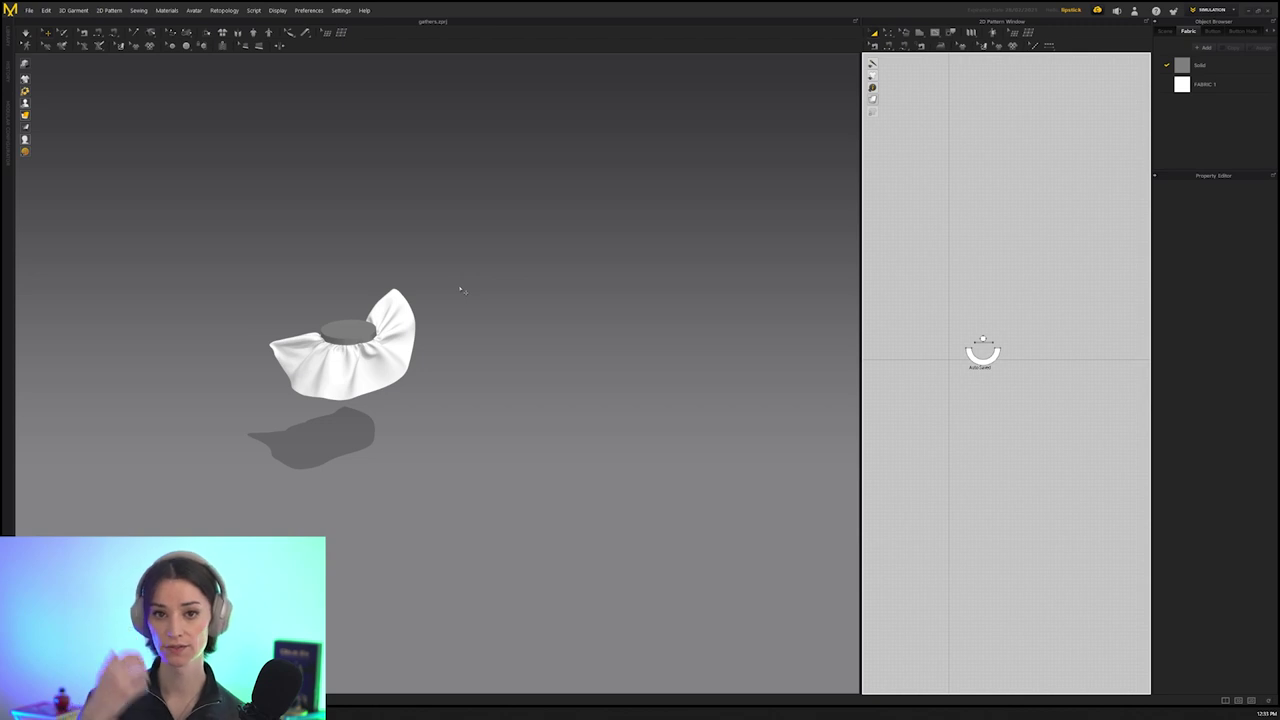
Examine the remaining gathered skirt up close, selecting and deselecting the circular panel that caps its waistband
middle_click_drag(417, 324, 479, 331)
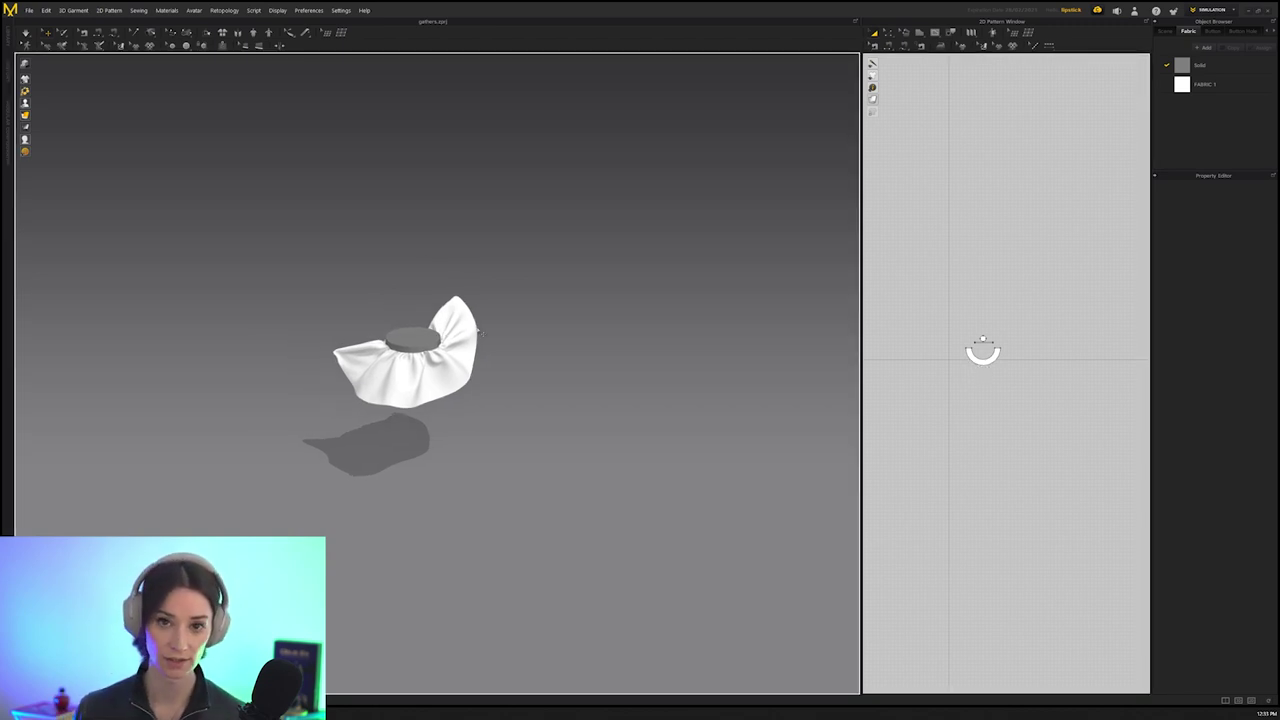
left_click(403, 365)
scroll(403, 365, "up", 8)
left_click(321, 256)
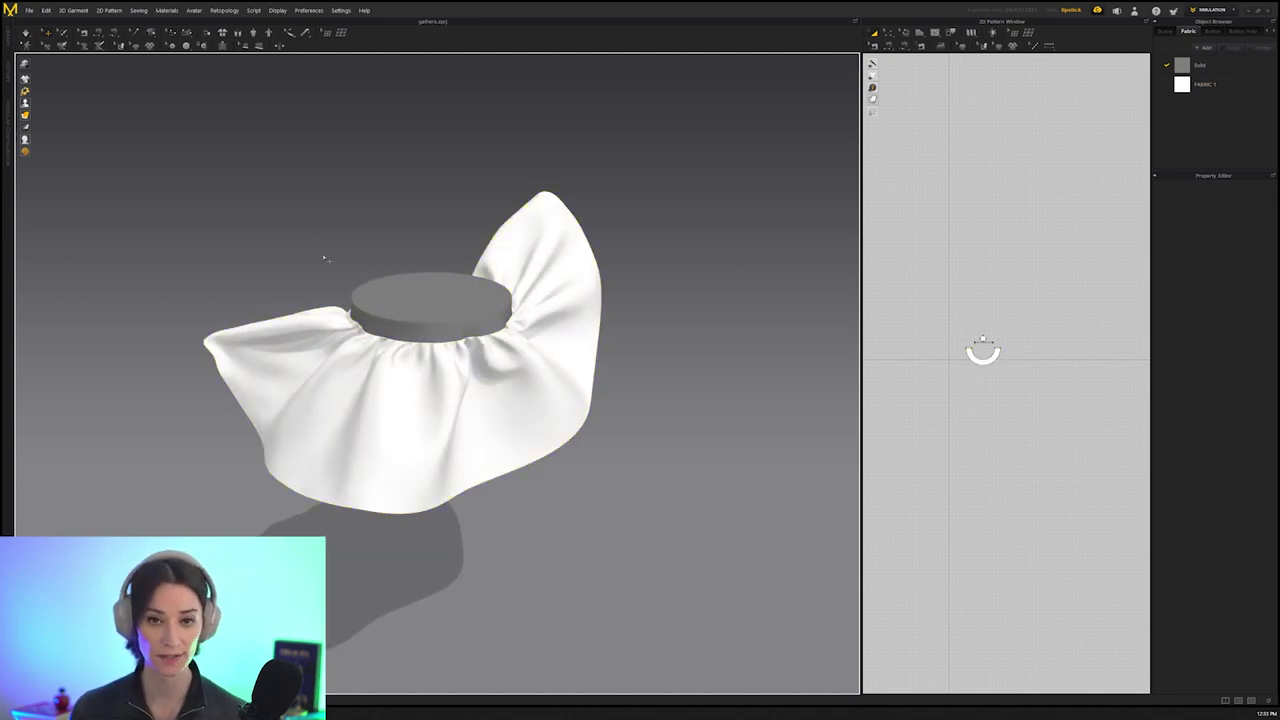
left_click(408, 292)
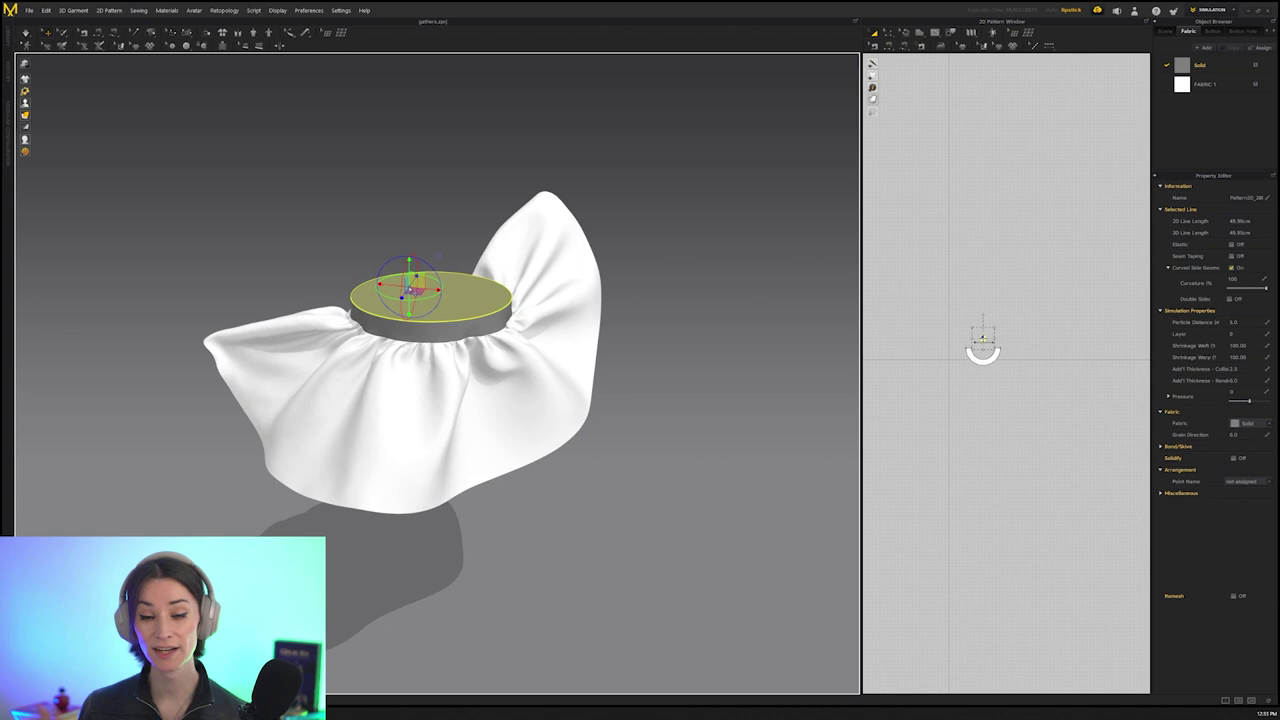
left_click(371, 237)
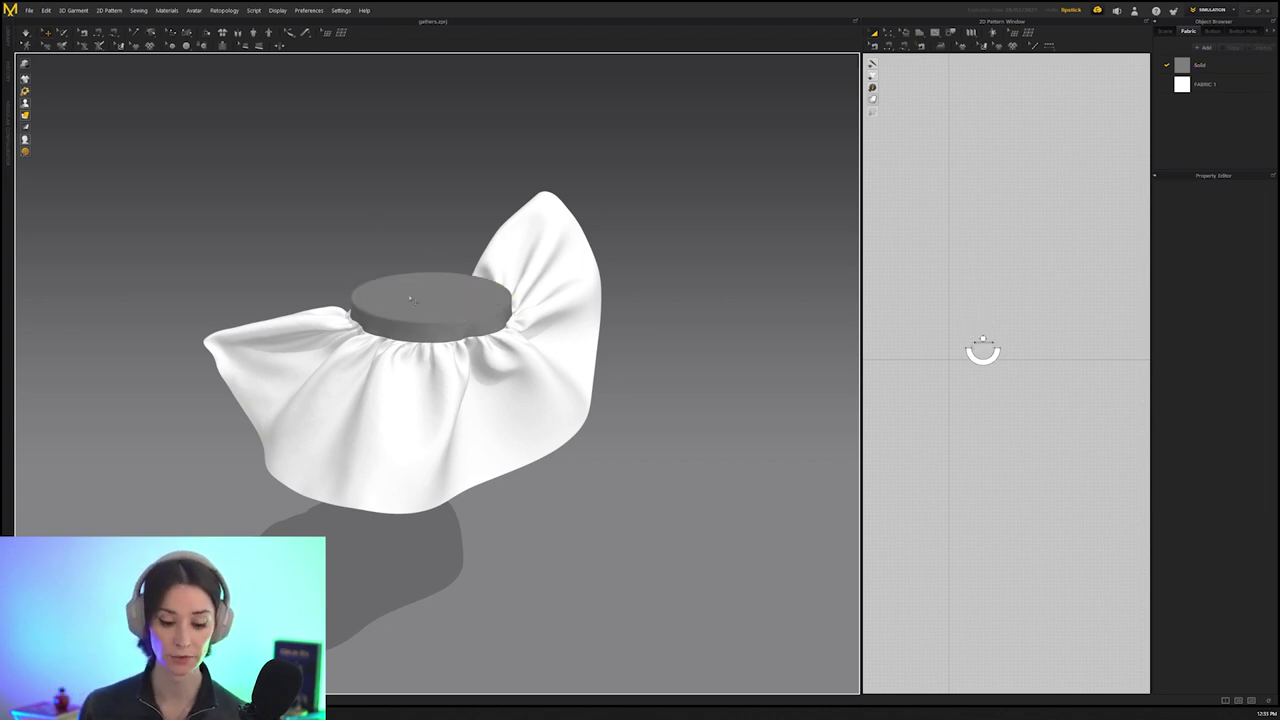
left_click(406, 297)
middle_click_drag(361, 238, 358, 268)
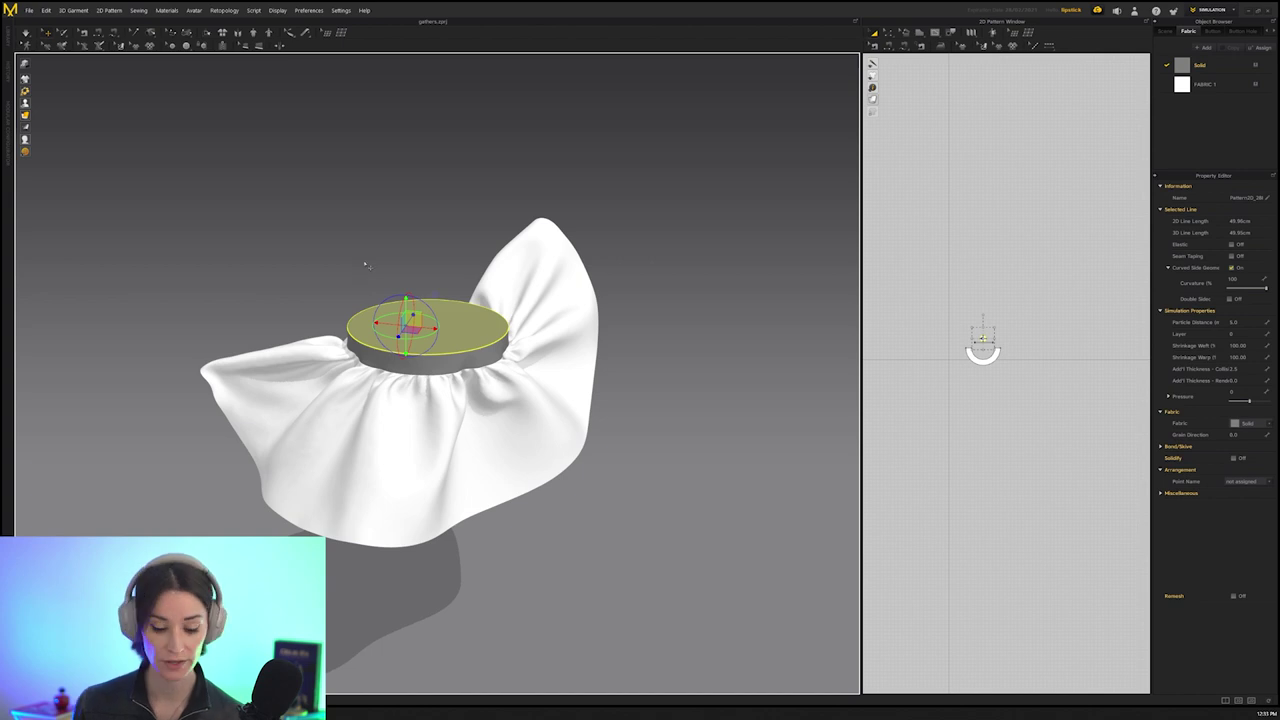
left_click(426, 181)
left_click(429, 333)
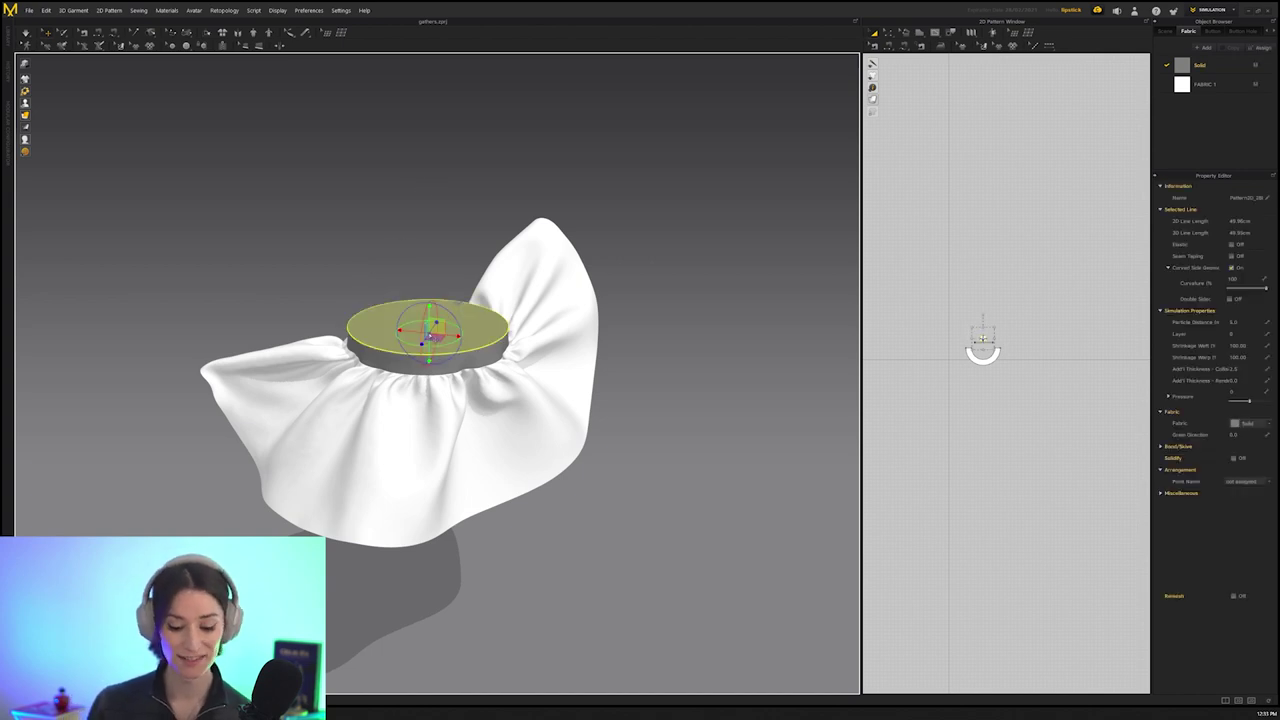
left_click(440, 234)
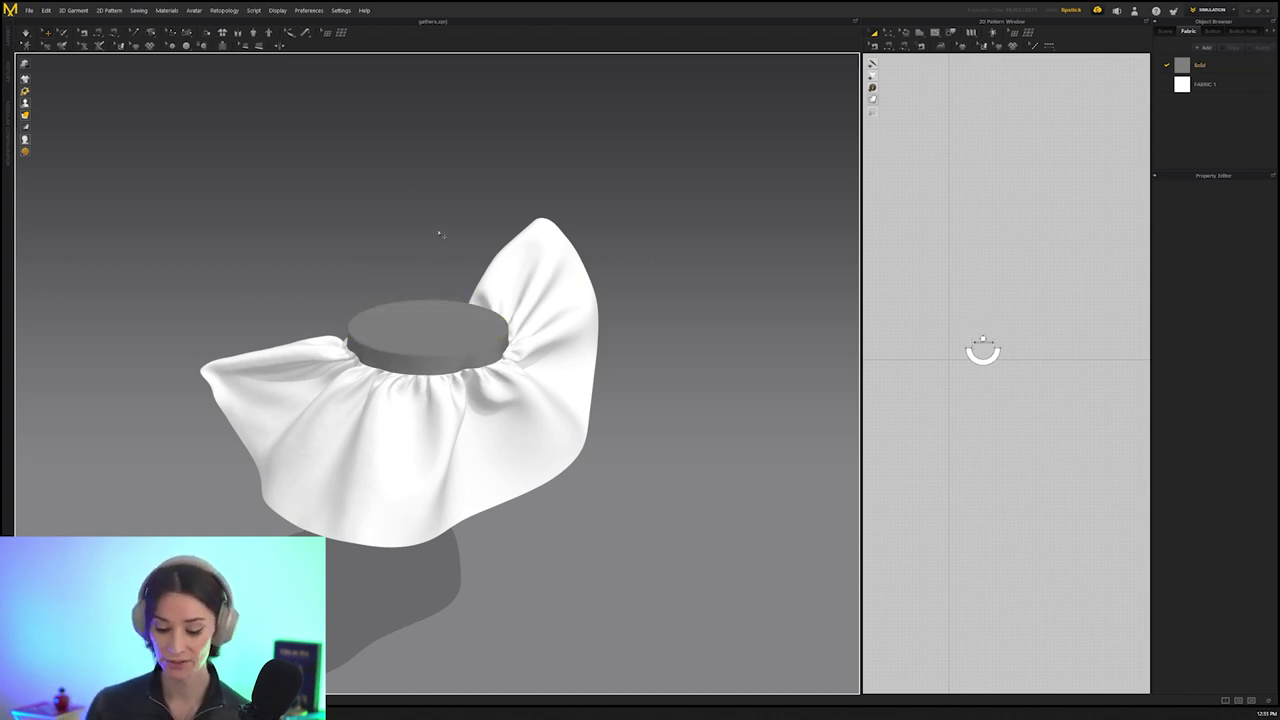
left_click(438, 321)
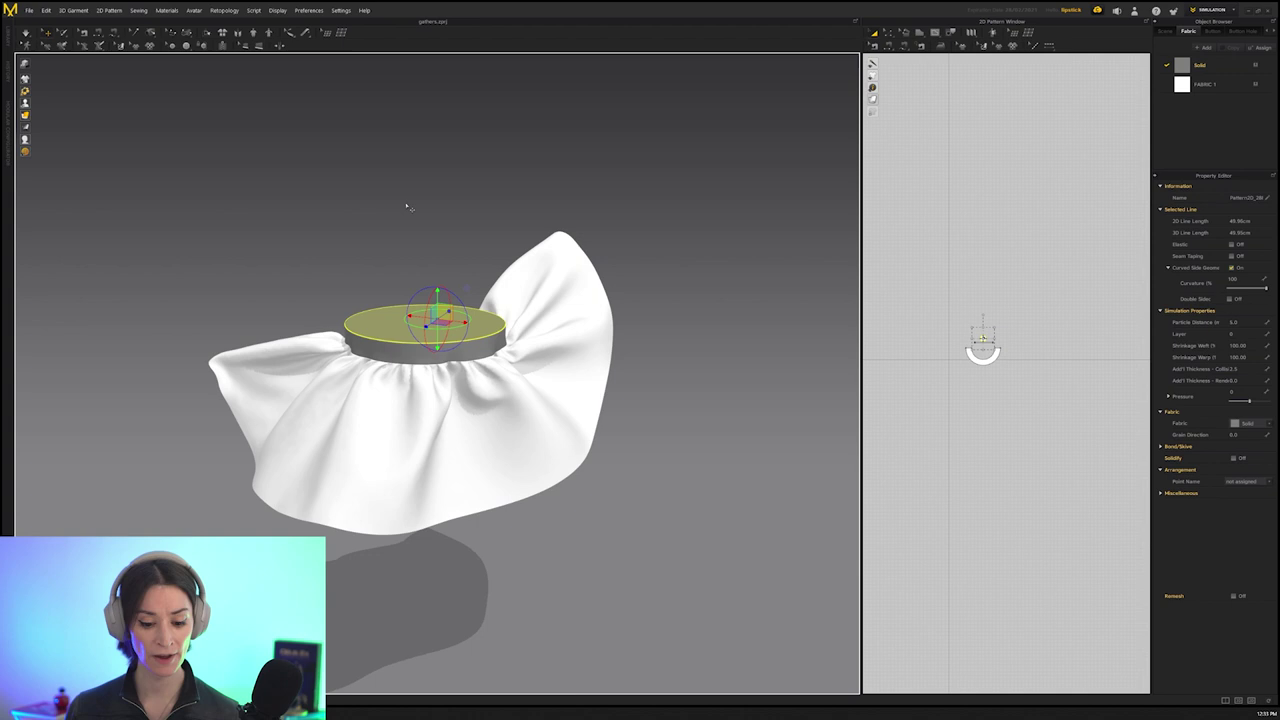
Clear the selection and change the simulation mode to Fast (GPU)
left_click(220, 137)
left_click(26, 33)
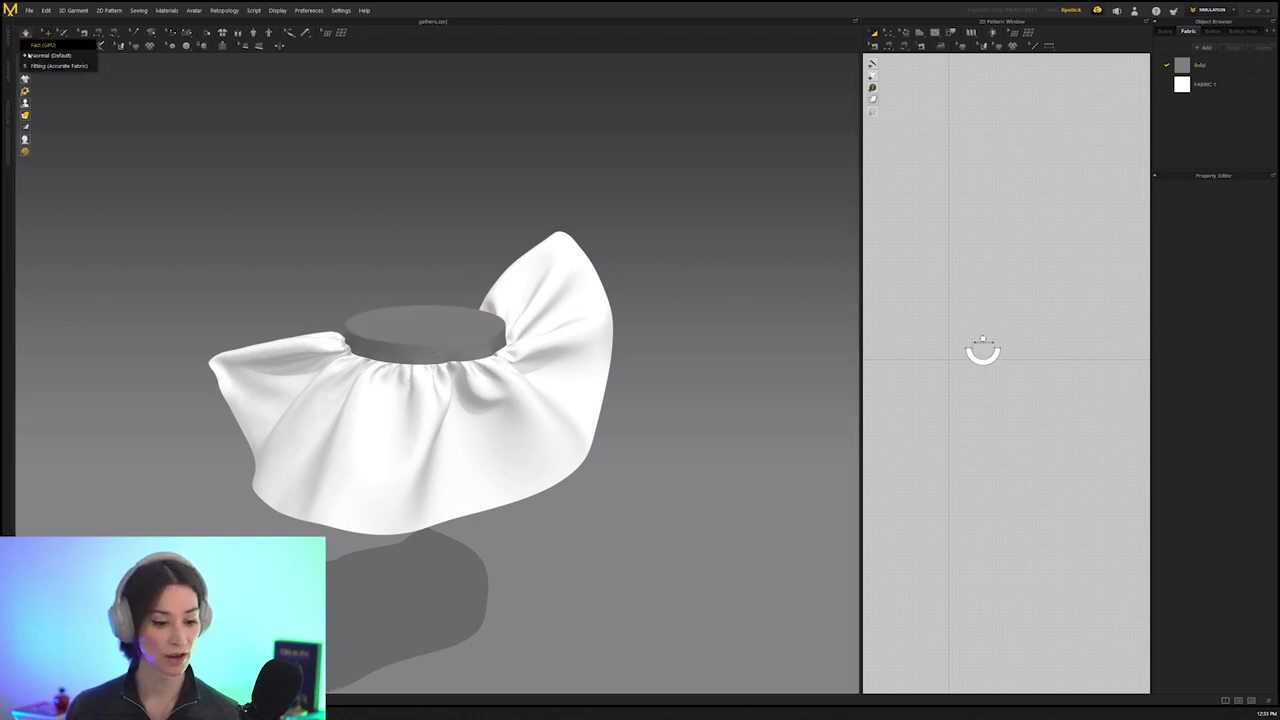
left_click(55, 50)
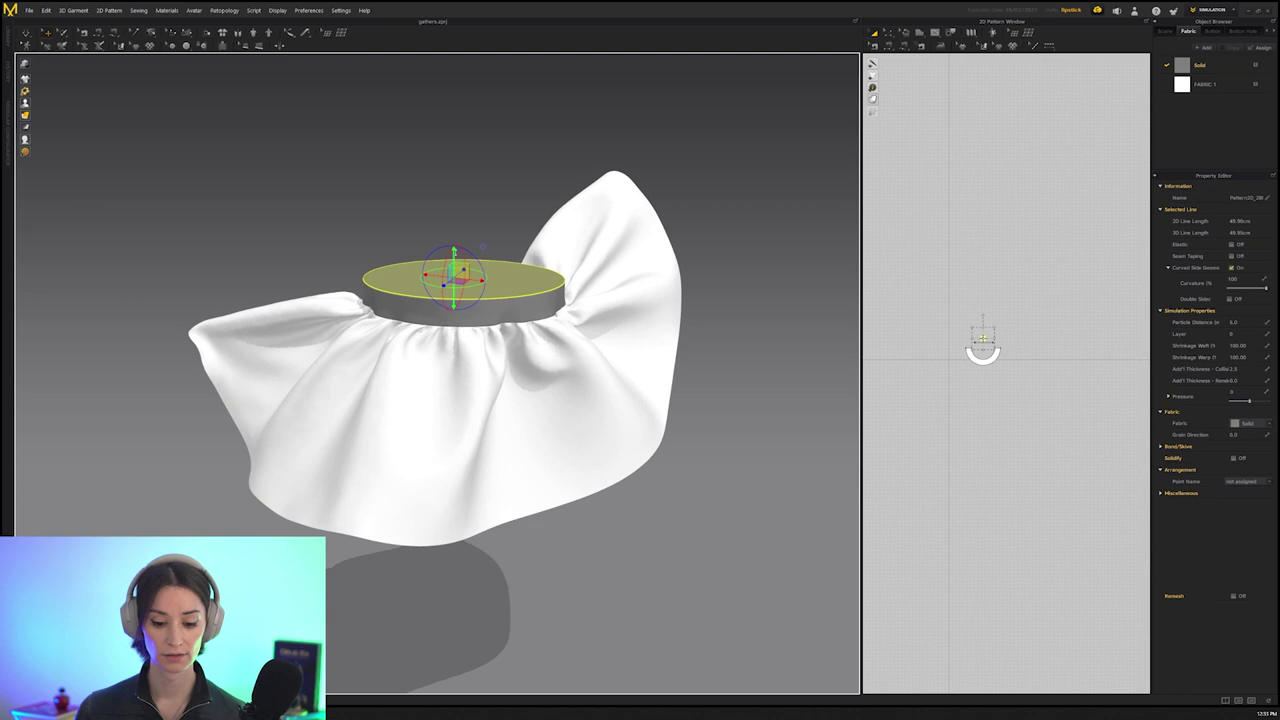
Try raising the circular cap panel above the waistband and run the simulation
left_click_drag(454, 252, 453, 208)
right_click_drag(279, 300, 280, 284)
key("space")
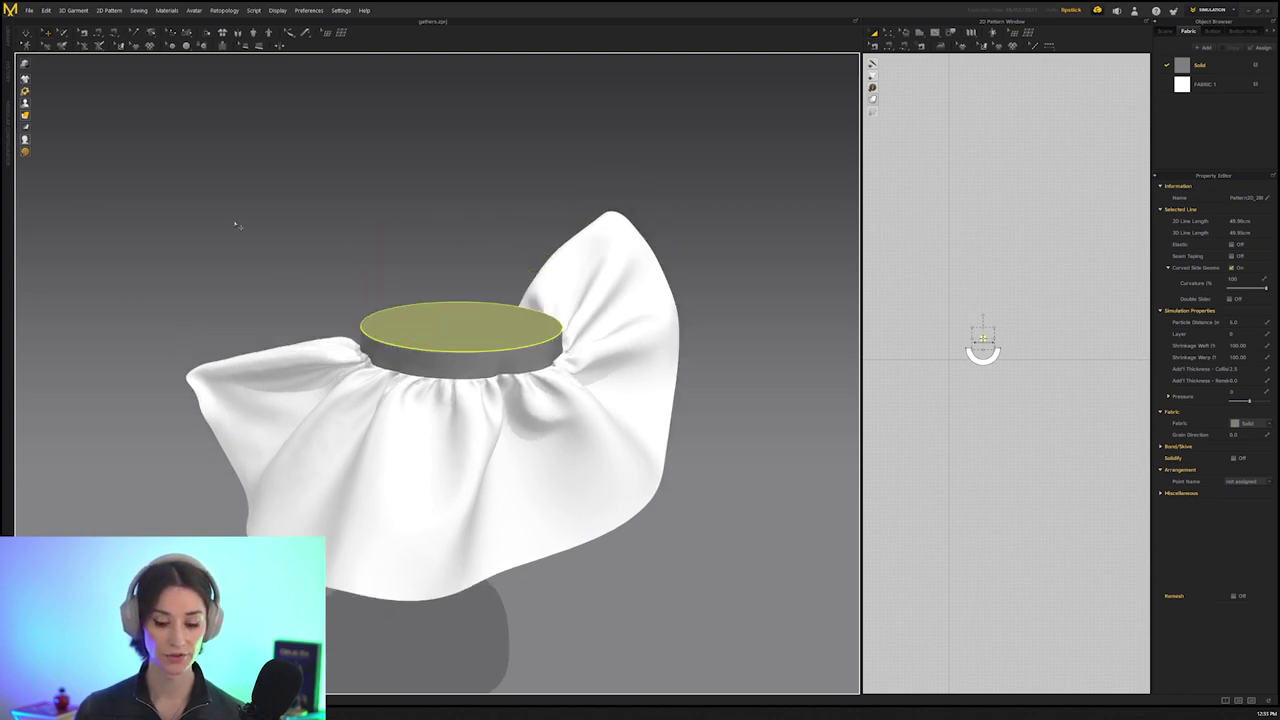
Review the freeze and deactivate options available for the circular cap panel without applying any
left_click(237, 223)
left_click(473, 322)
right_click(407, 336)
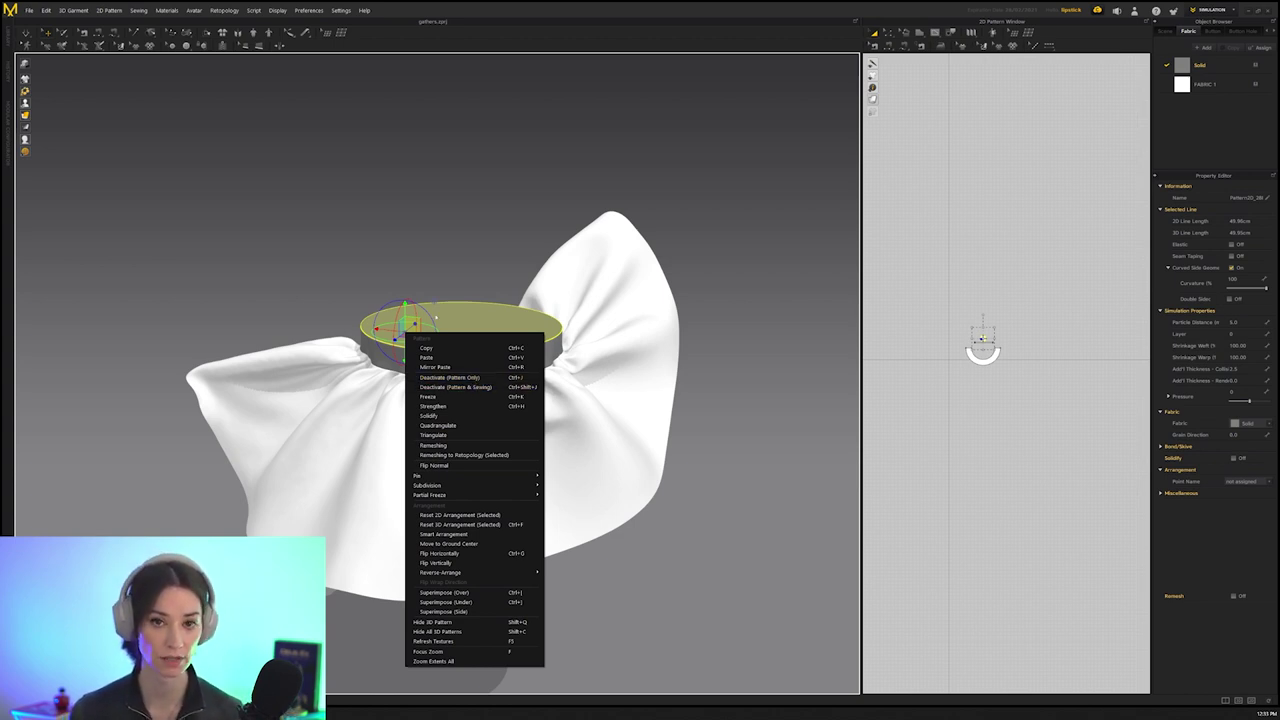
left_click(434, 290)
left_click(442, 337)
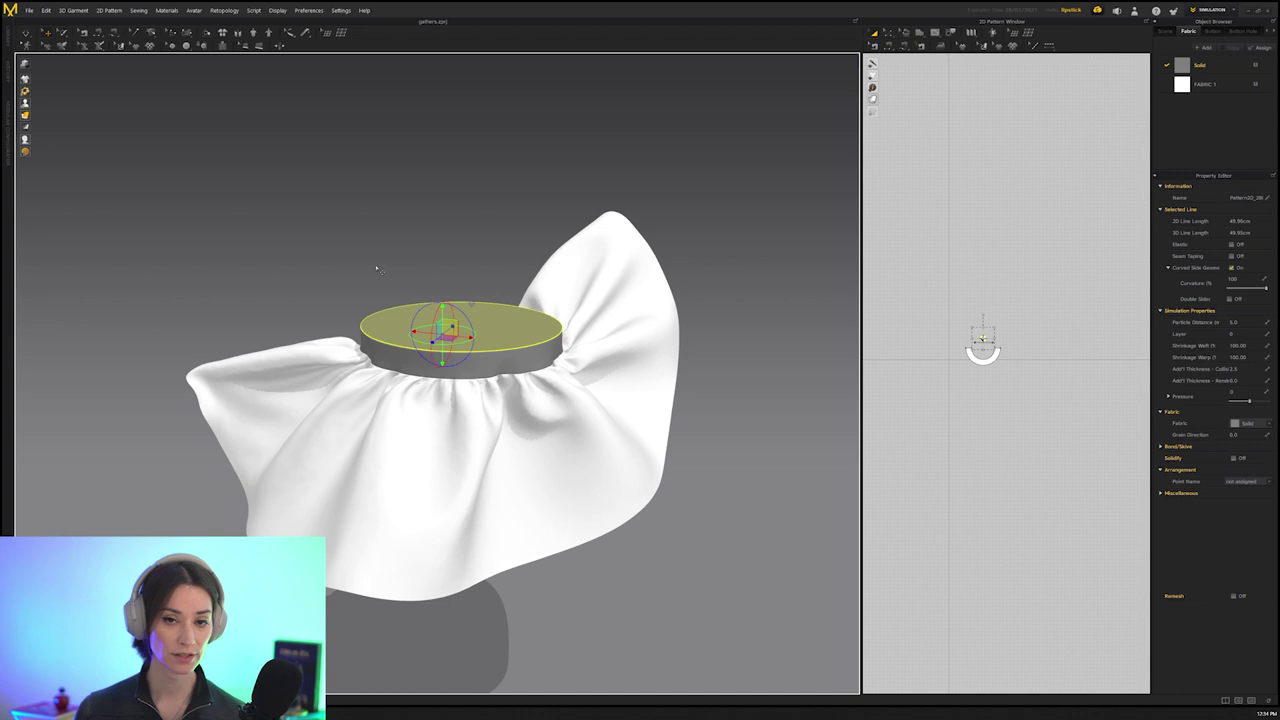
left_click(350, 274)
Move the circular cap panel up off the waistband to expose their seam lines, then clear the selection
left_click(447, 335)
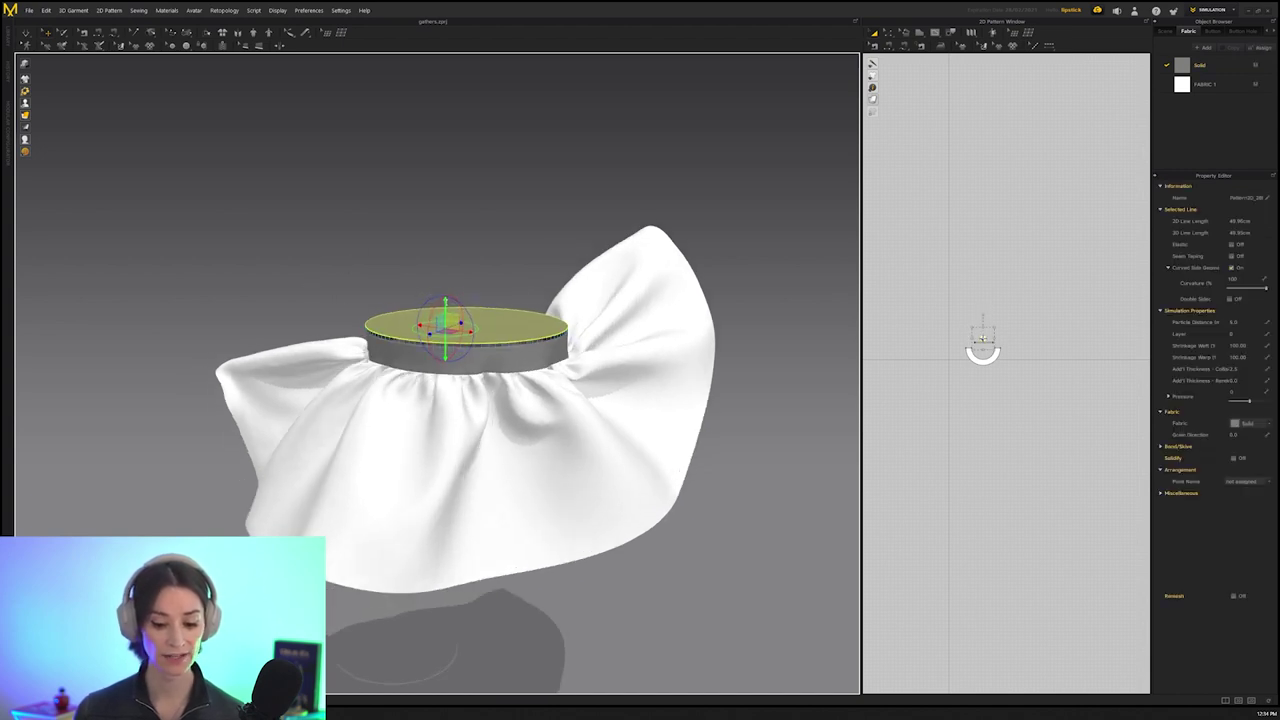
left_click_drag(445, 322, 320, 254)
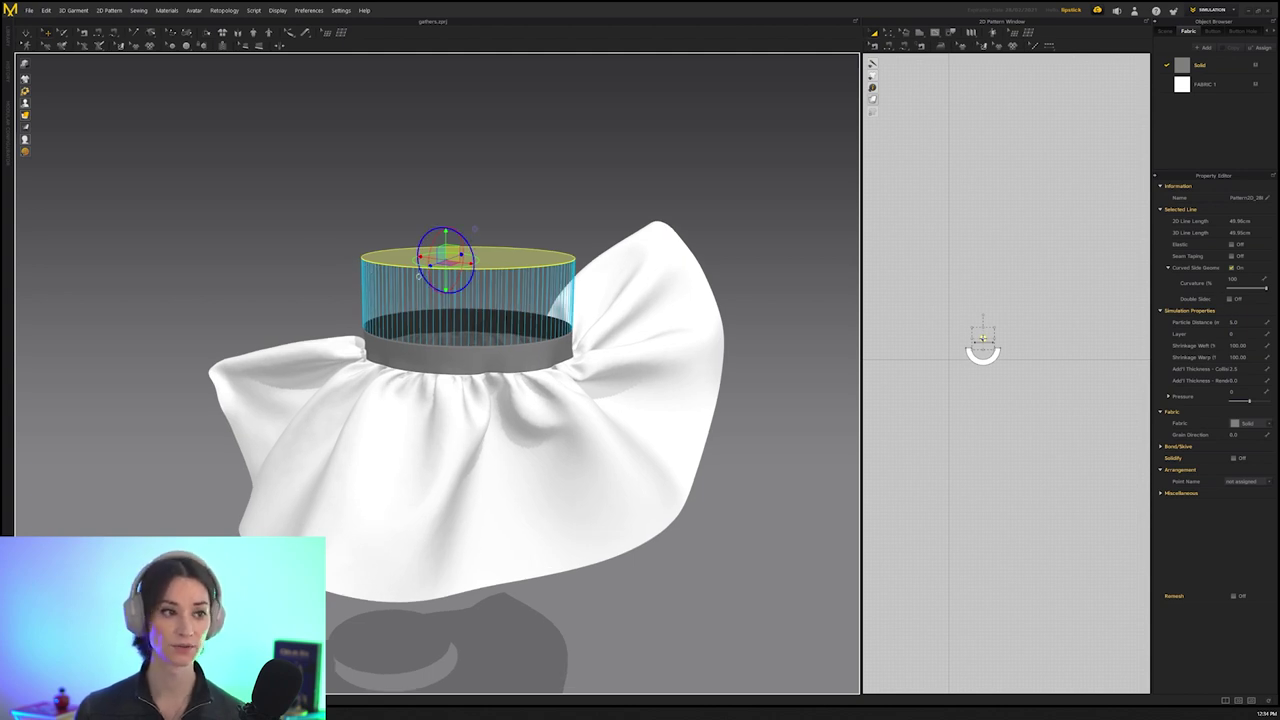
left_click(406, 220)
left_click(500, 265)
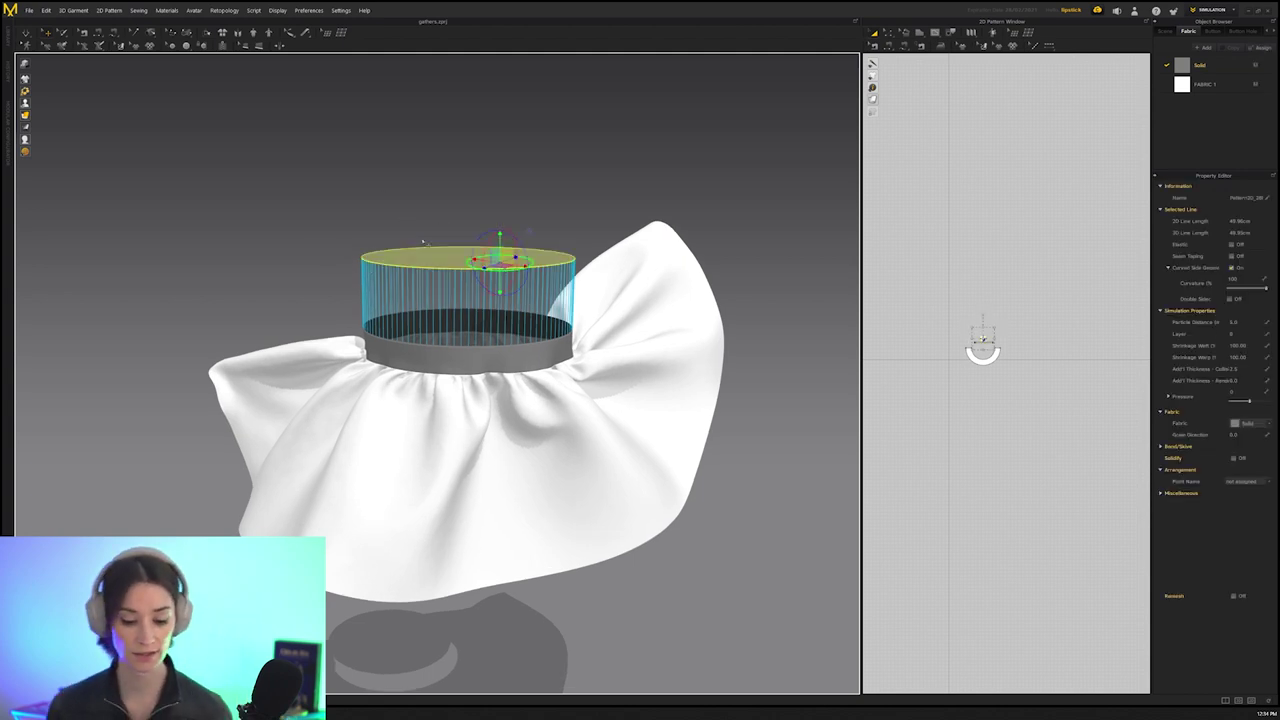
left_click(408, 356)
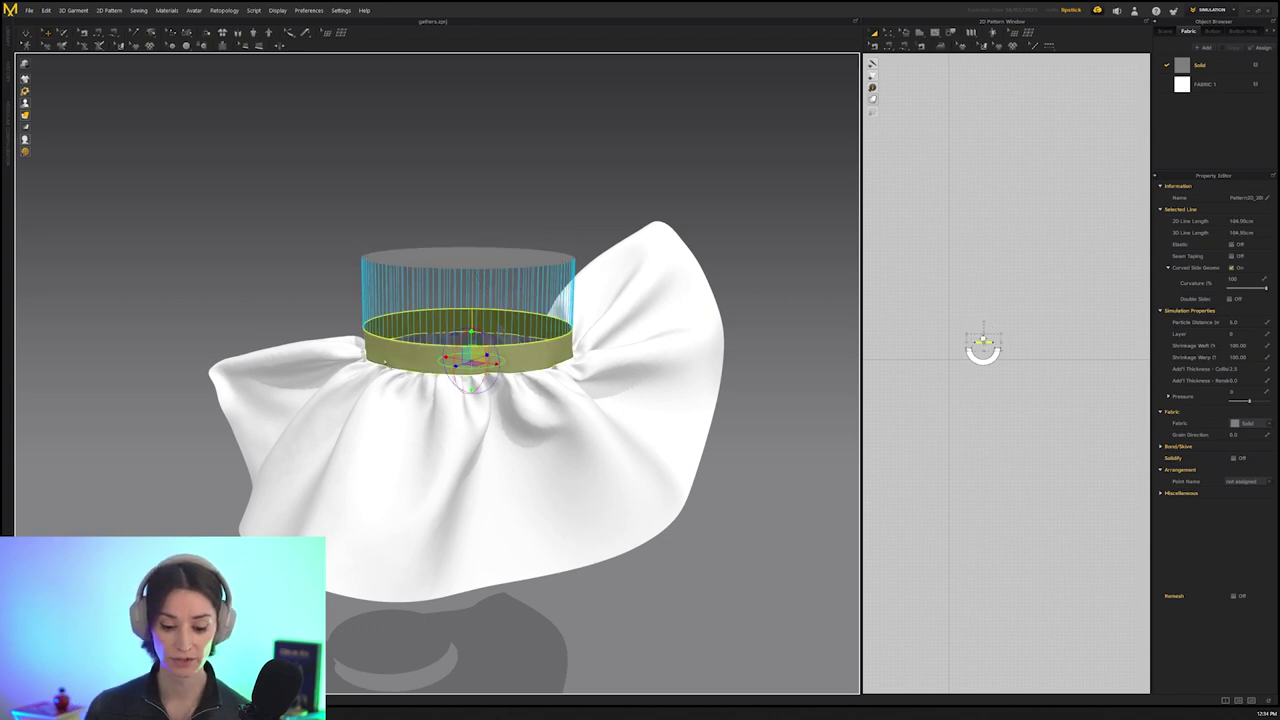
right_click_drag(291, 271, 205, 206)
left_click(203, 206)
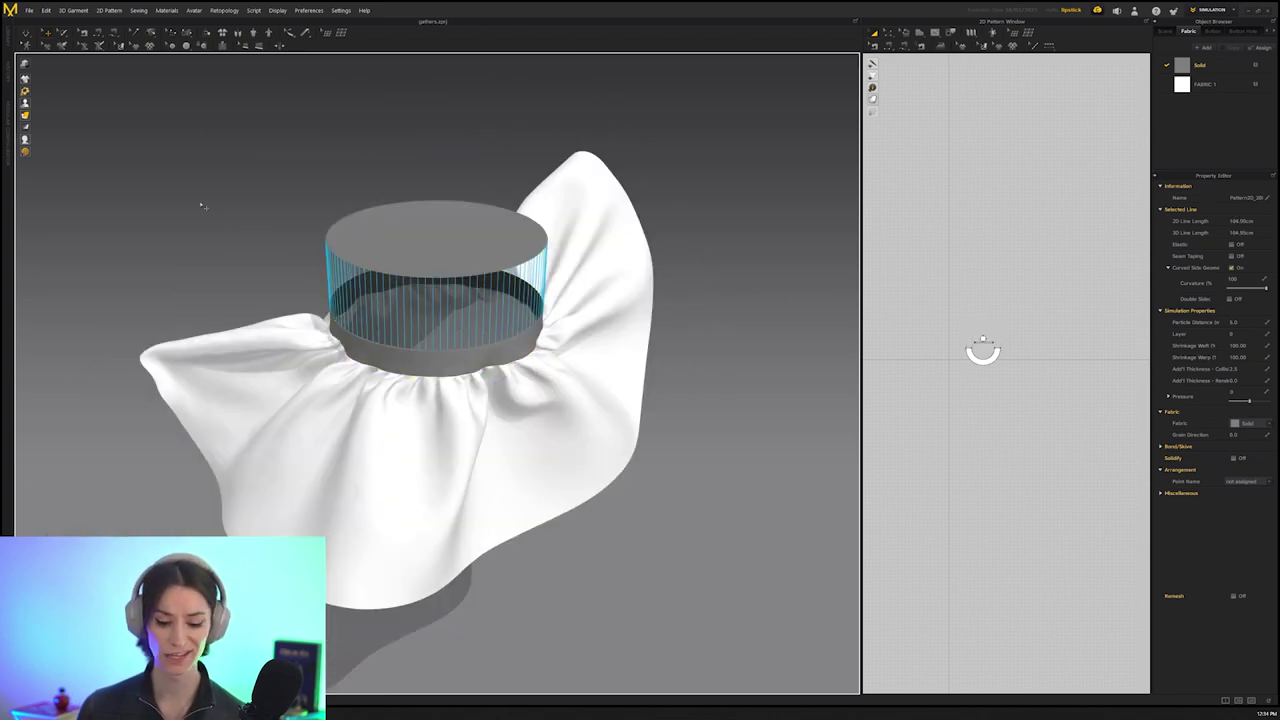
Deactivate only the raised cap panel's pattern, keeping its sewing active, and inspect the seam lines to the waistband
left_click(414, 252)
key("ctrl+j")
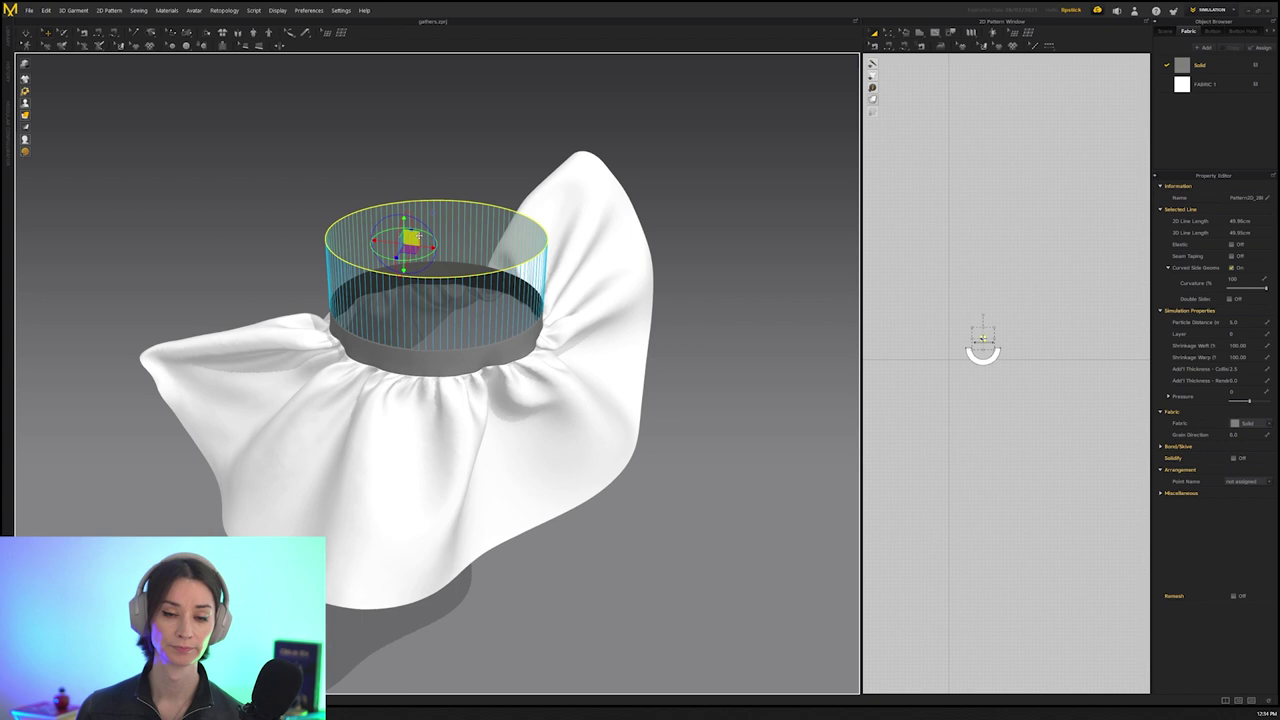
left_click(432, 160)
left_click(450, 252)
right_click_drag(452, 248, 308, 276)
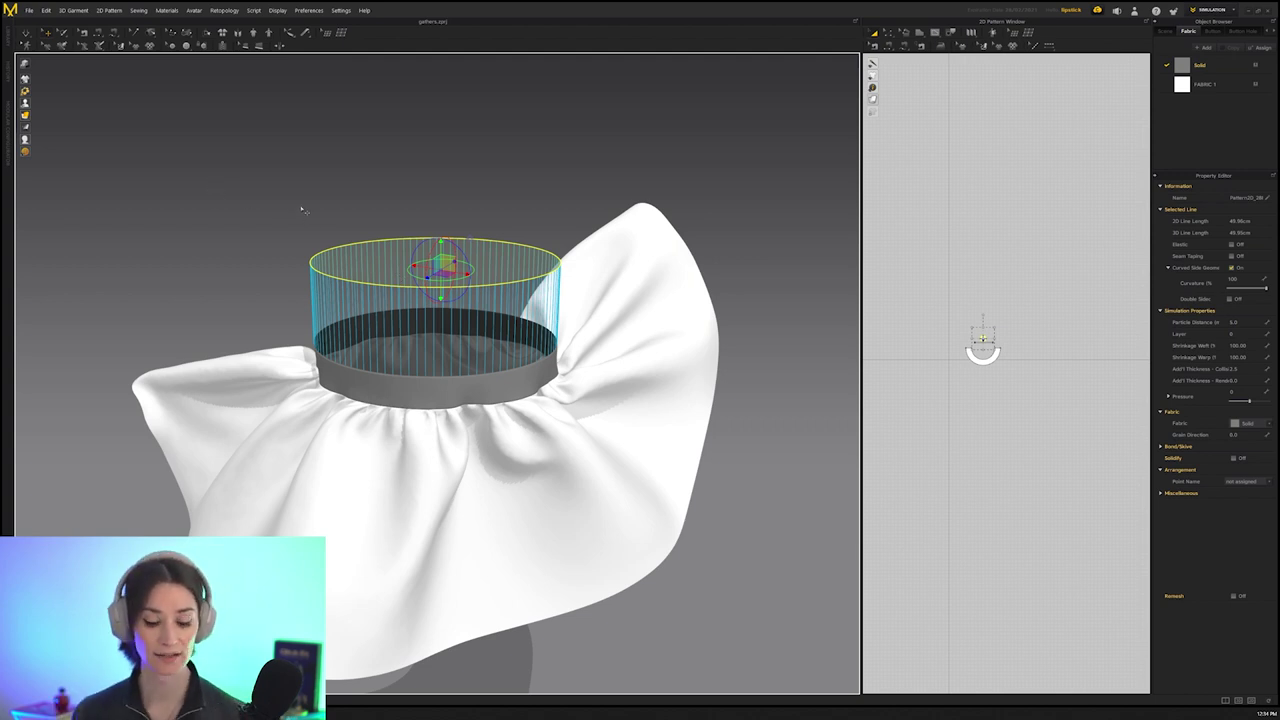
Deactivate both the pattern and the sewing of the raised circular cap panel, leaving nothing selected
left_click(350, 250)
right_click(449, 258)
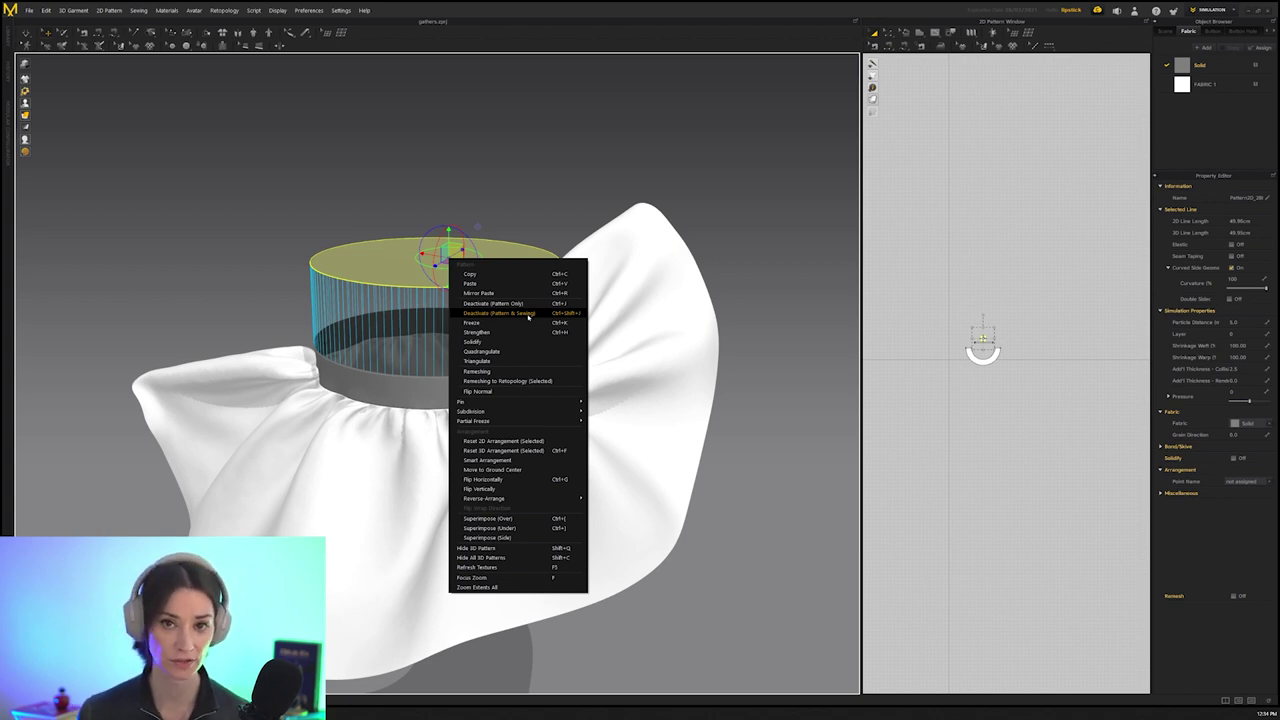
left_click(498, 313)
left_click(306, 206)
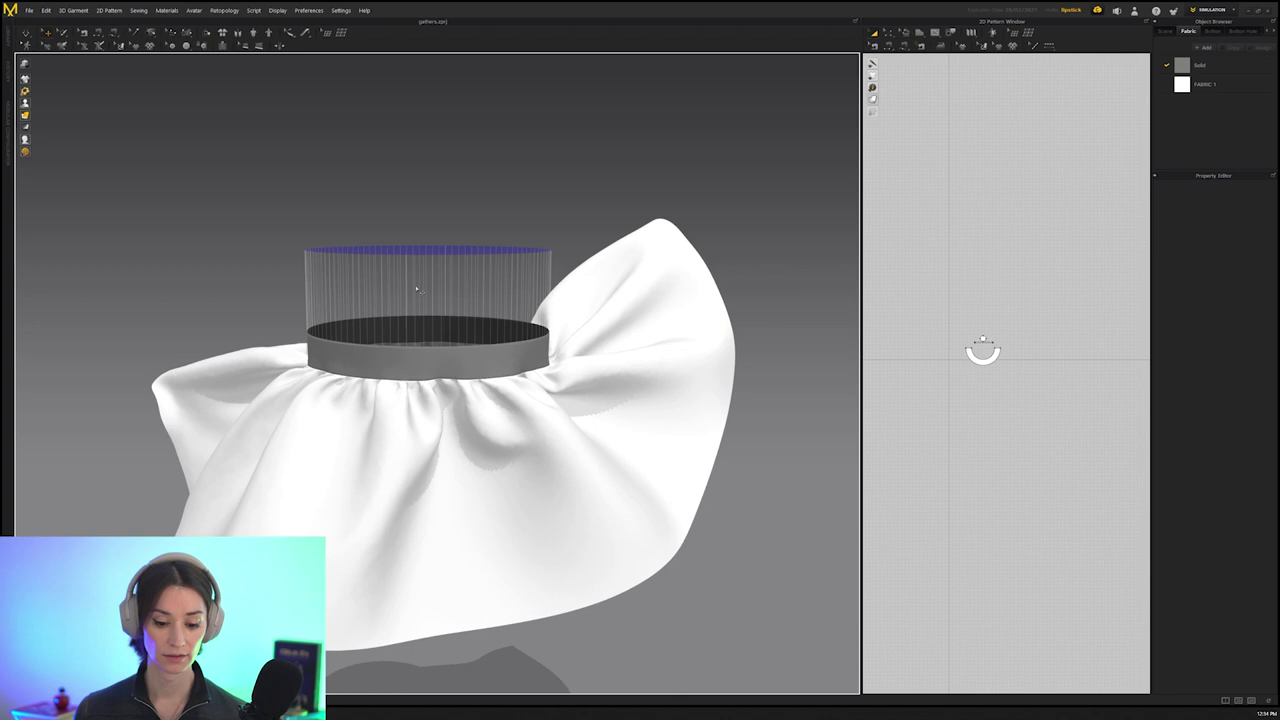
Examine the deactivated cap panel and its seam lines to the waistband from several angles
mouse_move(418, 304)
right_mouse_down()
mouse_move(406, 283)
mouse_move(412, 325)
right_mouse_up()
left_click(423, 237)
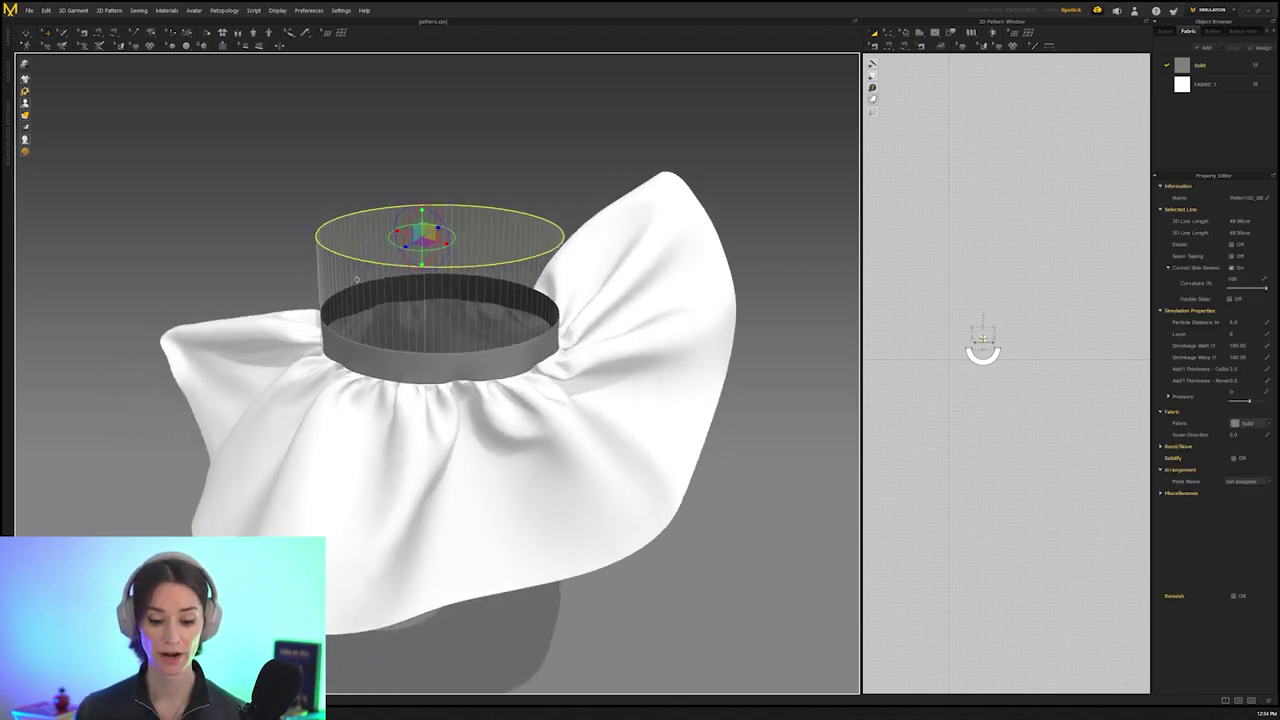
right_click_drag(423, 237, 420, 258)
left_click(348, 248)
left_click(373, 239)
right_click_drag(328, 294, 328, 271)
left_click(338, 267)
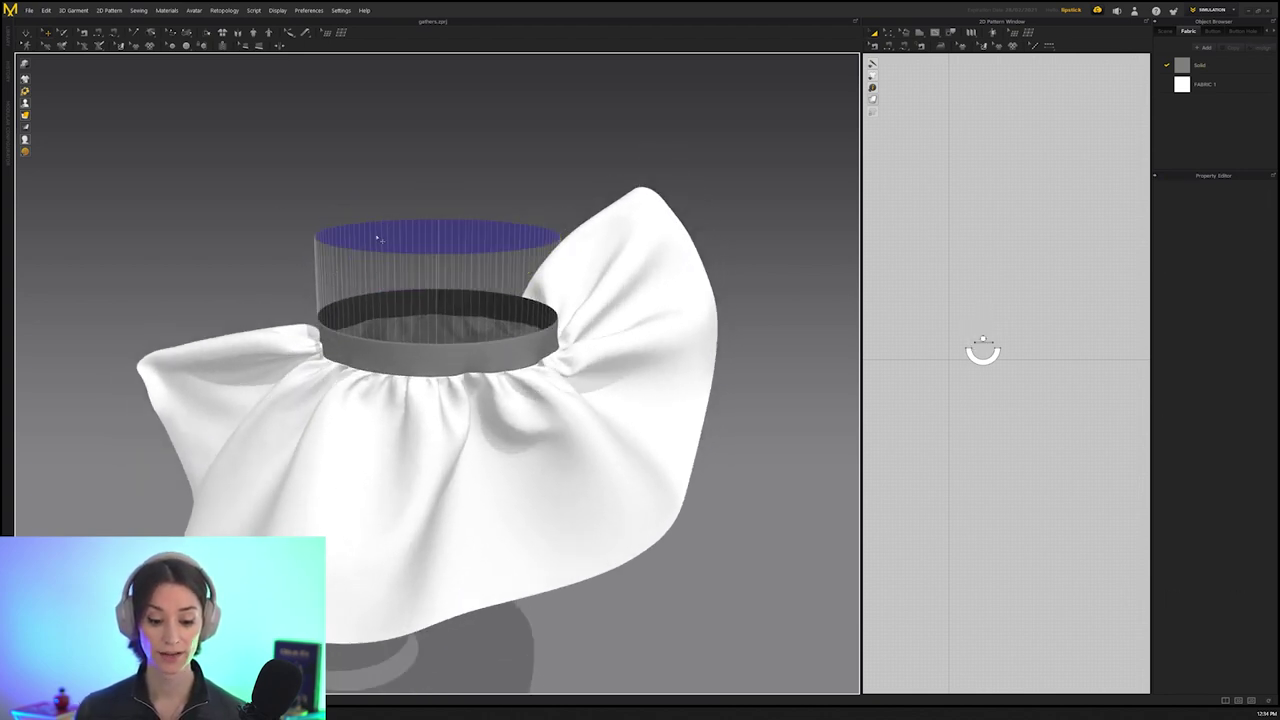
left_click(381, 238)
left_click(362, 229)
Lower the deactivated cap panel close to the waistband, simulate the skirt with the sewing deactivated, and stop simulating
left_click(447, 236)
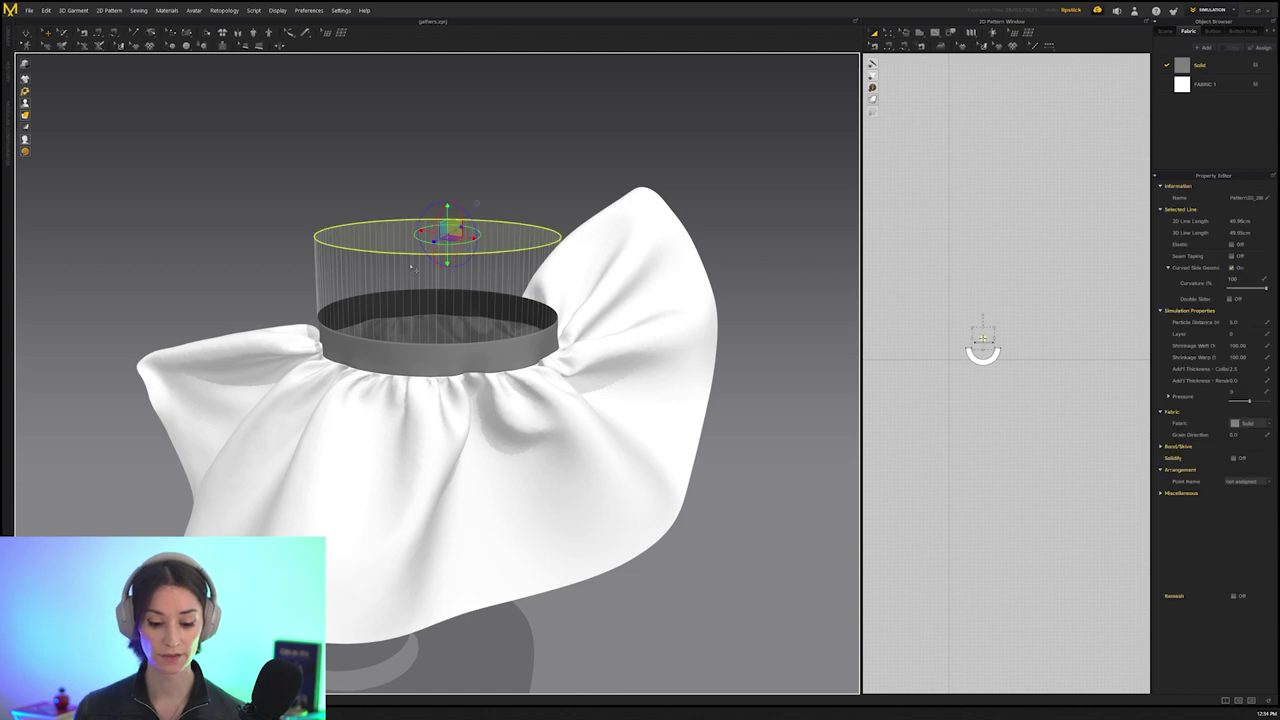
left_click_drag(447, 207, 447, 273)
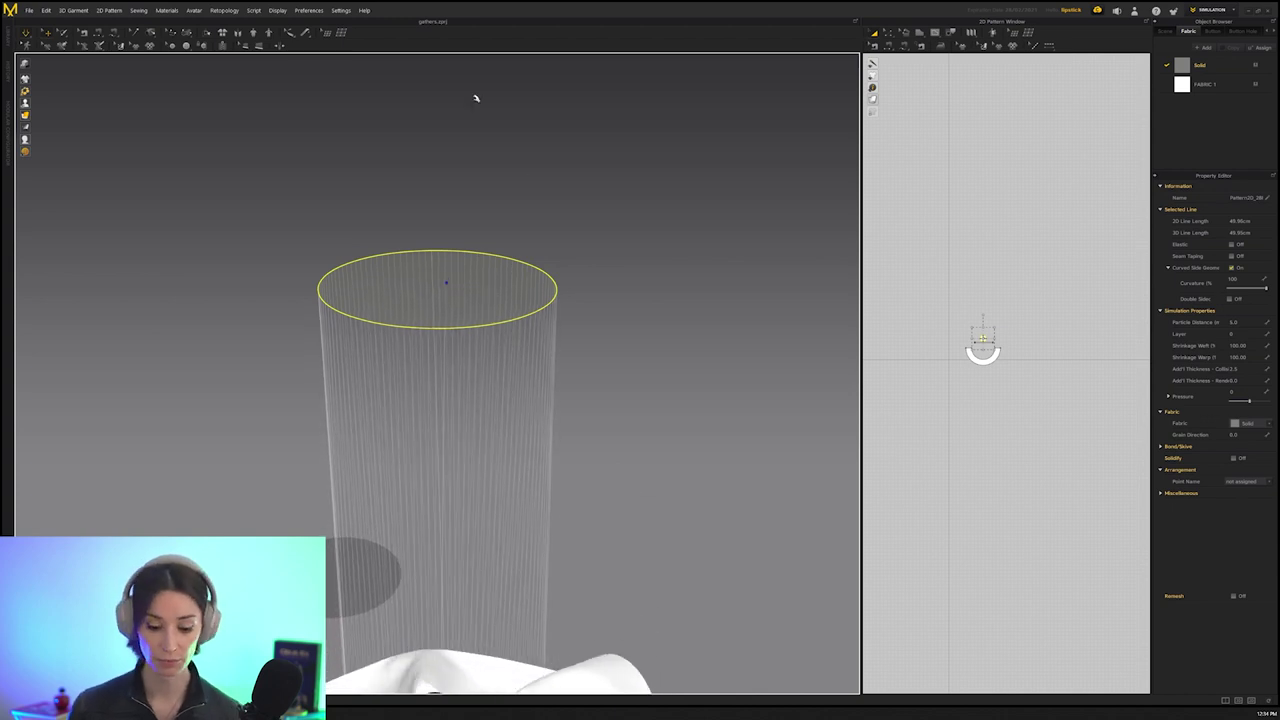
key("space")
scroll(537, 232, "down", 3)
scroll(537, 232, "down", 2)
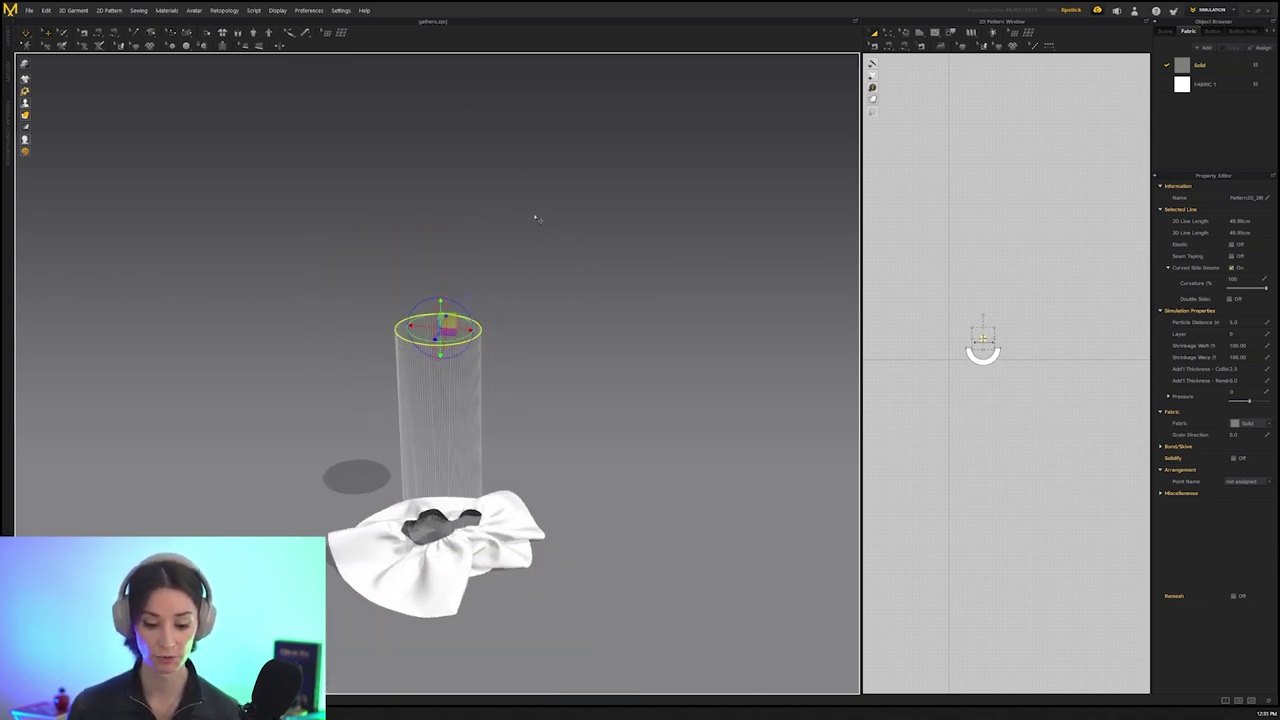
Undo the simulated fall of the skirt and reactivate the circular cap panel with its sewing
key("ctrl+z")
key("ctrl+z")
scroll(447, 205, "up", 2)
left_click(450, 293)
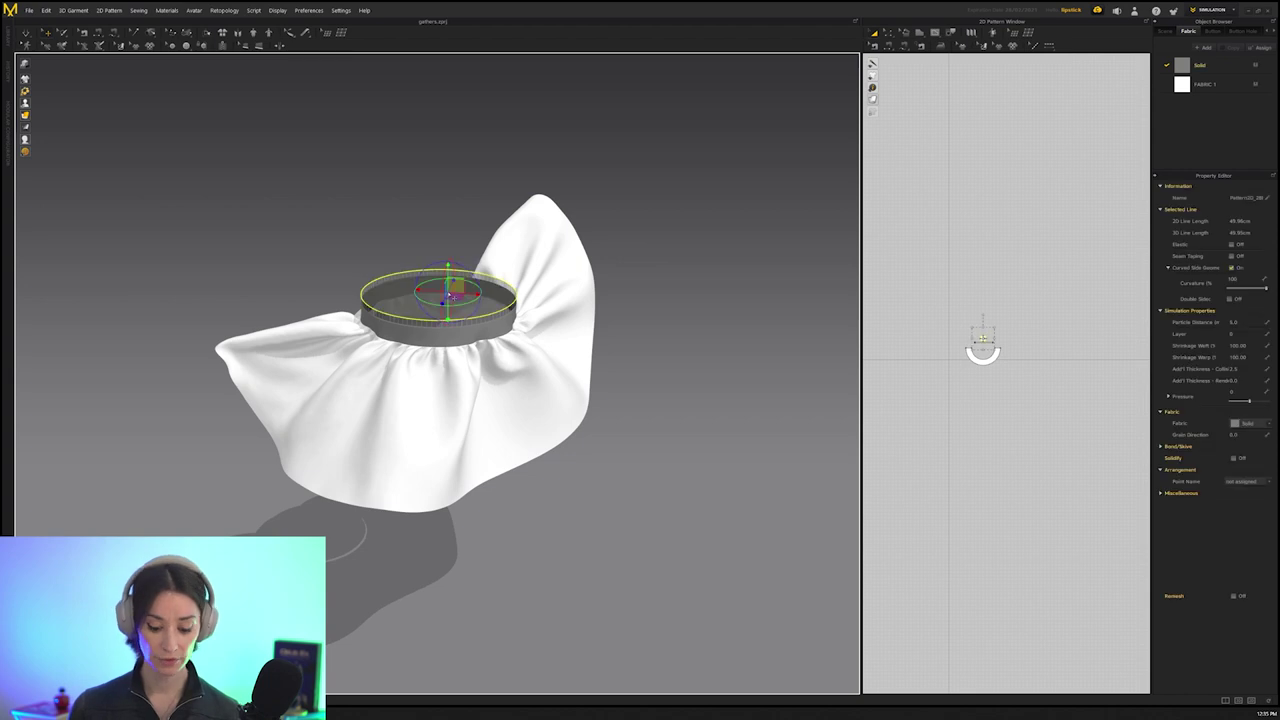
left_click(450, 293)
Deactivate the cap panel with the Pattern Only option and start simulating the skirt
scroll(440, 290, "up", 2)
right_click(374, 243)
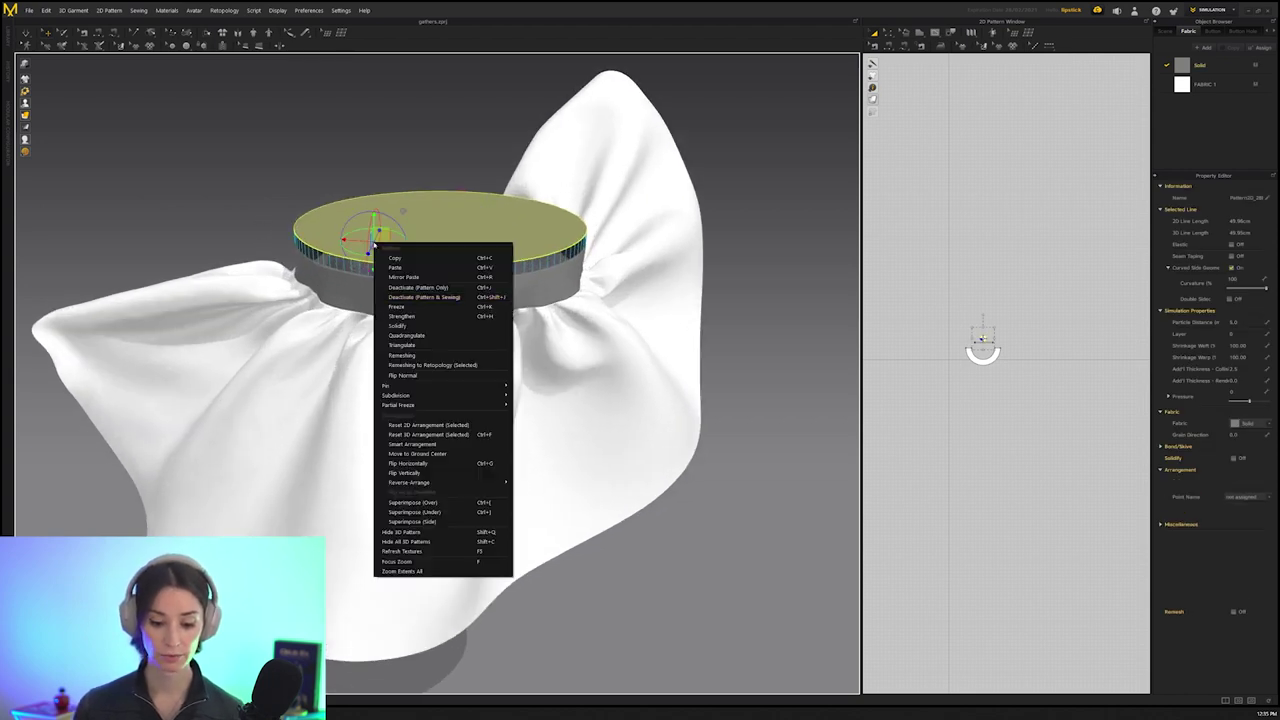
left_click(424, 288)
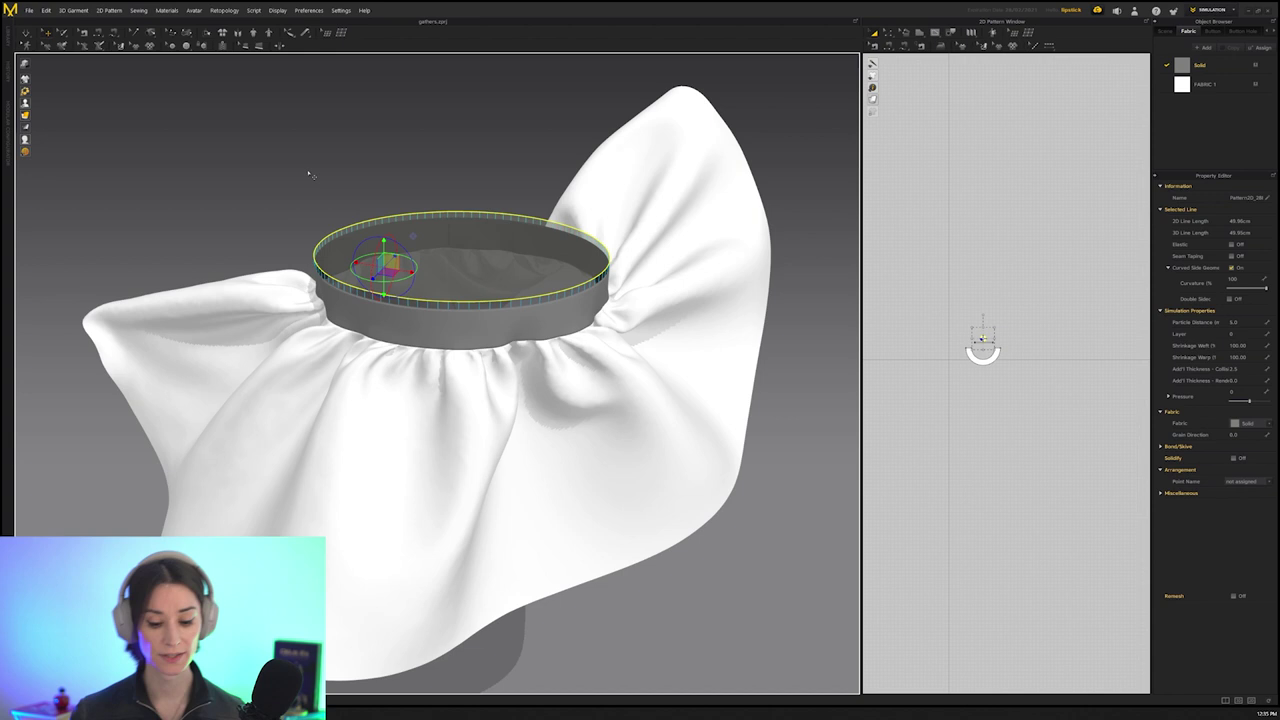
key("space")
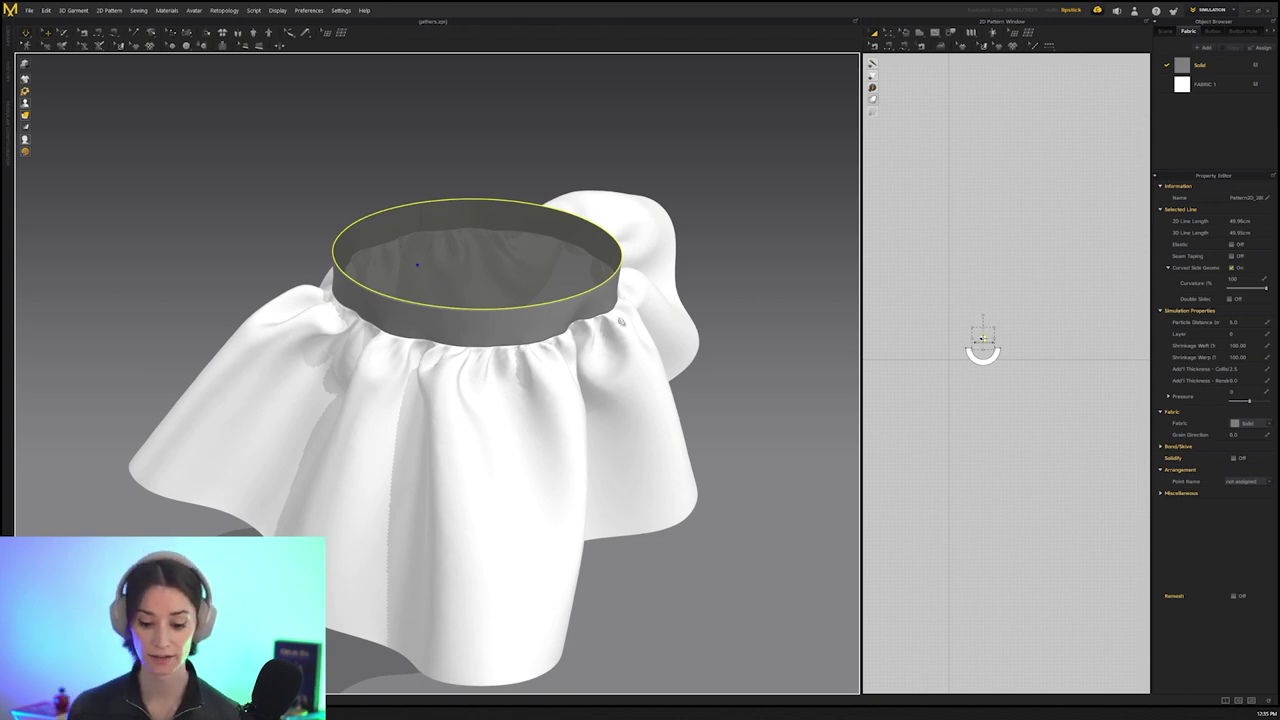
Let the skirt drape from the deactivated cap panel, stop simulating and clear the selection
right_click_drag(438, 343, 317, 313)
scroll(508, 290, "up", 1)
scroll(317, 313, "down", 4)
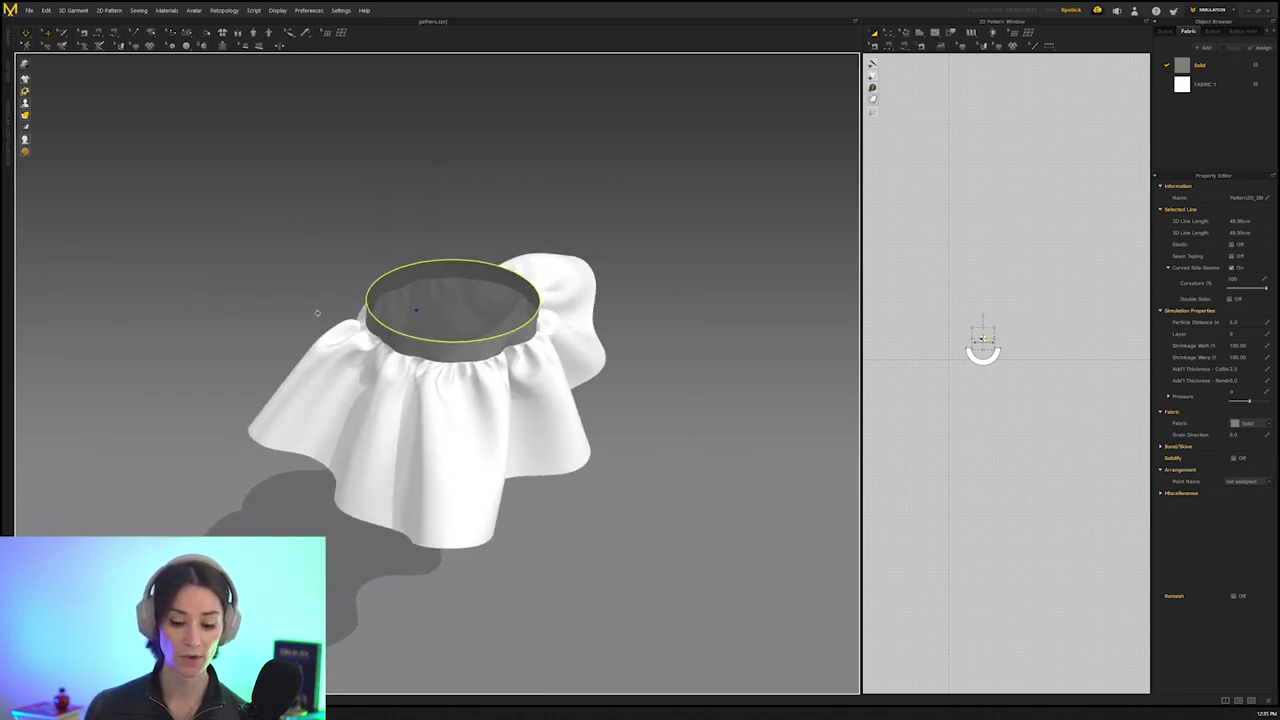
left_click(418, 288)
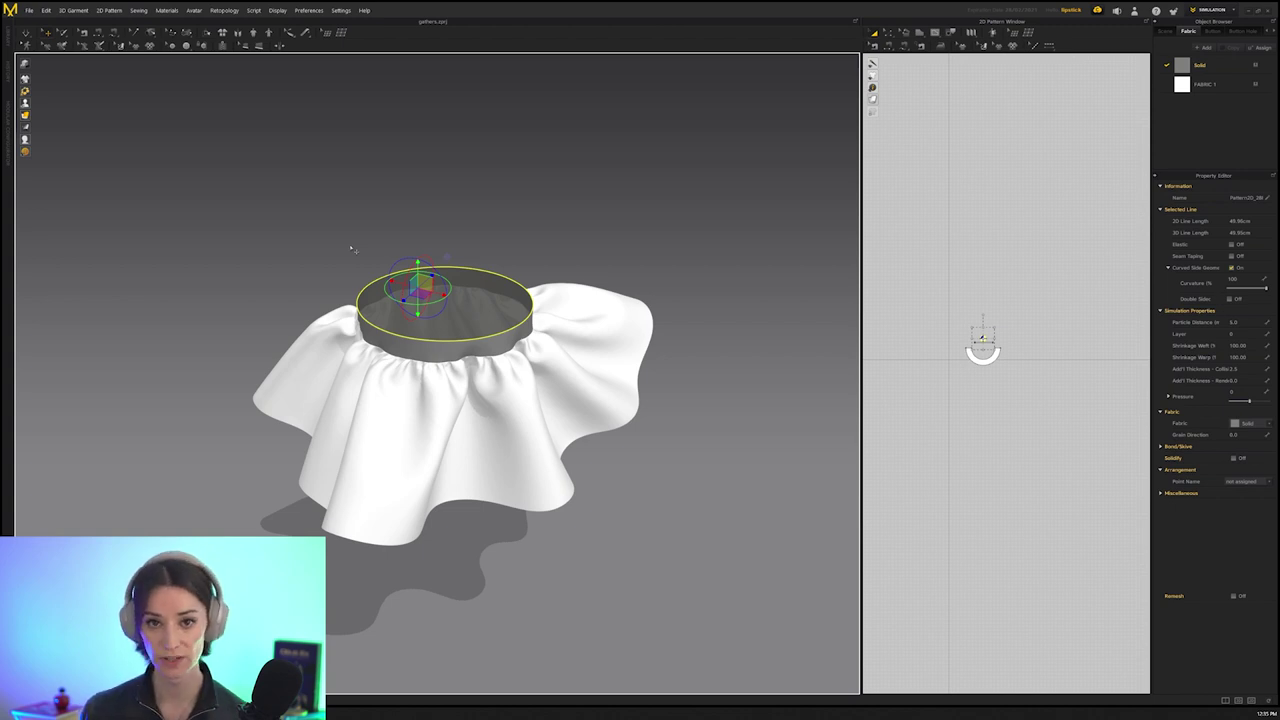
left_click(309, 223)
scroll(309, 223, "down", 5)
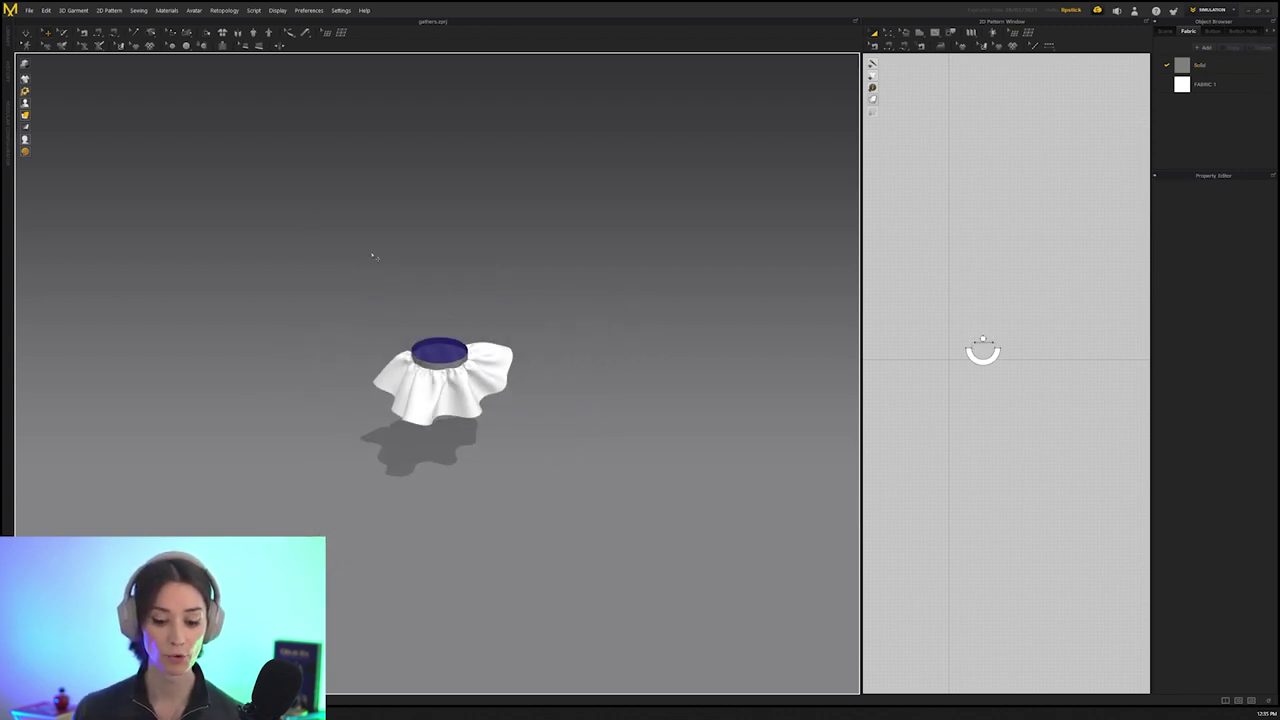
Reopen the gathers.zprj project from the recent files
left_click(29, 10)
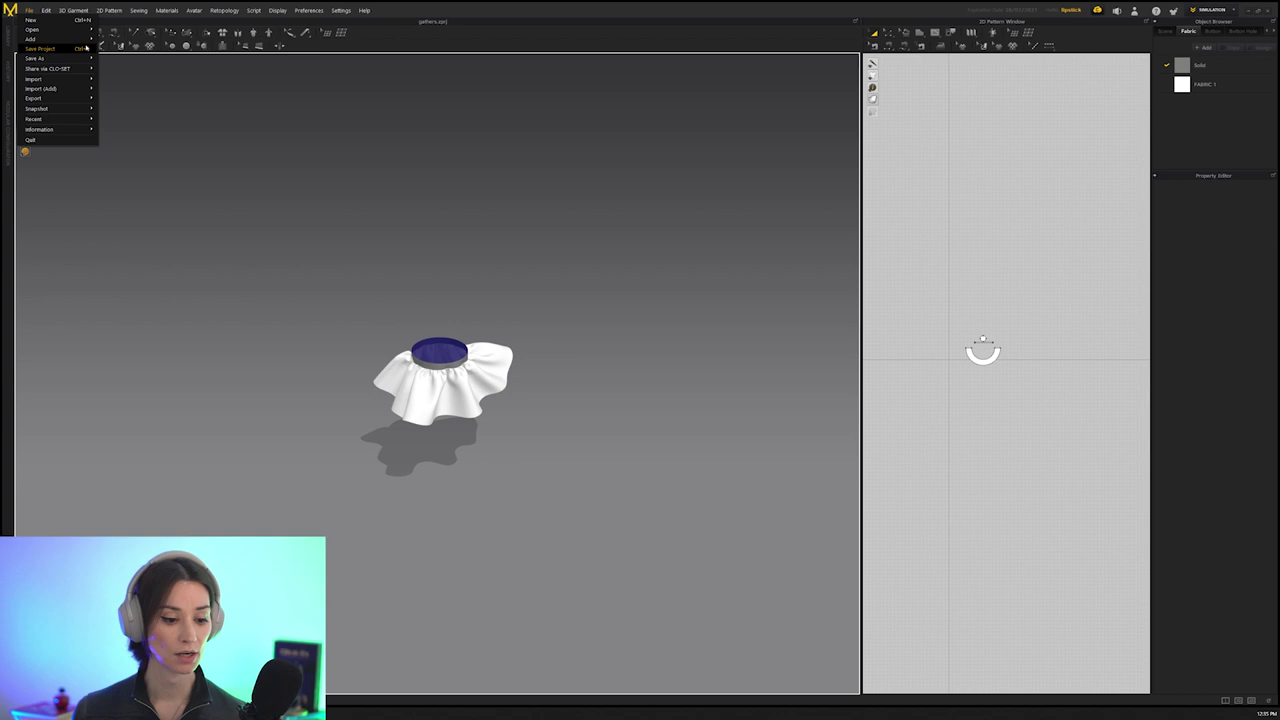
mouse_move(83, 43)
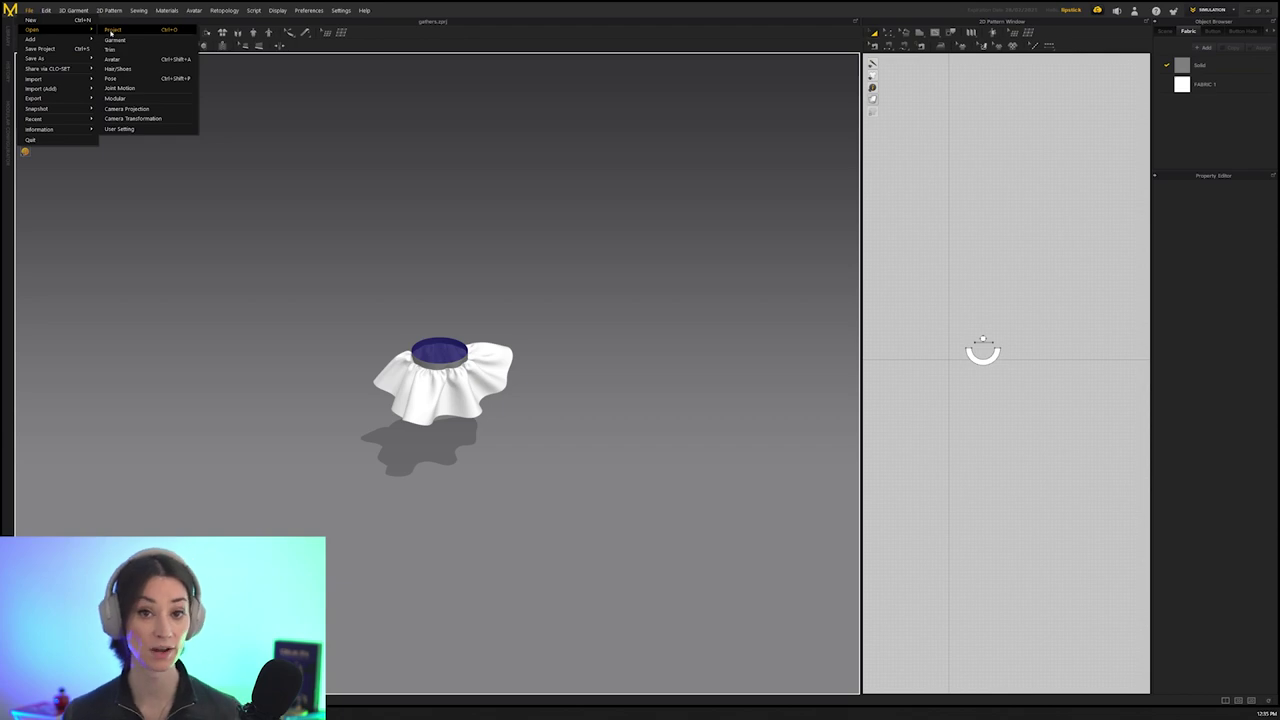
mouse_move(88, 119)
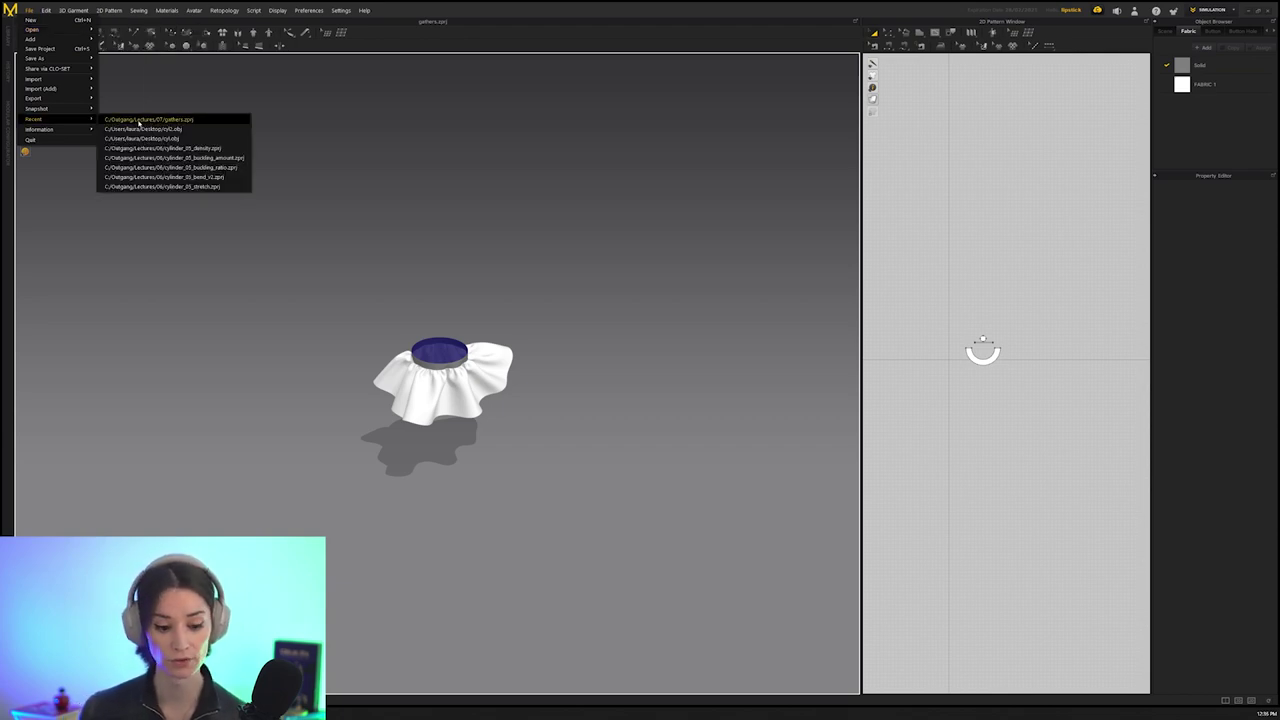